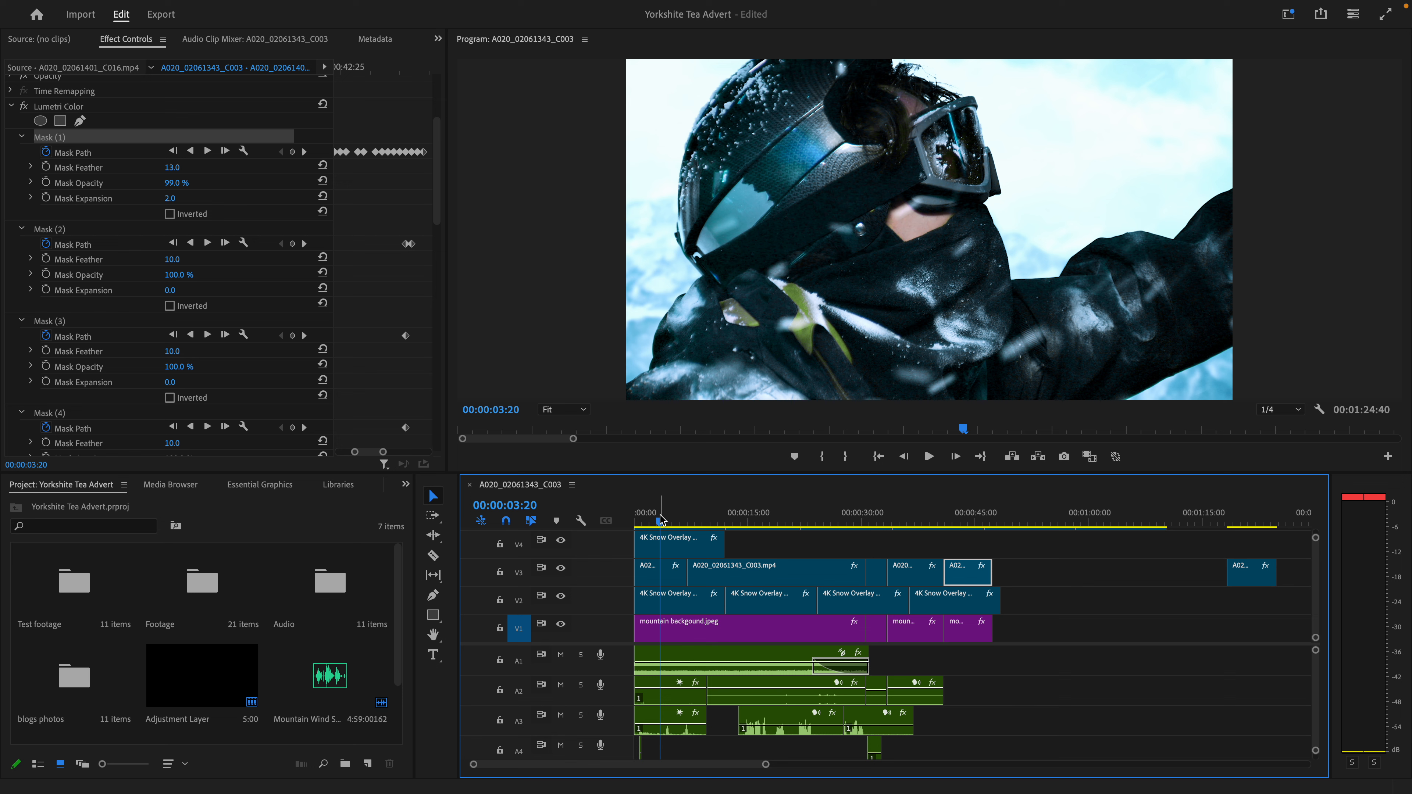
{"action": "key", "text": "XF86AudioRaiseVolume"}
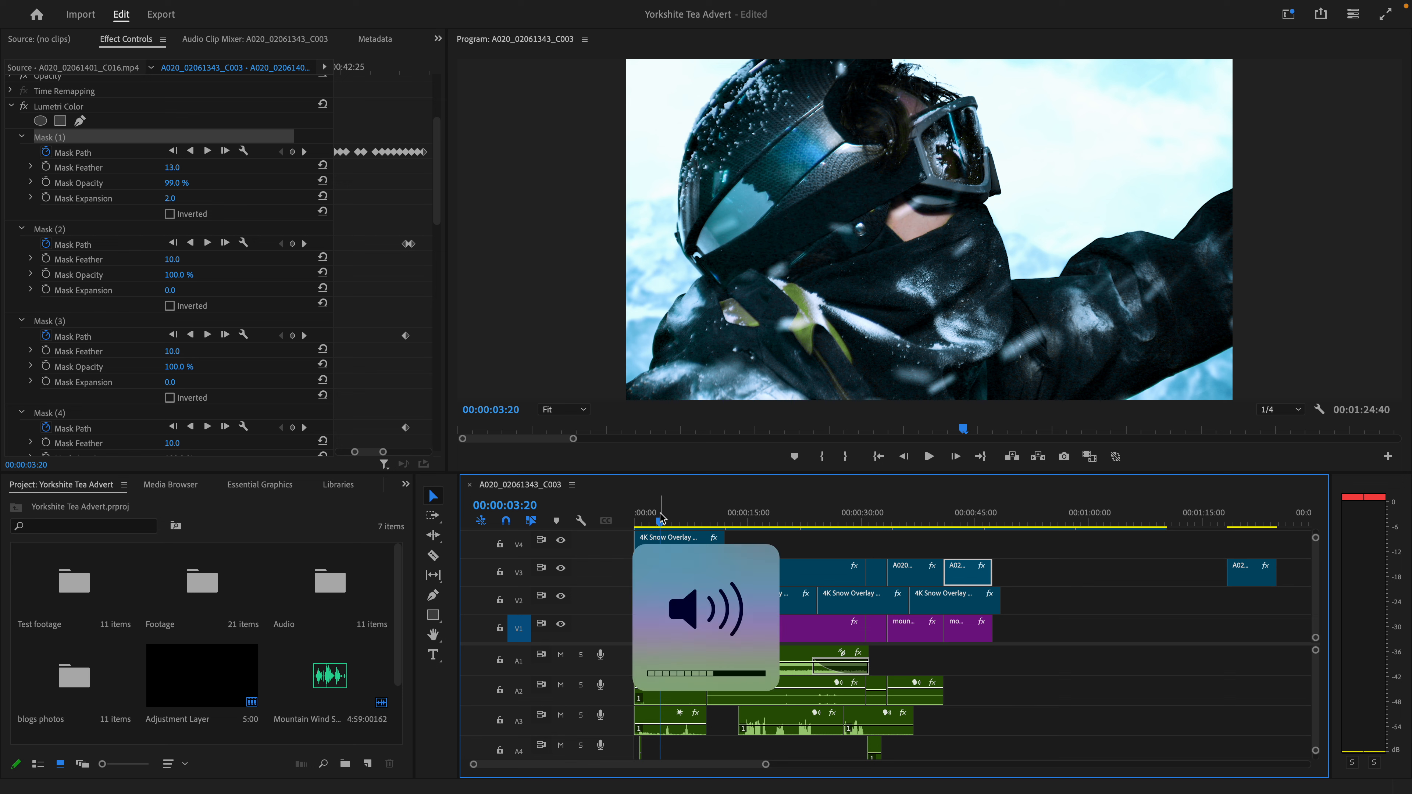
{"action": "key", "text": "XF86AudioLowerVolume"}
{"action": "key", "text": "XF86AudioLowerVolume"}
{"action": "key", "text": "XF86AudioLowerVolume"}
- Move the playhead to 00:00:01:42 and mute audio tracks A1 to A4
{"action": "left_click_drag", "start_coordinate": [659, 516], "coordinate": [648, 516]}
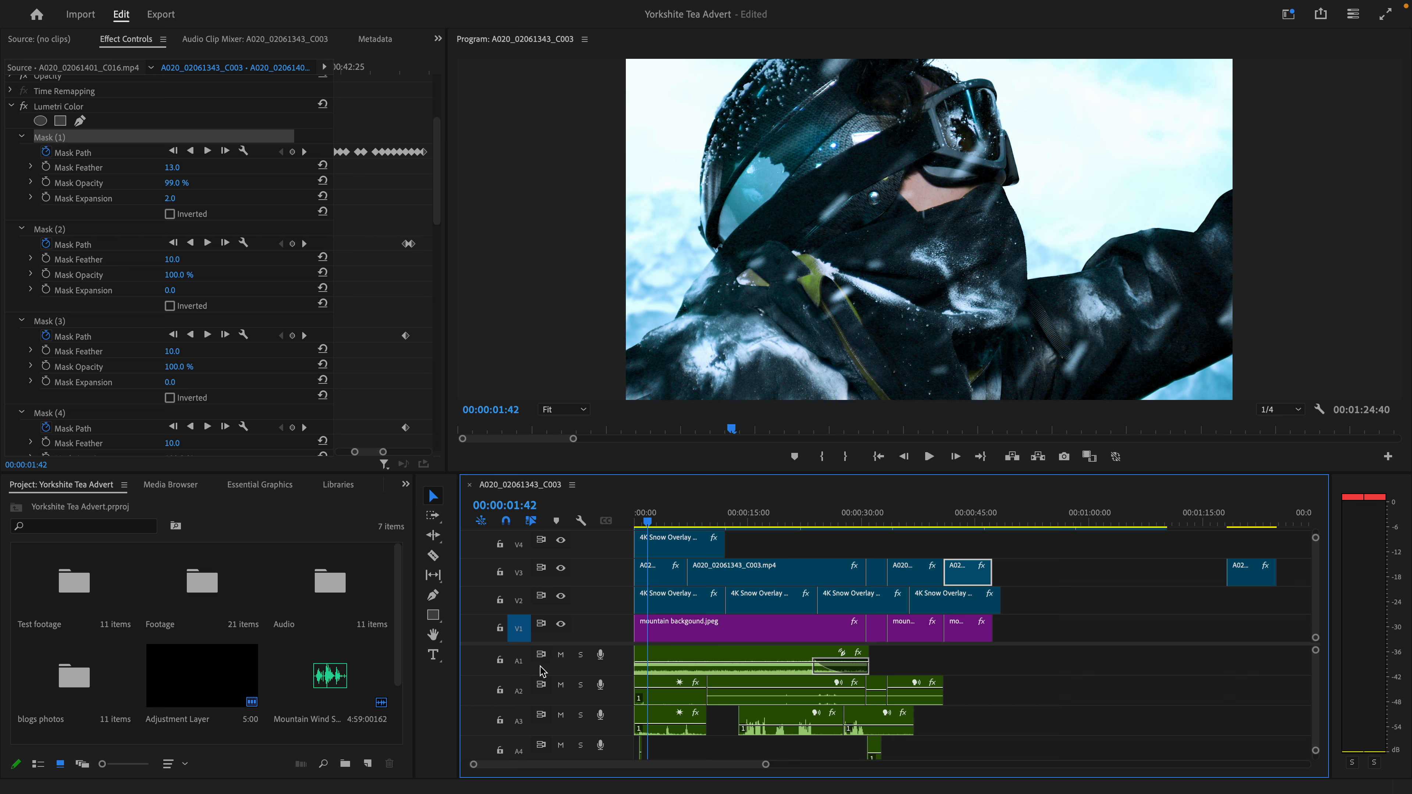
{"action": "left_click", "coordinate": [560, 655]}
{"action": "left_click", "coordinate": [561, 686]}
{"action": "left_click", "coordinate": [561, 715]}
{"action": "left_click", "coordinate": [560, 746]}
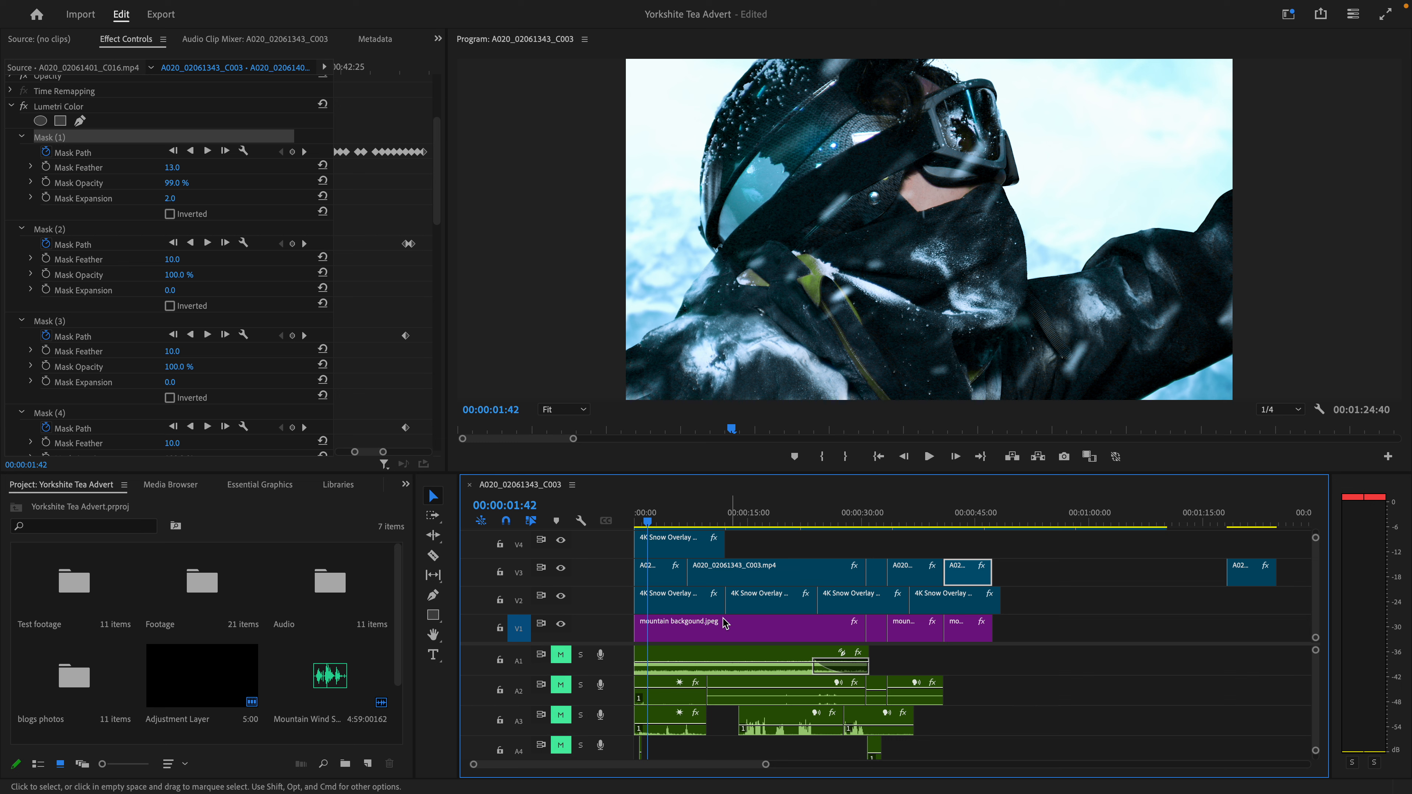
- Switch off the Ultra Key effect and both Lumetri Color effects on the first clip of track V3
{"action": "left_click", "coordinate": [667, 574]}
{"action": "scroll", "coordinate": [51, 240], "scroll_direction": "down", "scroll_amount": 1}
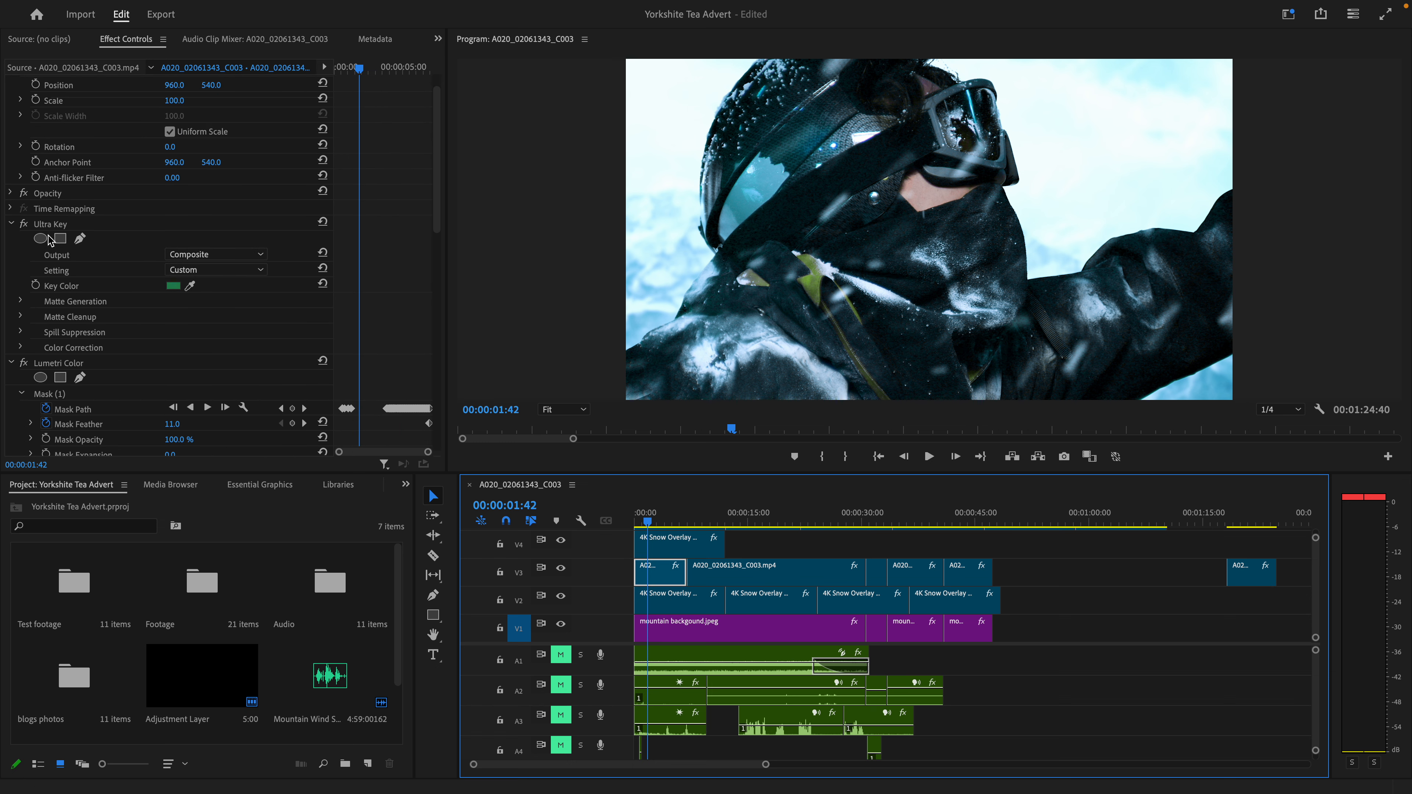
{"action": "left_click", "coordinate": [23, 224]}
{"action": "scroll", "coordinate": [55, 252], "scroll_direction": "down", "scroll_amount": 5}
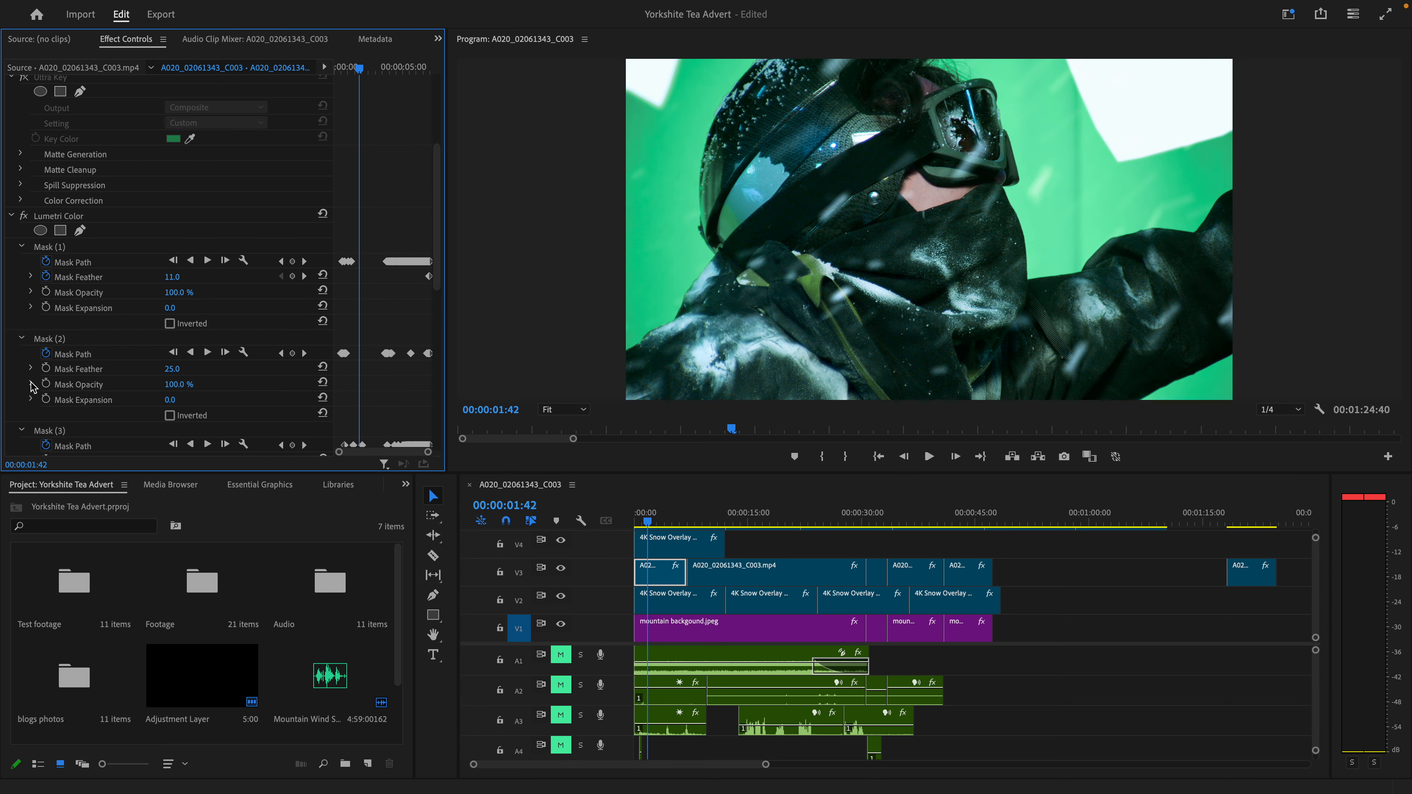
{"action": "scroll", "coordinate": [31, 387], "scroll_direction": "down", "scroll_amount": 14}
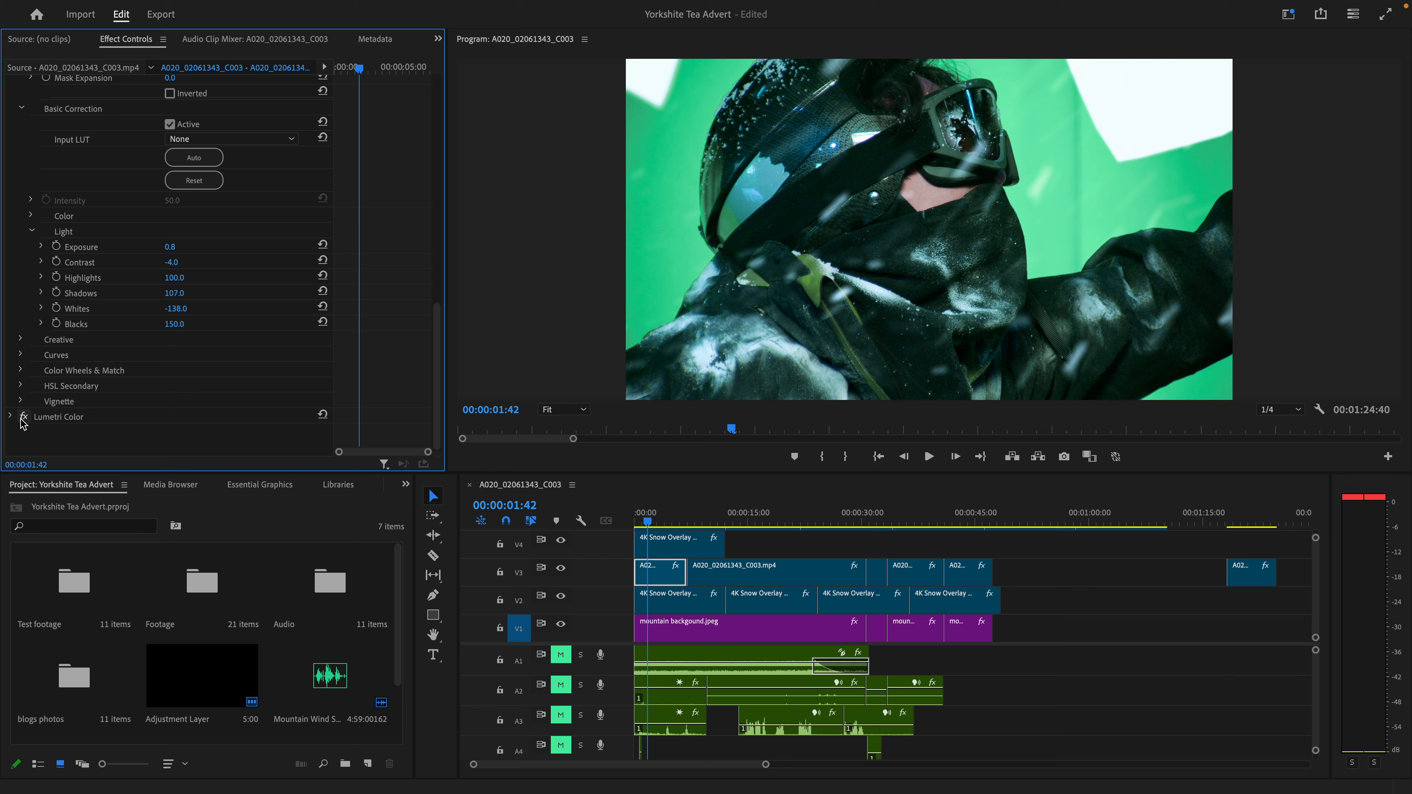
{"action": "left_click", "coordinate": [23, 417]}
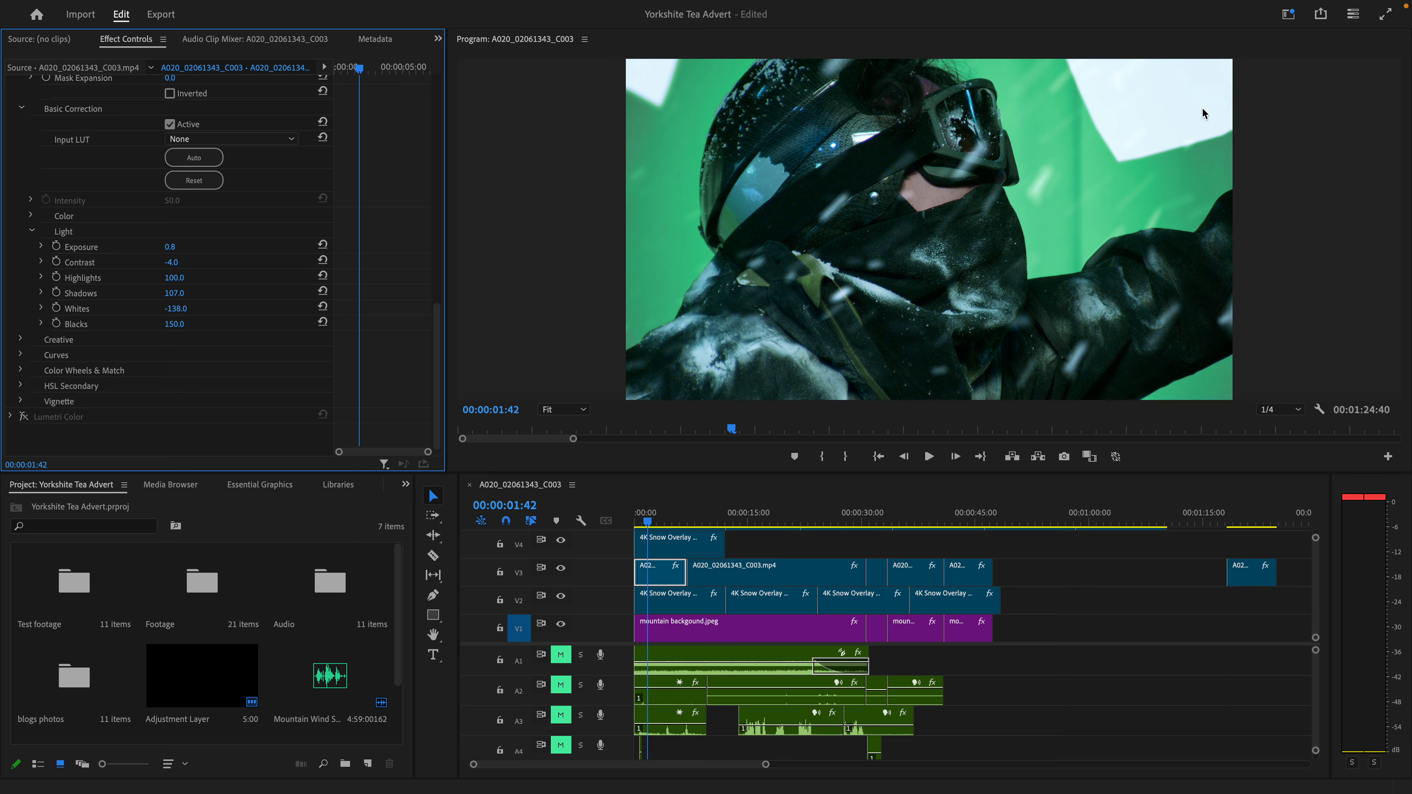
{"action": "scroll", "coordinate": [103, 192], "scroll_direction": "up", "scroll_amount": 19}
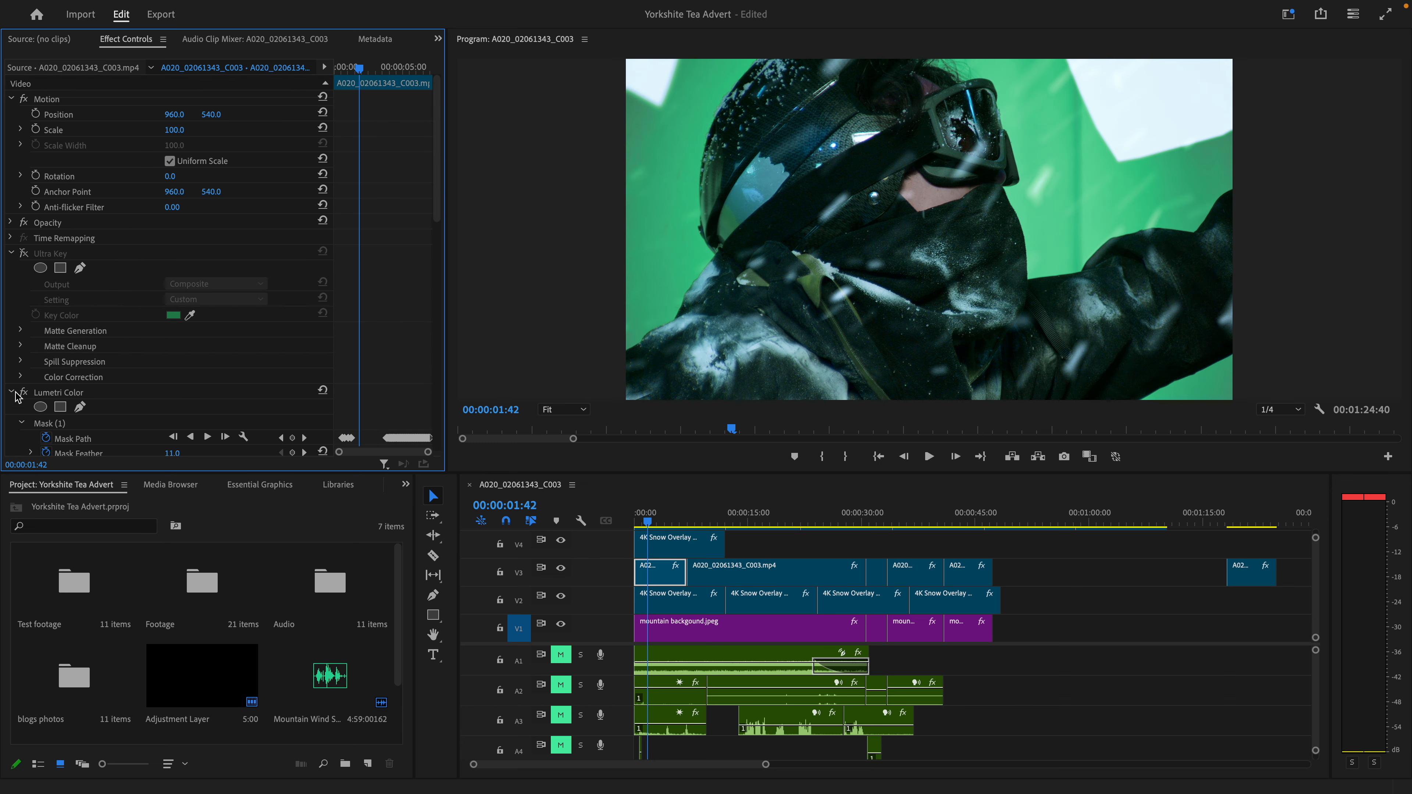
{"action": "left_click", "coordinate": [17, 393]}
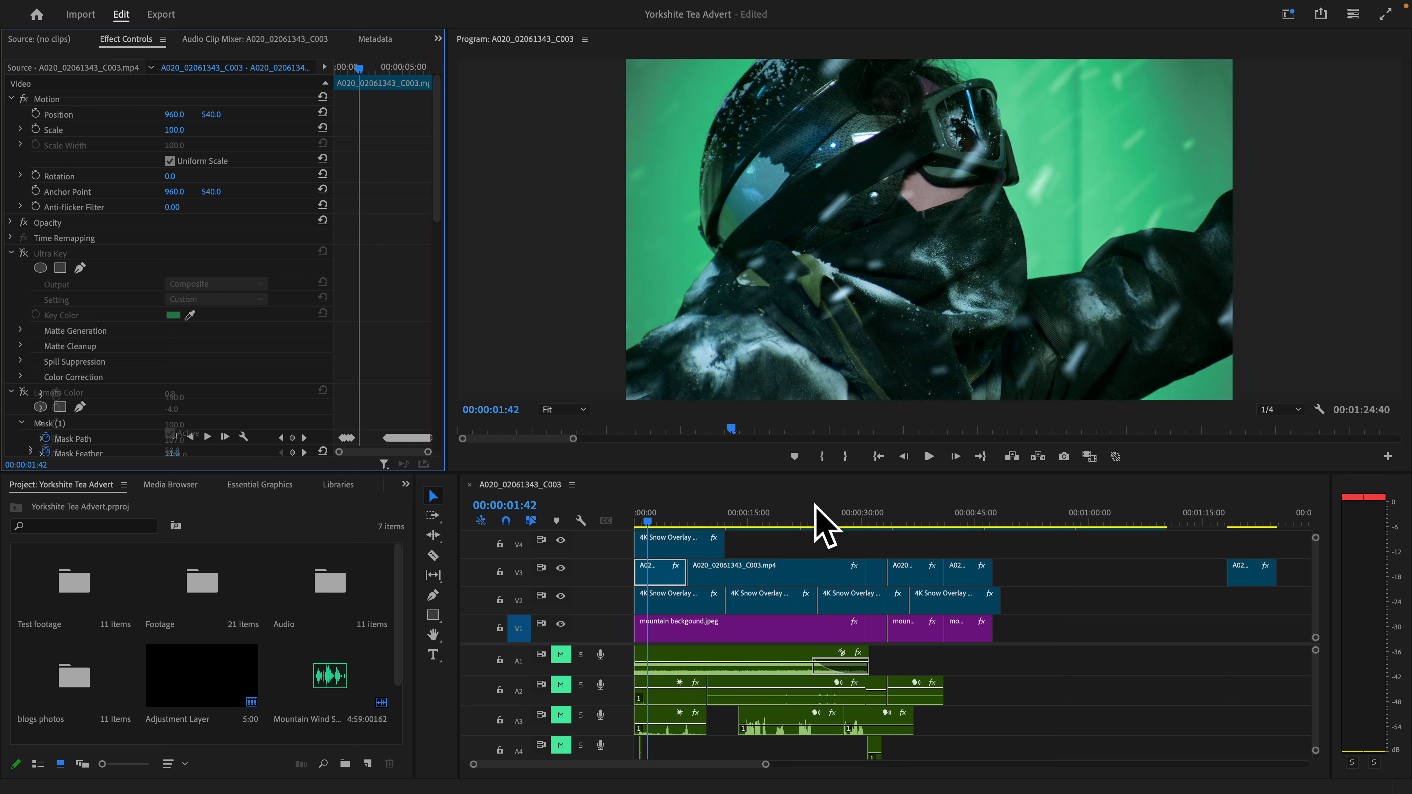
- Hide the snow overlay video tracks V2, V4, V5 and V6
{"action": "left_click", "coordinate": [560, 540]}
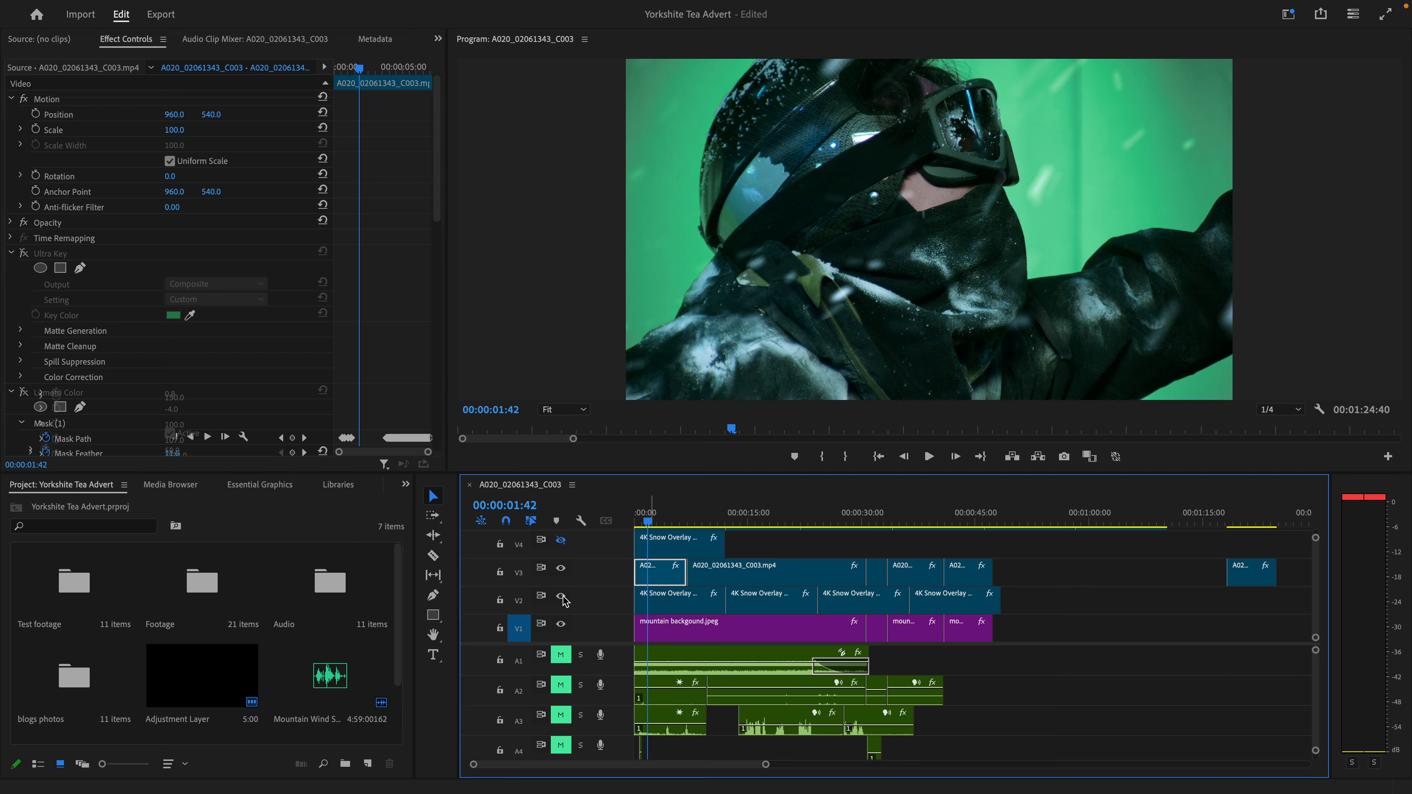
{"action": "left_click", "coordinate": [561, 595]}
{"action": "scroll", "coordinate": [562, 584], "scroll_direction": "up", "scroll_amount": 4}
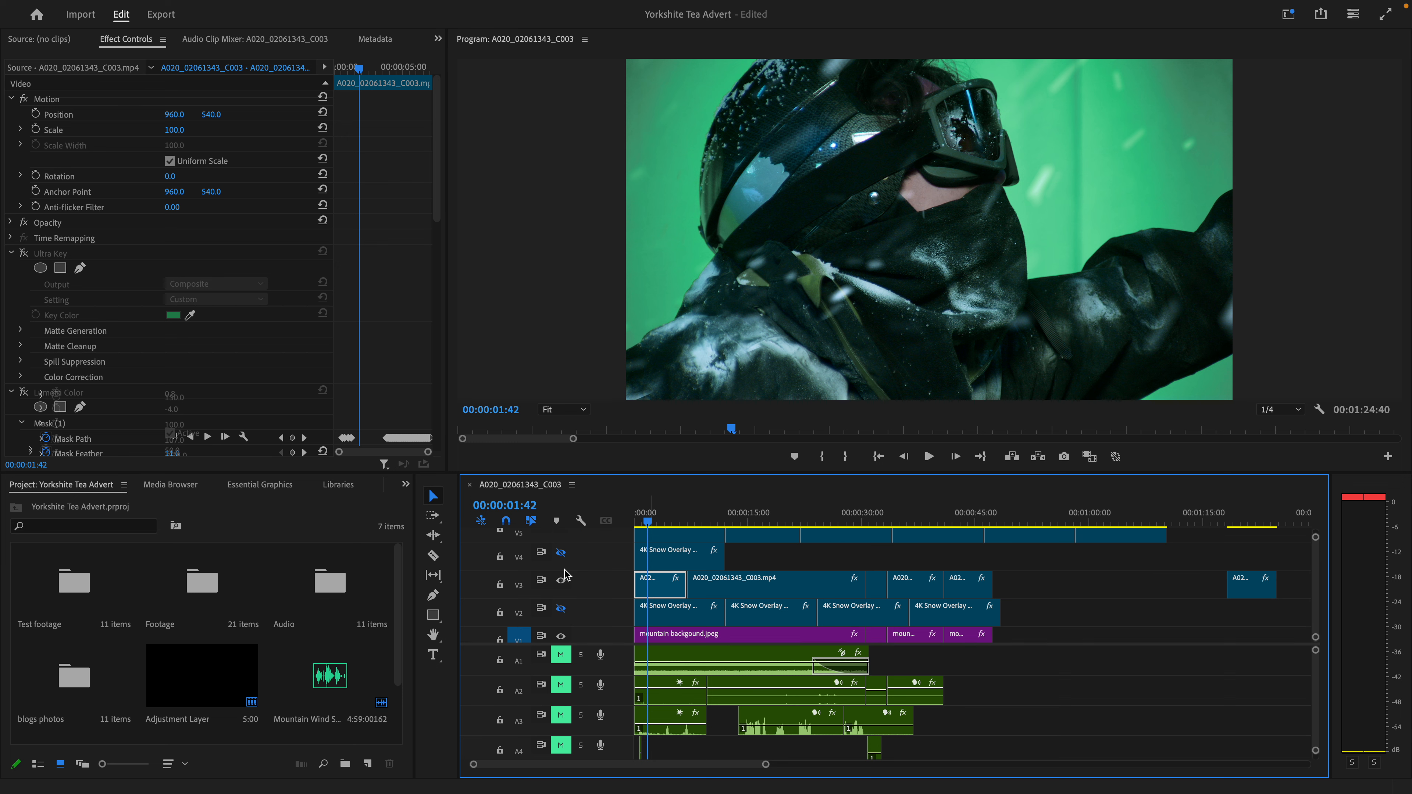
{"action": "left_click", "coordinate": [561, 573]}
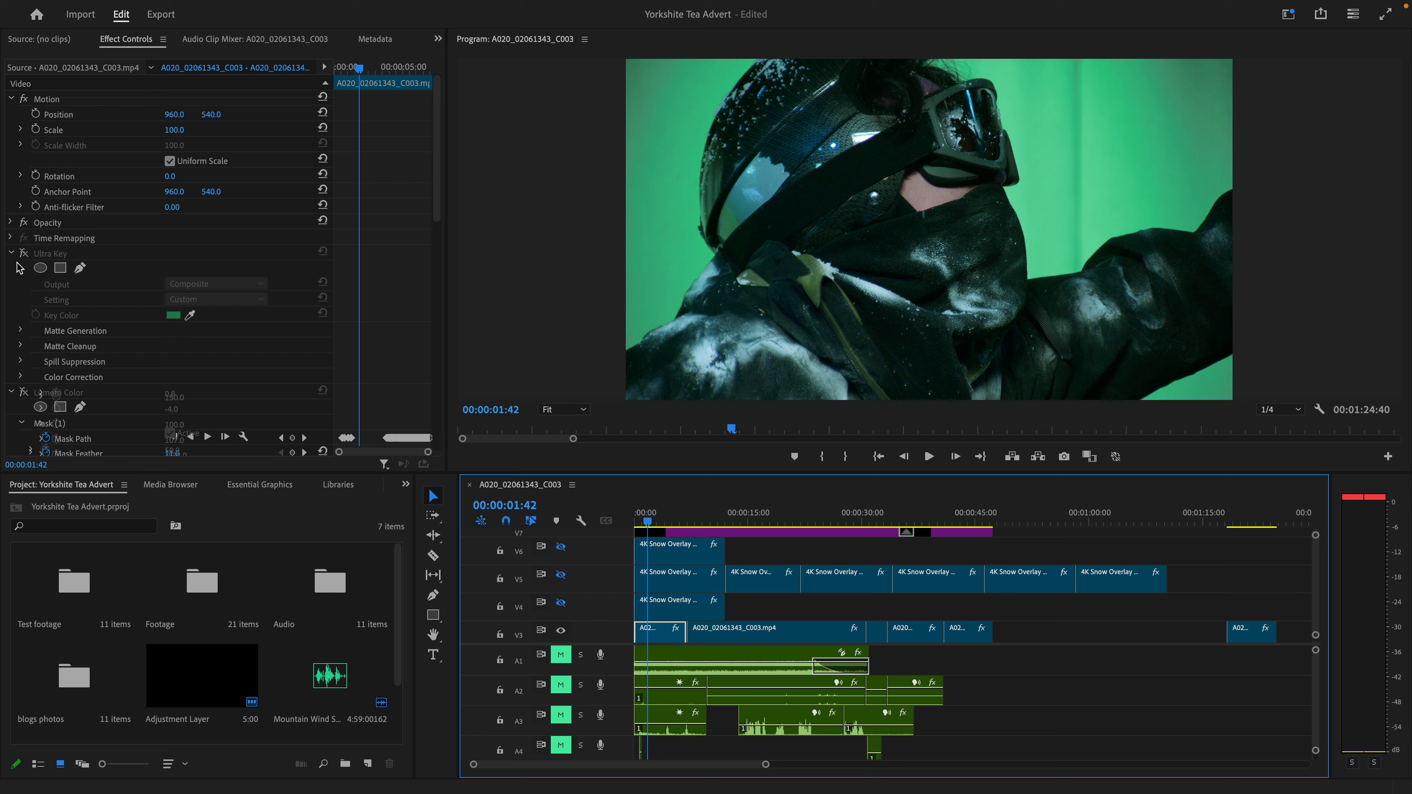
- Switch the first V3 clip's Ultra Key effect back on and move the playhead to 00:00:04:47
{"action": "left_click", "coordinate": [23, 253]}
{"action": "scroll", "coordinate": [15, 257], "scroll_direction": "down", "scroll_amount": 3}
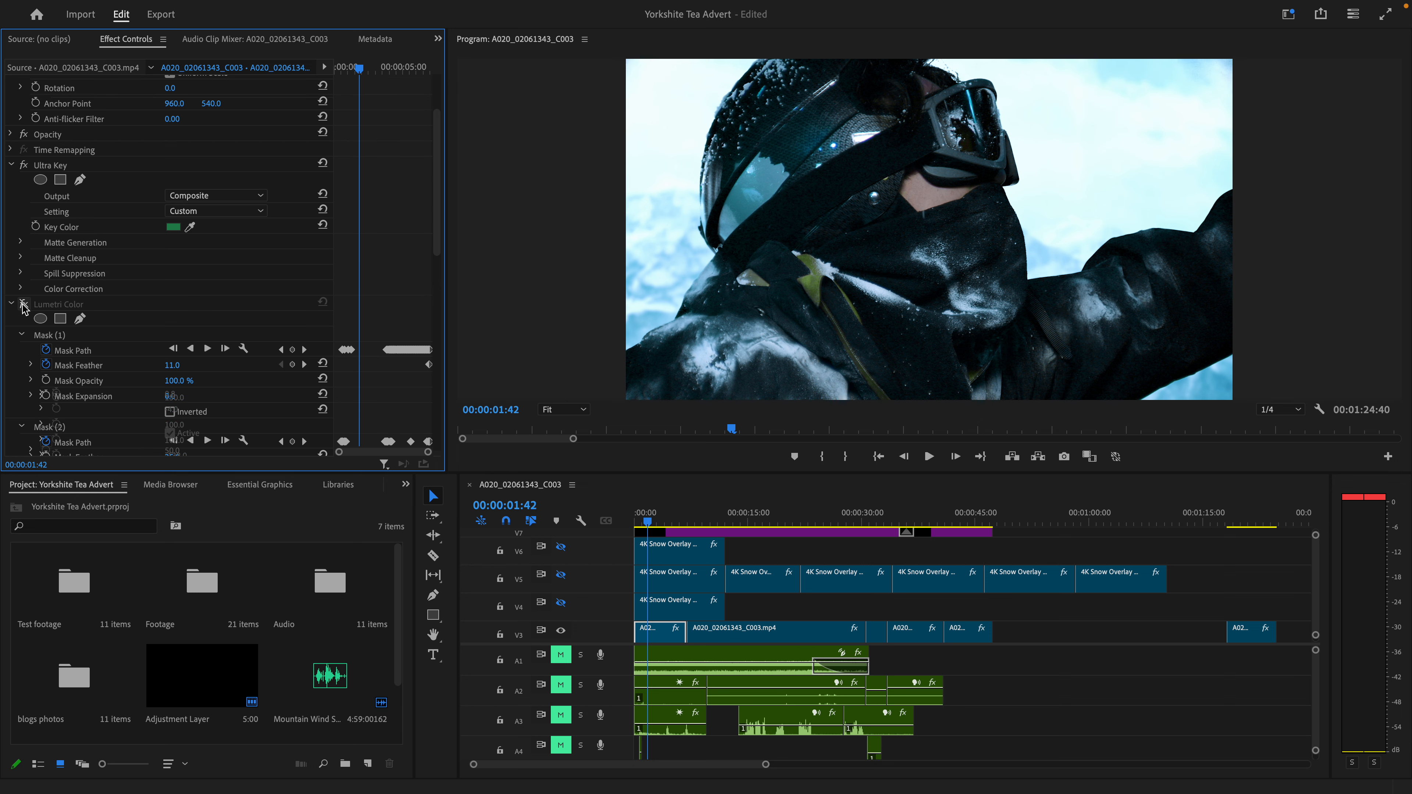
{"action": "scroll", "coordinate": [50, 354], "scroll_direction": "down", "scroll_amount": 10}
{"action": "scroll", "coordinate": [66, 361], "scroll_direction": "down", "scroll_amount": 3}
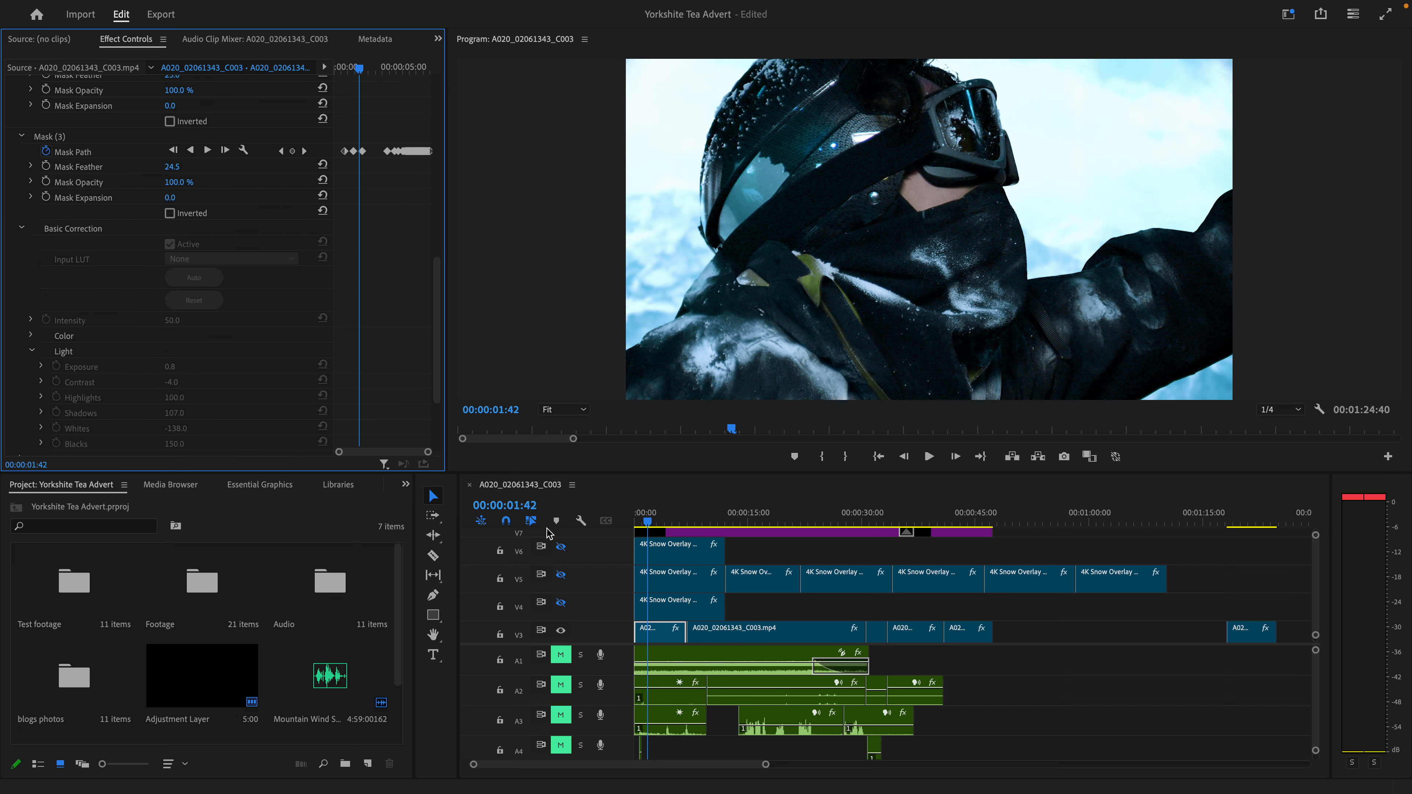
{"action": "scroll", "coordinate": [551, 532], "scroll_direction": "down", "scroll_amount": 1}
{"action": "left_click_drag", "start_coordinate": [644, 510], "coordinate": [671, 509]}
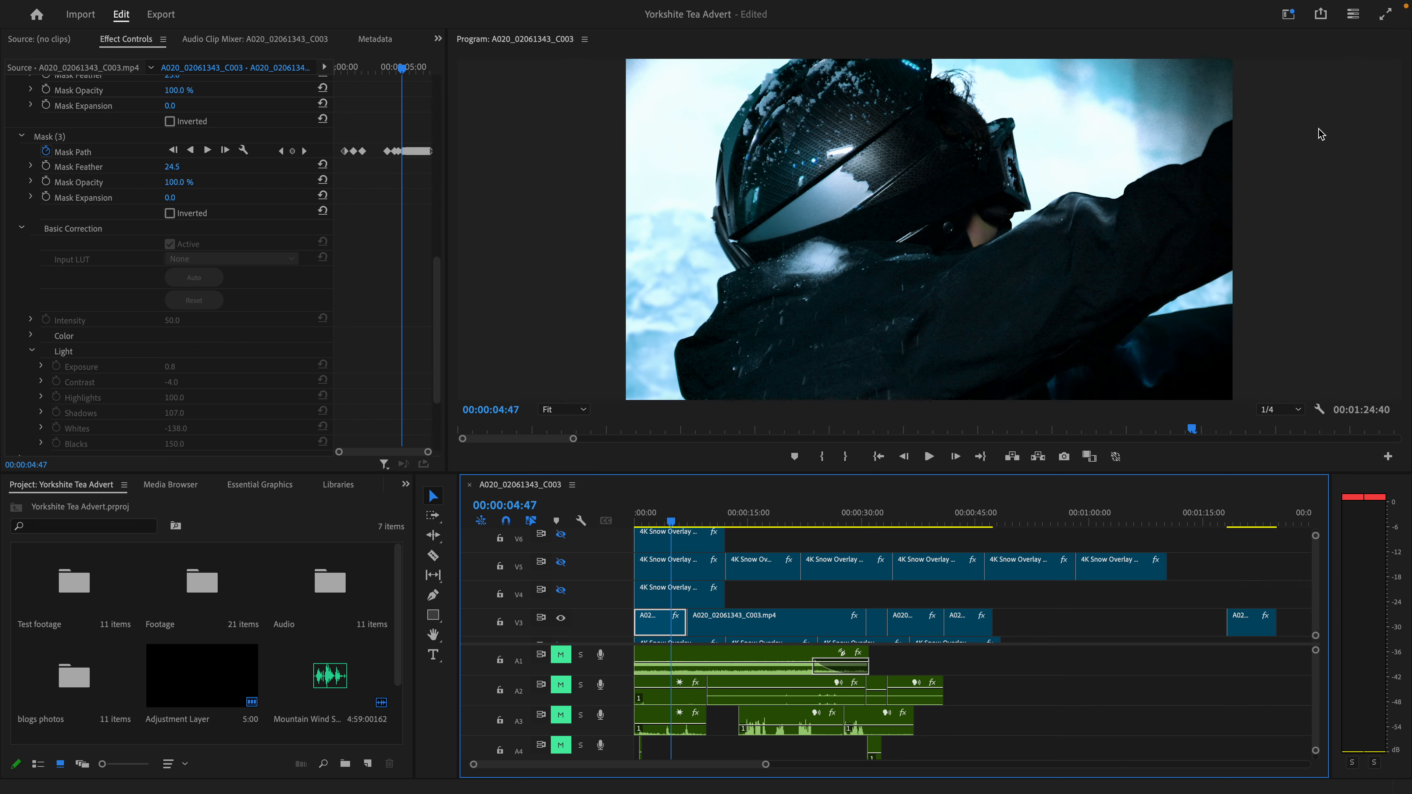
- Mute audio tracks A7 and A8
{"action": "scroll", "coordinate": [577, 723], "scroll_direction": "down", "scroll_amount": 3}
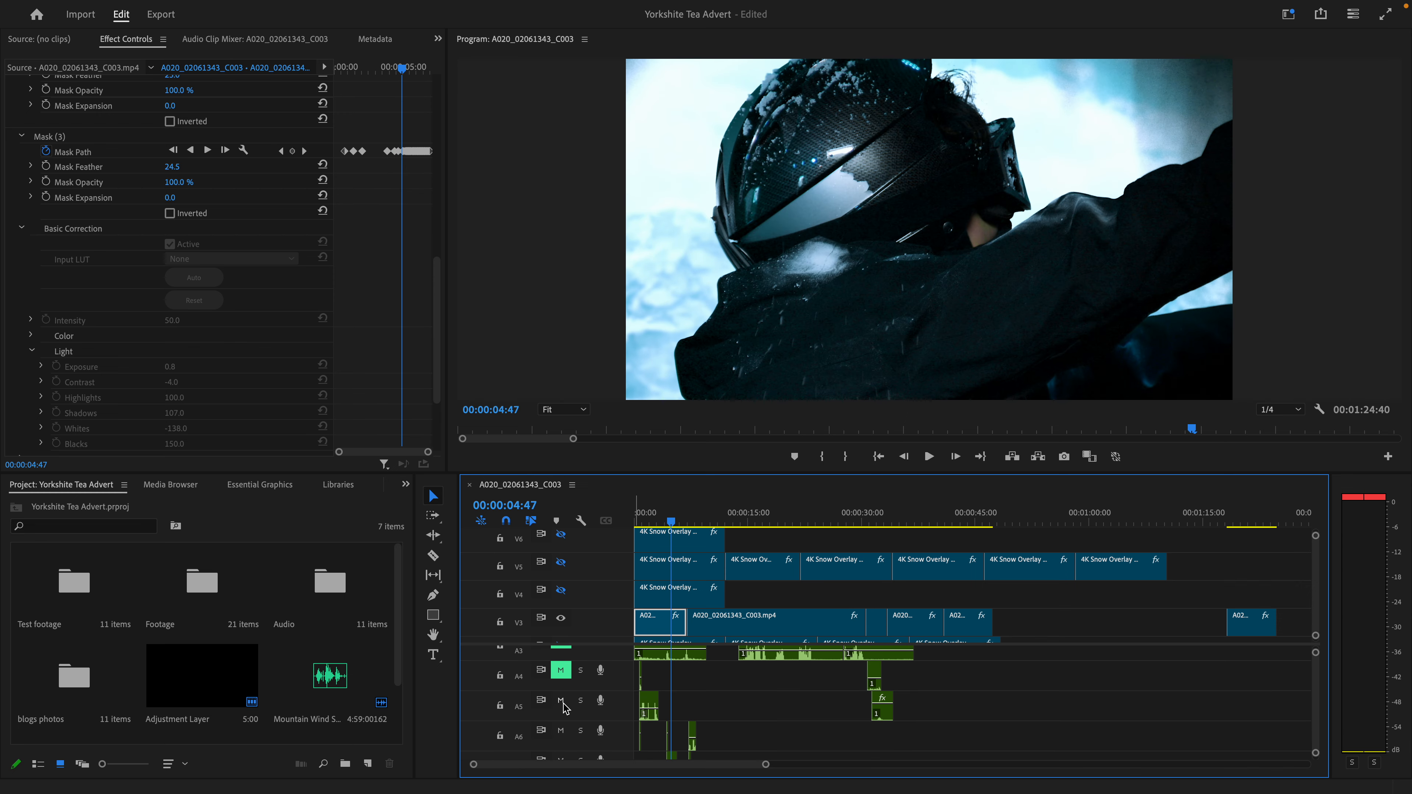
{"action": "scroll", "coordinate": [566, 707], "scroll_direction": "down", "scroll_amount": 3}
{"action": "left_click", "coordinate": [561, 666]}
{"action": "left_click", "coordinate": [560, 695]}
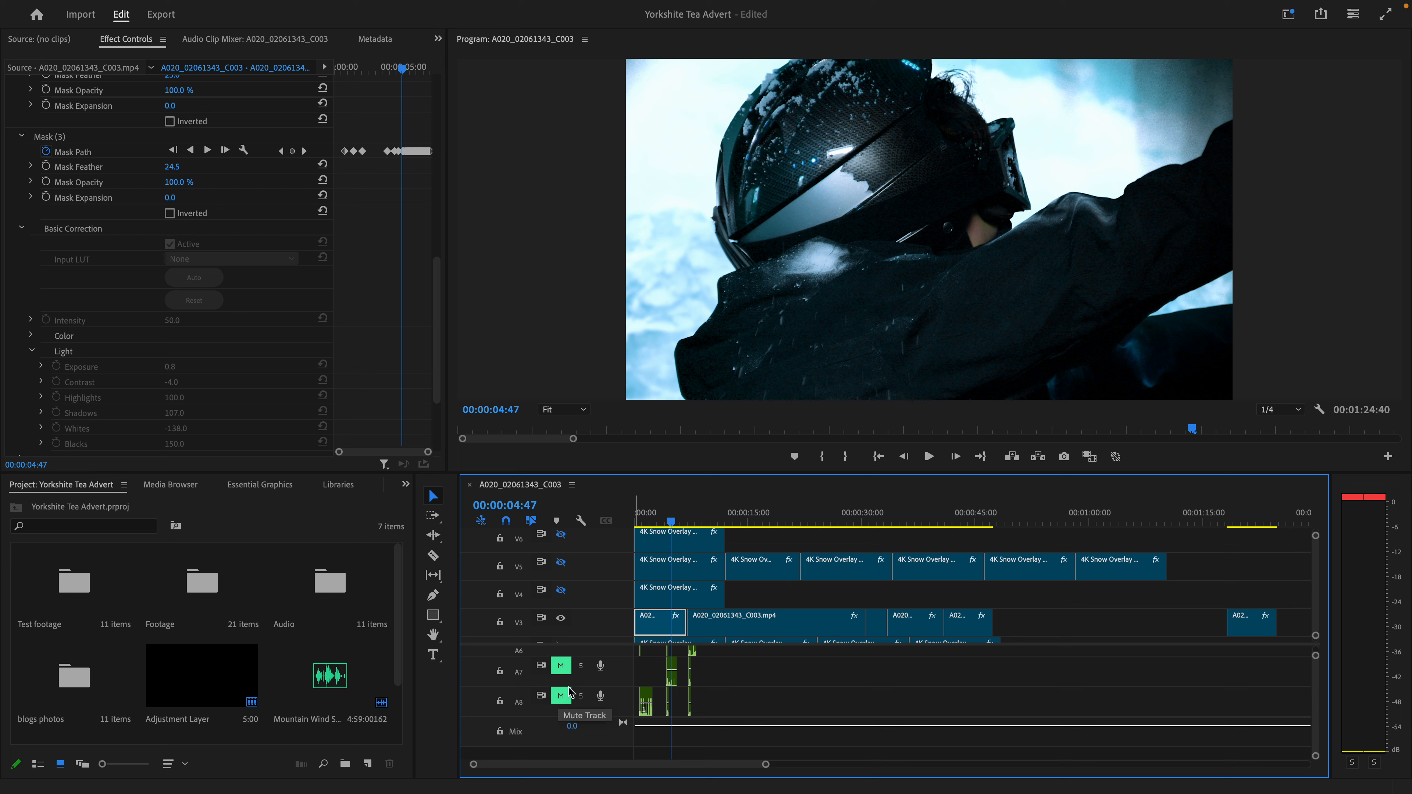
{"action": "scroll", "coordinate": [581, 676], "scroll_direction": "up", "scroll_amount": 5}
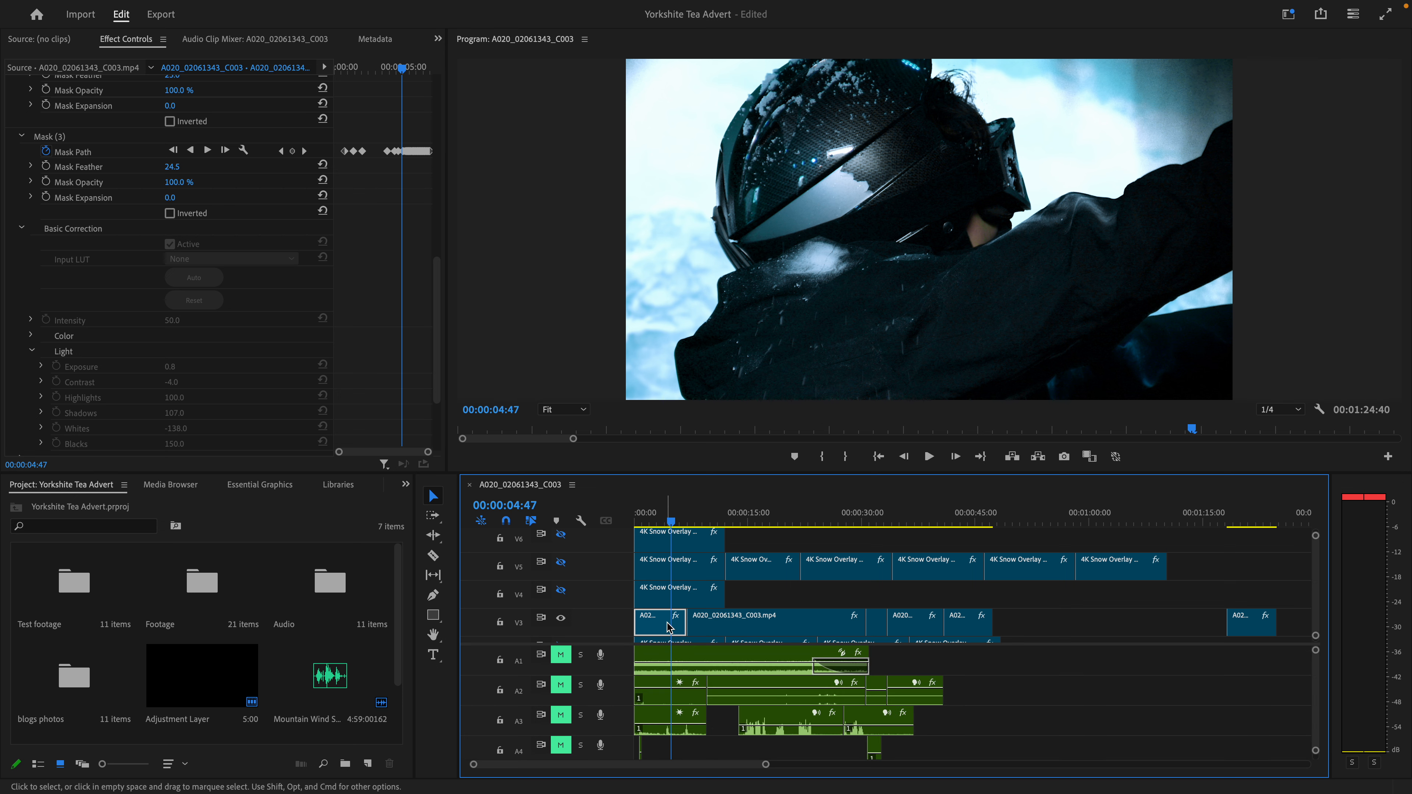
{"action": "scroll", "coordinate": [136, 243], "scroll_direction": "down", "scroll_amount": 2}
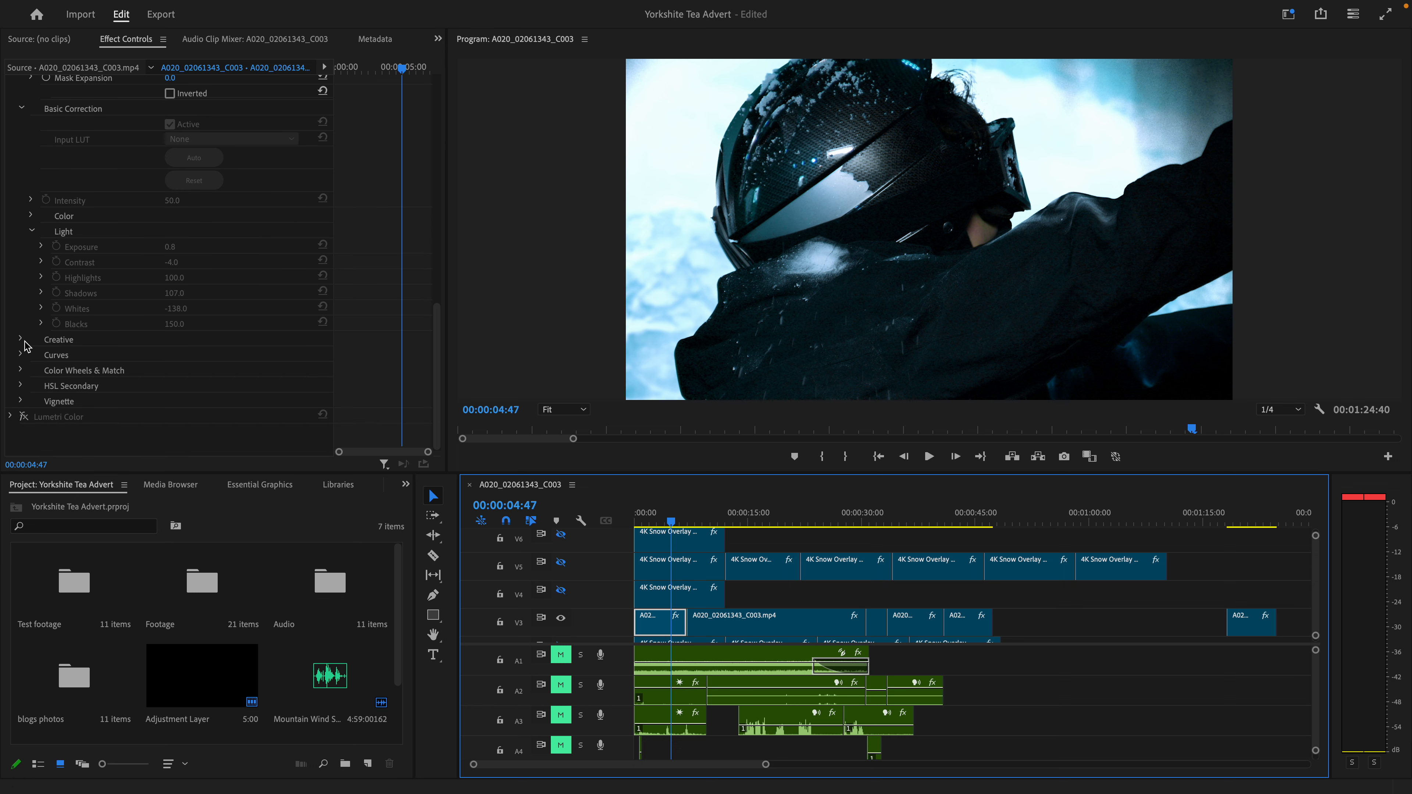
{"action": "scroll", "coordinate": [56, 267], "scroll_direction": "up", "scroll_amount": 8}
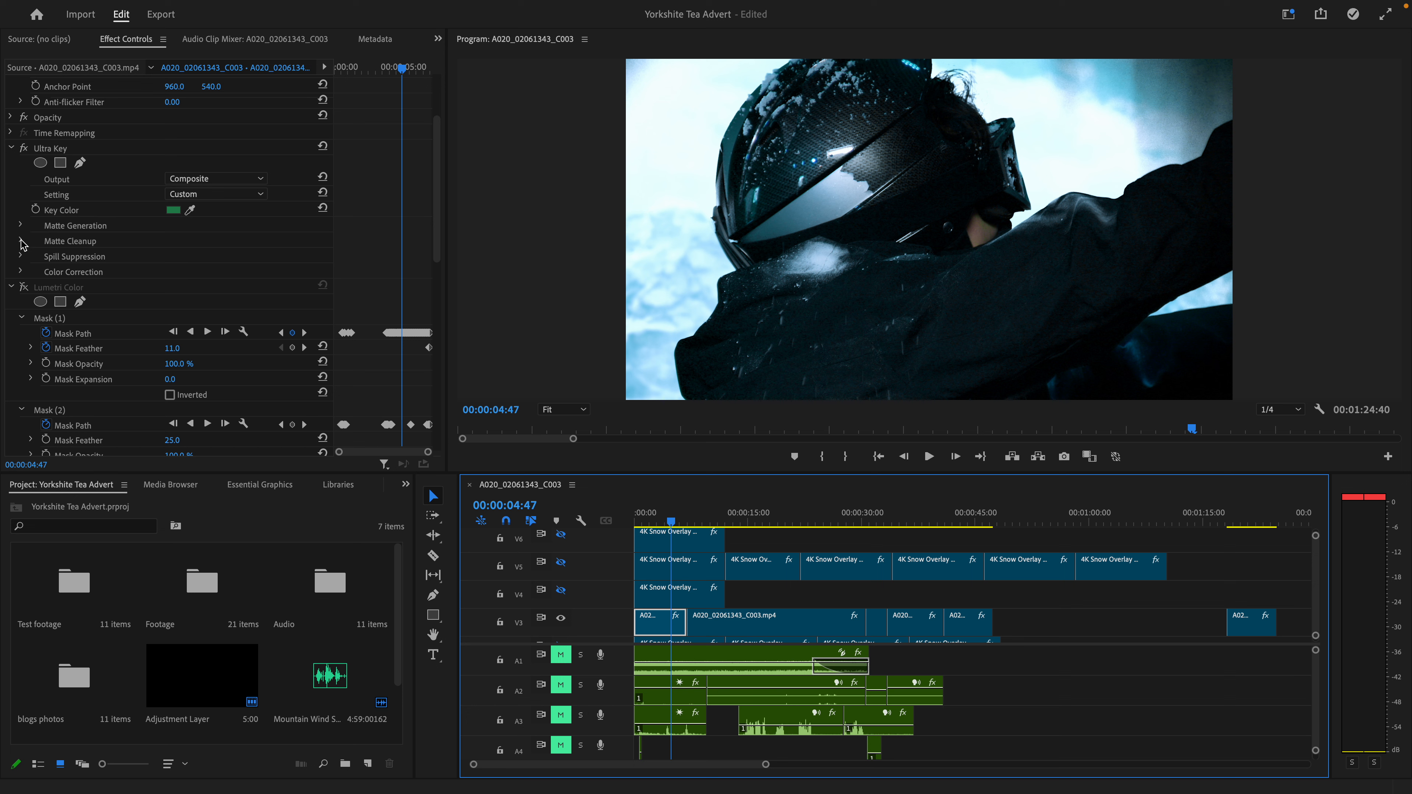
{"action": "left_click", "coordinate": [20, 226]}
{"action": "left_click", "coordinate": [20, 226]}
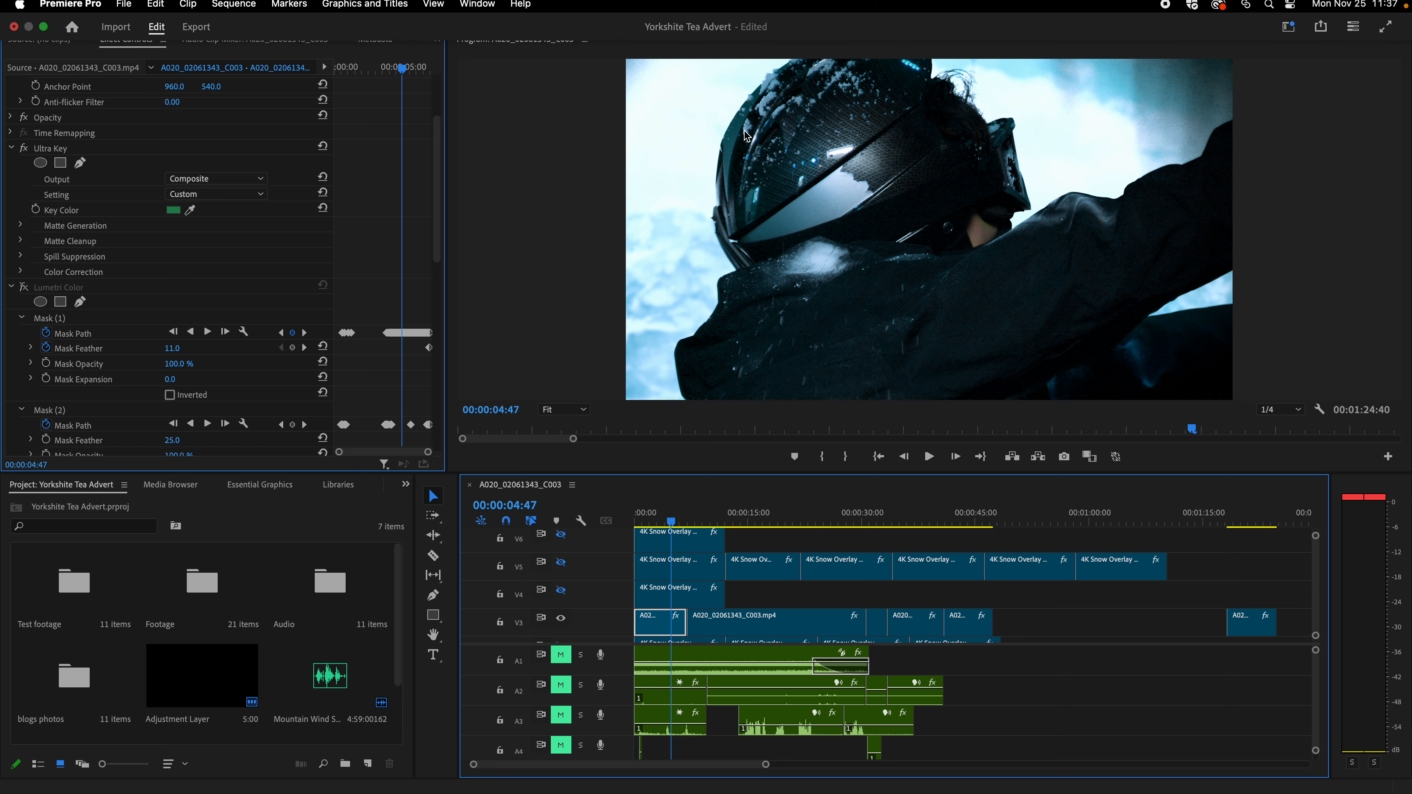
- Move the playhead to 00:00:08:12 and switch off the masked Lumetri Color effect on the second V3 clip
{"action": "left_click_drag", "start_coordinate": [692, 518], "coordinate": [695, 520]}
{"action": "left_click", "coordinate": [728, 624]}
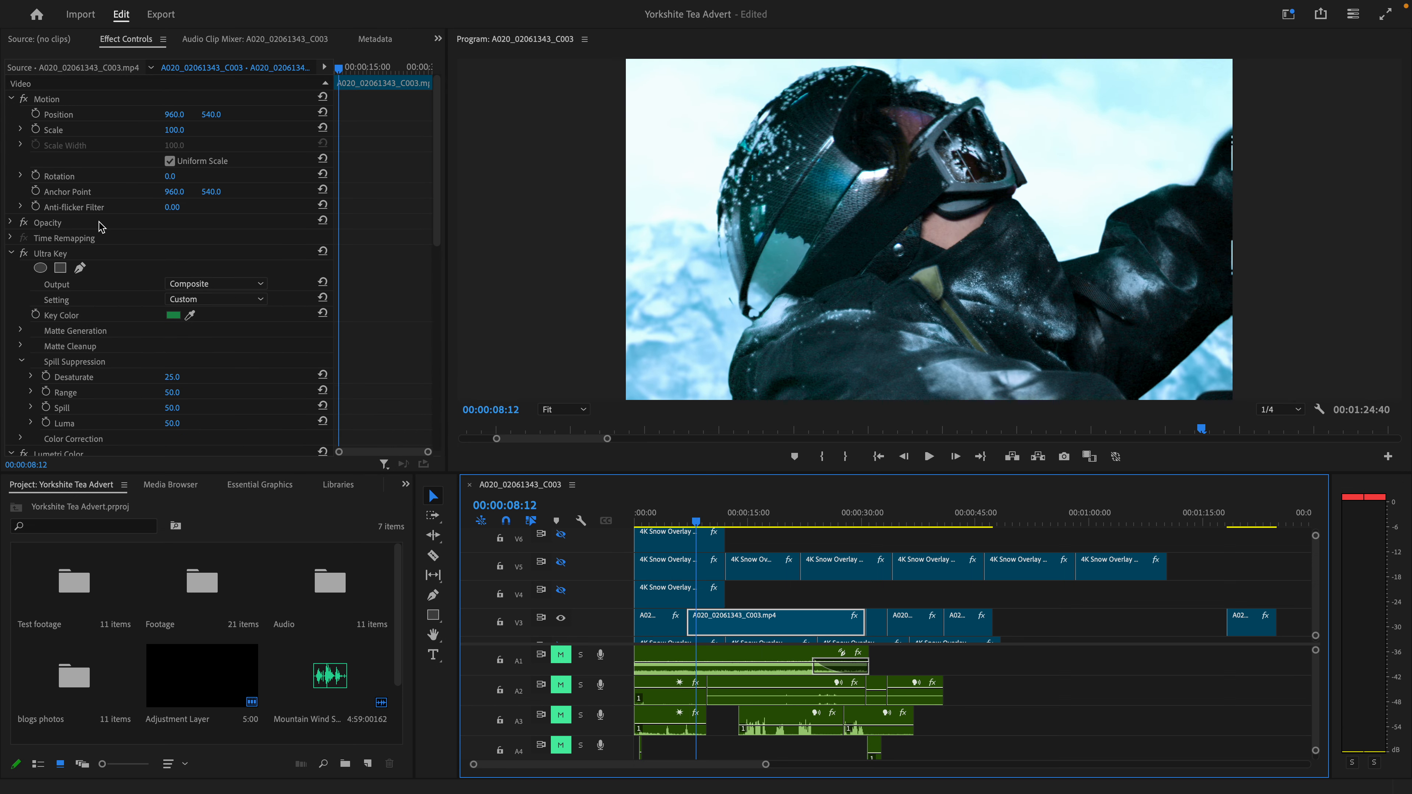
{"action": "scroll", "coordinate": [25, 261], "scroll_direction": "down", "scroll_amount": 8}
{"action": "left_click", "coordinate": [23, 357]}
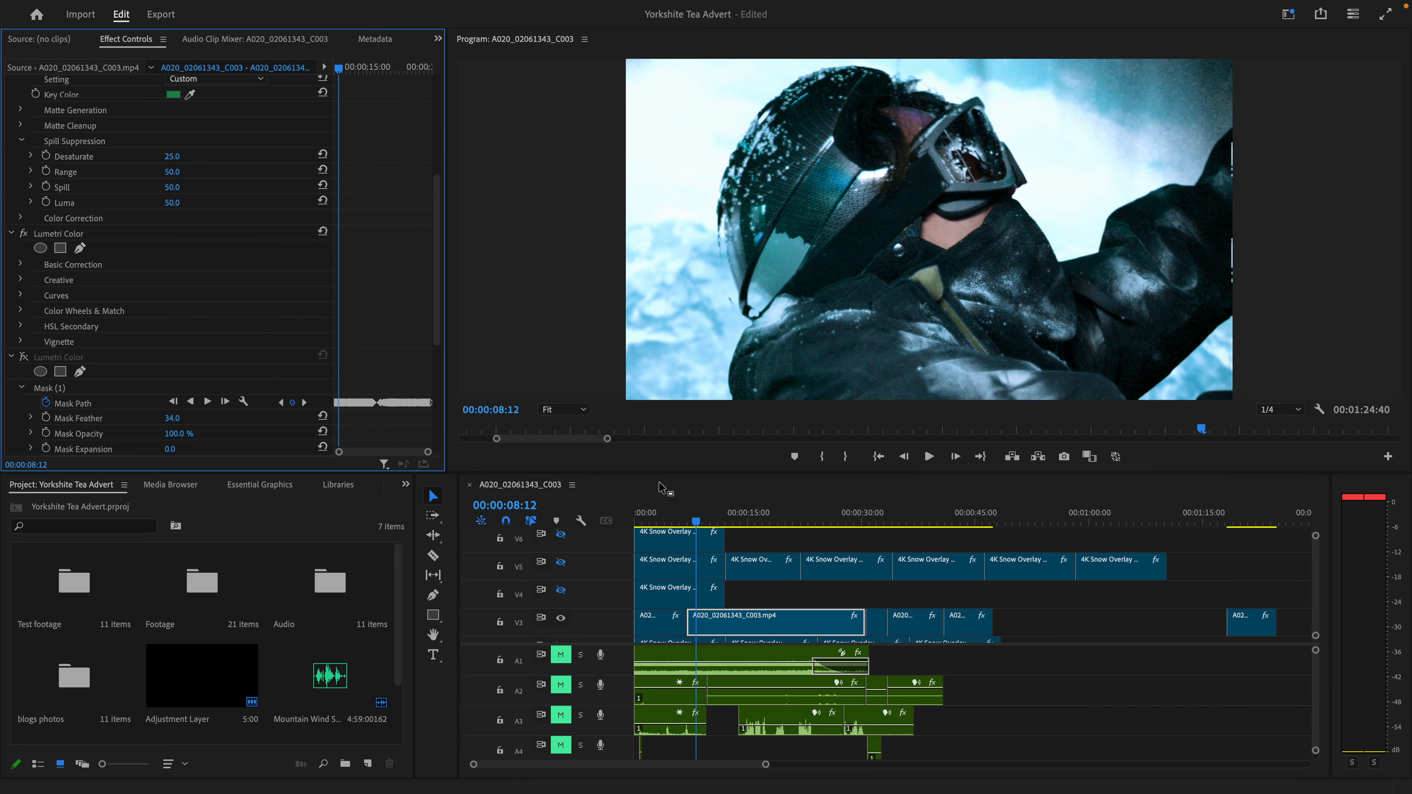
- Move the playhead to 00:00:03:00 and hide the adjustment layer track V7
{"action": "mouse_move", "coordinate": [754, 520]}
{"action": "left_mouse_down"}
{"action": "mouse_move", "coordinate": [776, 521]}
{"action": "mouse_move", "coordinate": [657, 521]}
{"action": "left_mouse_up"}
{"action": "scroll", "coordinate": [575, 604], "scroll_direction": "up", "scroll_amount": 2}
{"action": "left_click", "coordinate": [561, 549]}
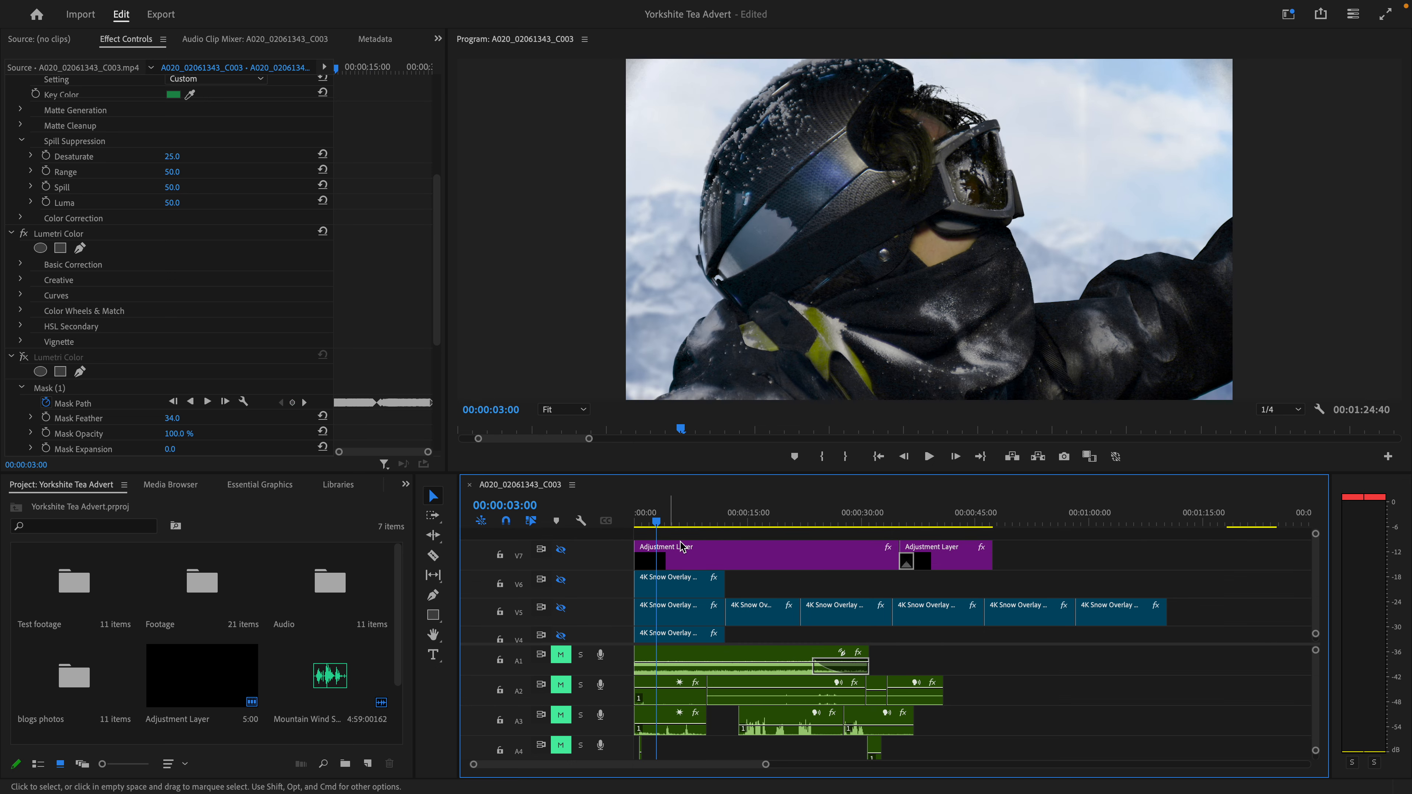
- Switch the masked Lumetri Color effect back on for the second and first V3 clips, selecting Mask (1) on the first
{"action": "left_click", "coordinate": [23, 357]}
{"action": "scroll", "coordinate": [684, 585], "scroll_direction": "down", "scroll_amount": 2}
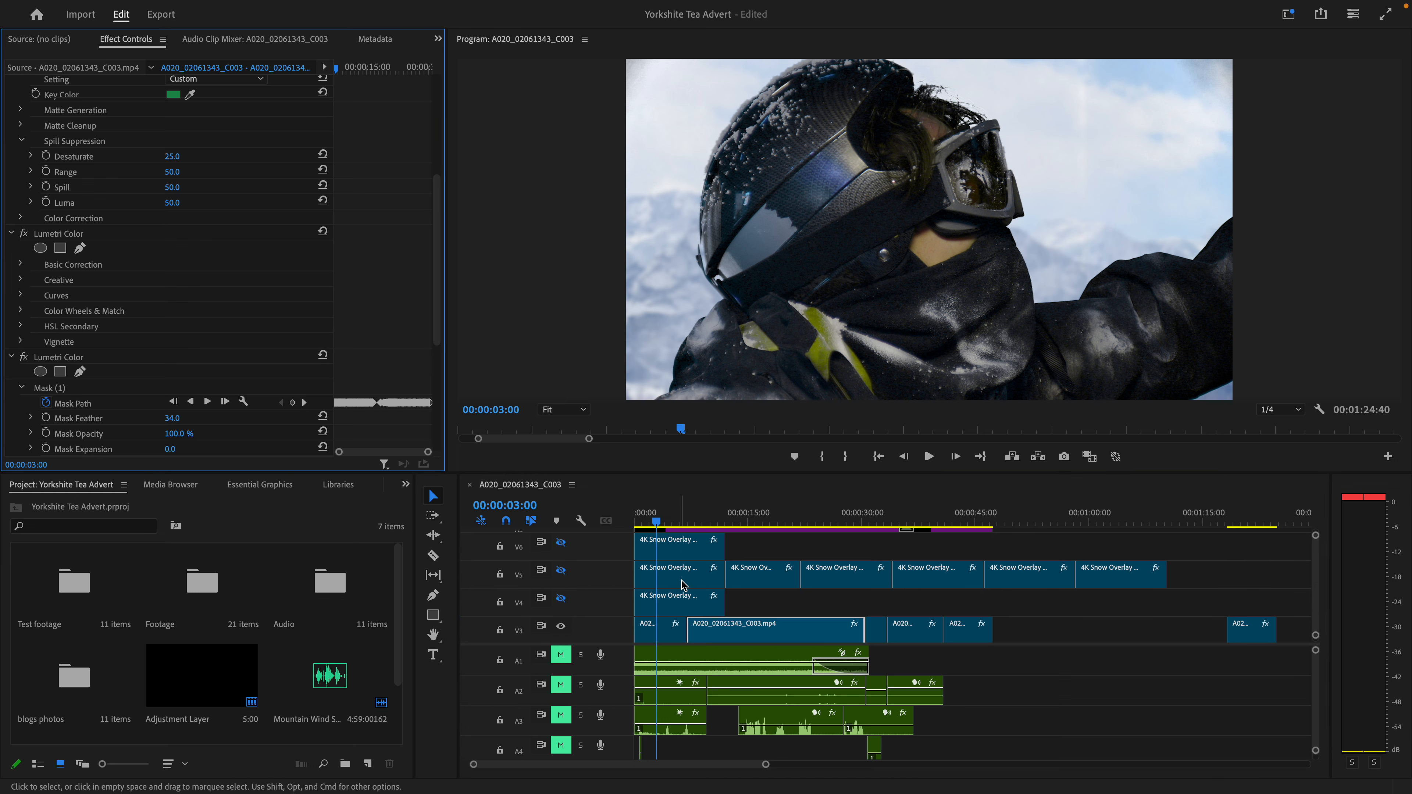
{"action": "scroll", "coordinate": [681, 590], "scroll_direction": "down", "scroll_amount": 1}
{"action": "left_click", "coordinate": [668, 601]}
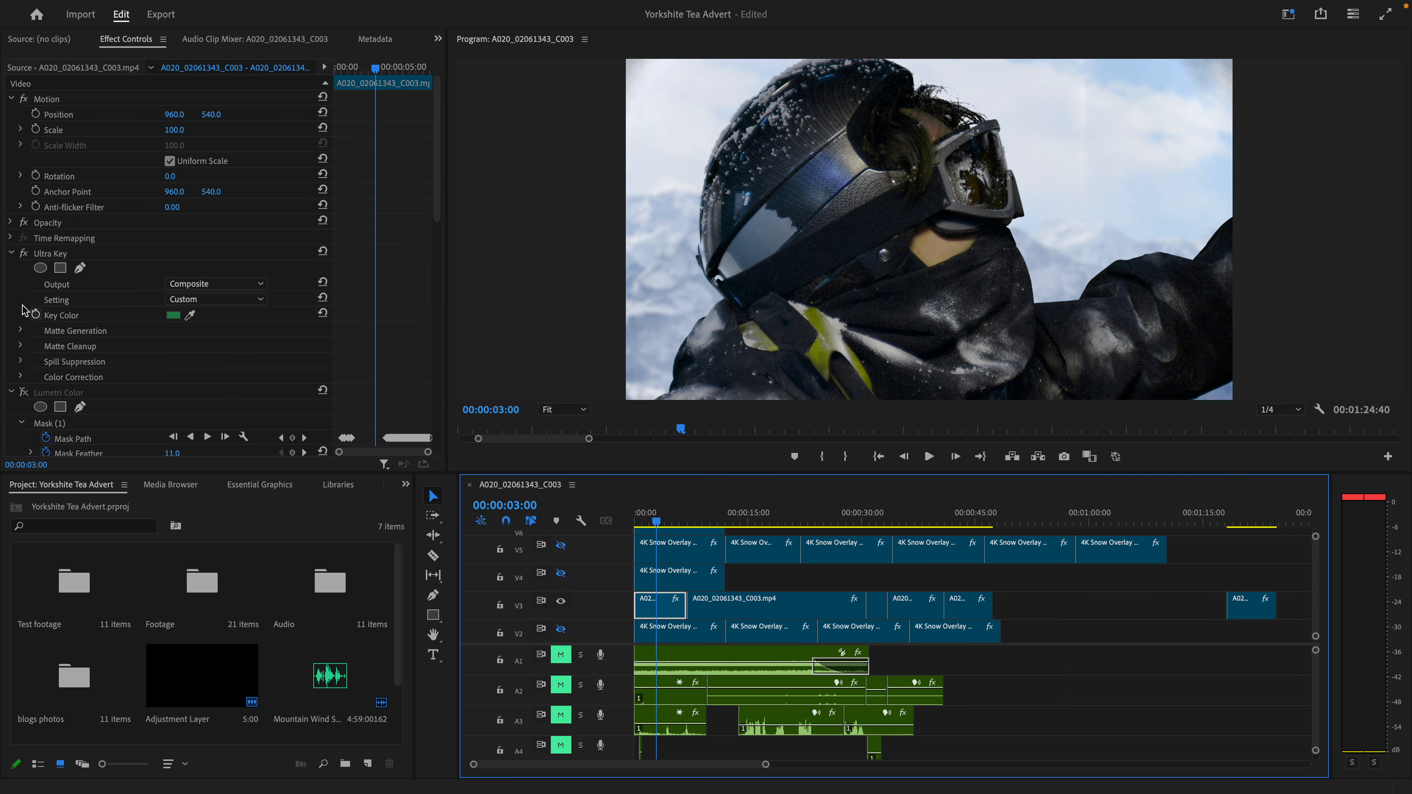
{"action": "left_click", "coordinate": [59, 425]}
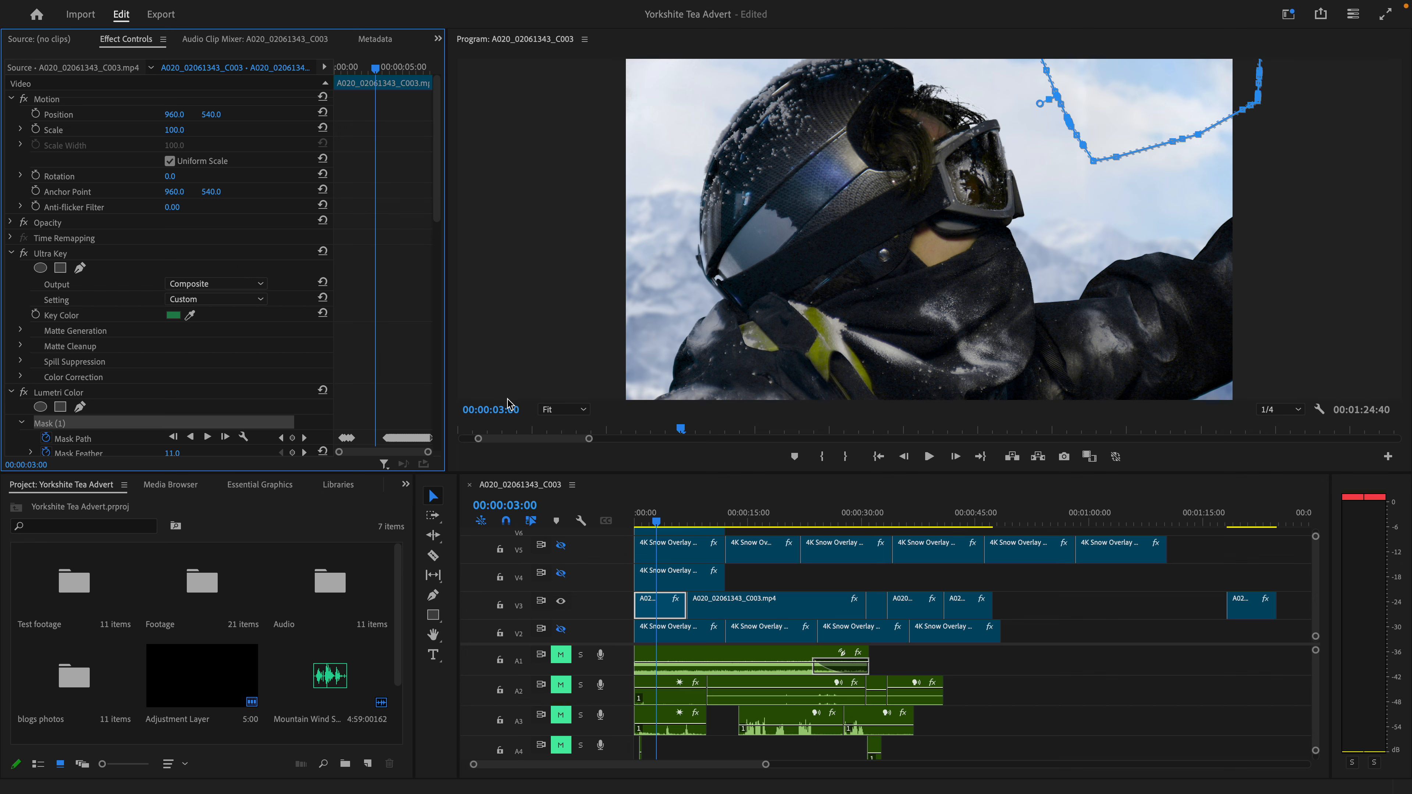
- Examine up close how Mask (1) follows the raised arm's edge at 00:00:04:28, and return the preview to Fit
{"action": "left_click_drag", "start_coordinate": [658, 517], "coordinate": [671, 522]}
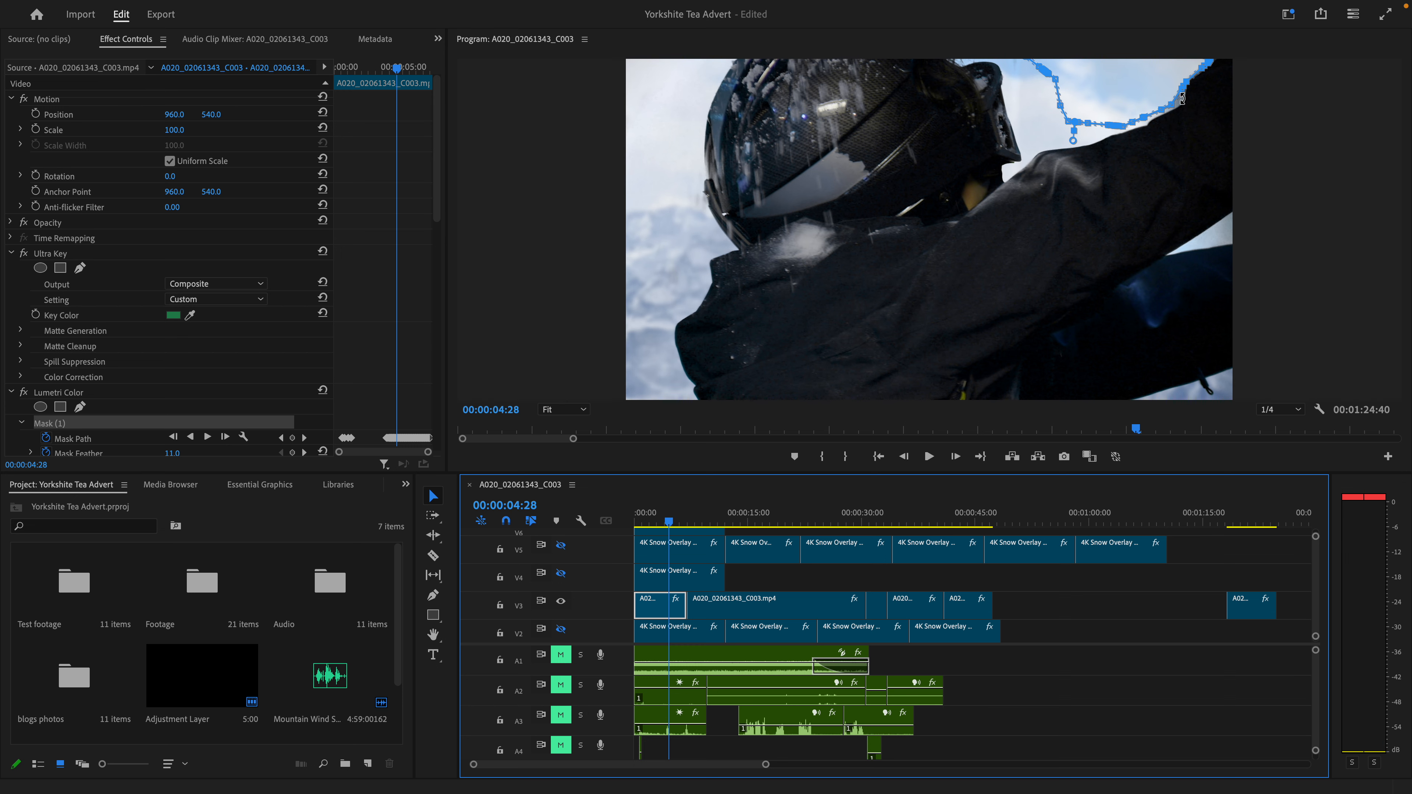
{"action": "scroll", "coordinate": [1183, 99], "scroll_direction": "up", "scroll_amount": 5}
{"action": "left_click_drag", "start_coordinate": [1173, 100], "coordinate": [1165, 139]}
{"action": "left_click_drag", "start_coordinate": [1183, 90], "coordinate": [1117, 161]}
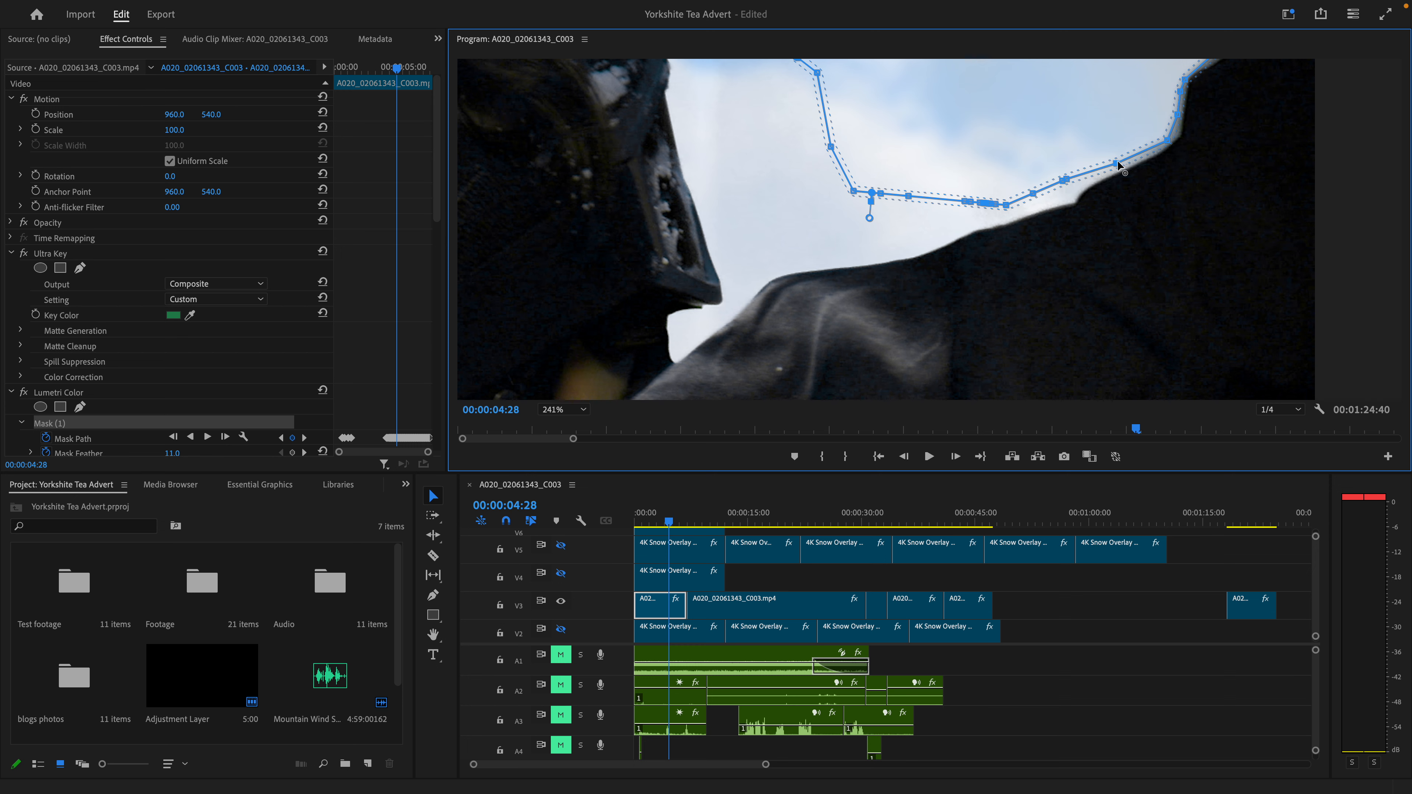
{"action": "scroll", "coordinate": [1041, 214], "scroll_direction": "down", "scroll_amount": 8}
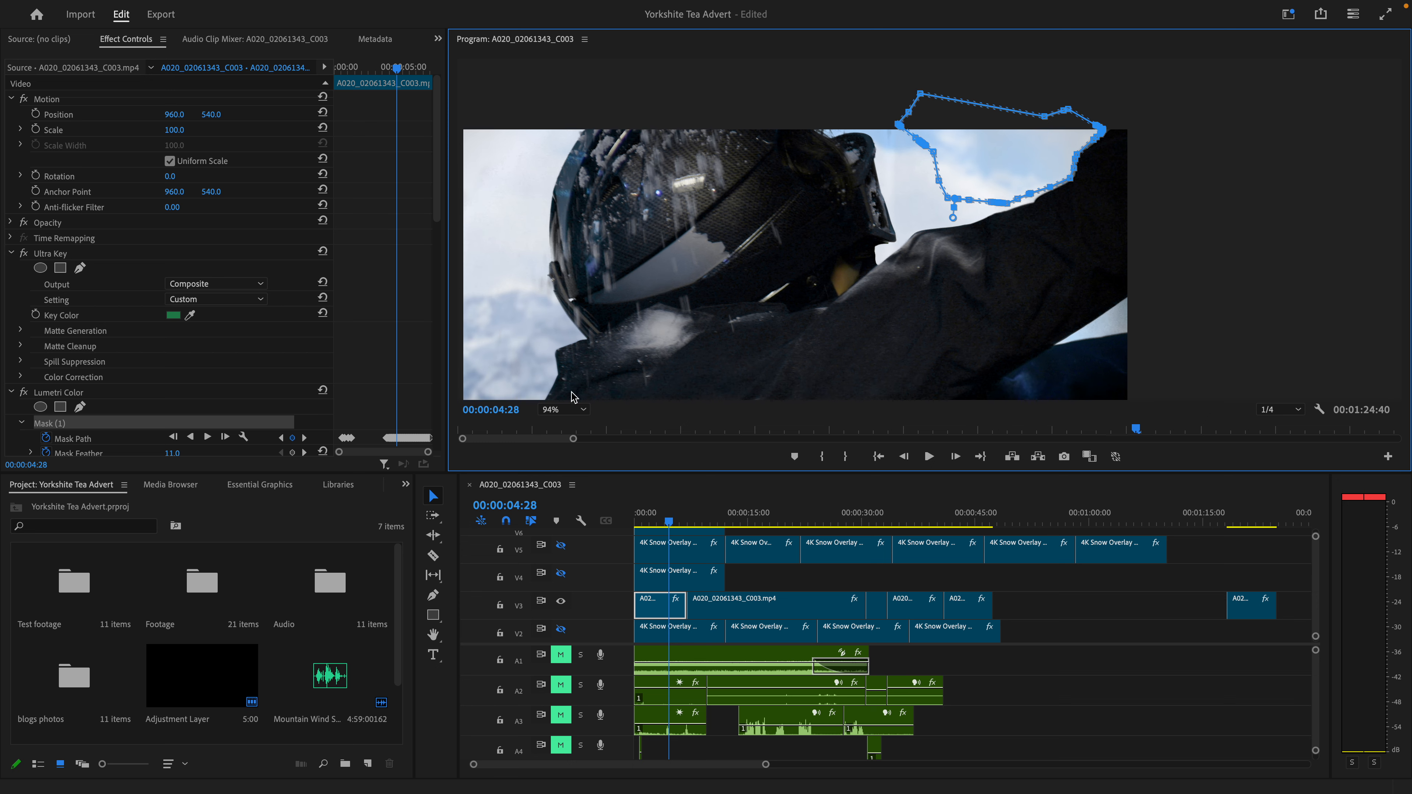
{"action": "left_click", "coordinate": [562, 410]}
{"action": "left_click", "coordinate": [550, 418]}
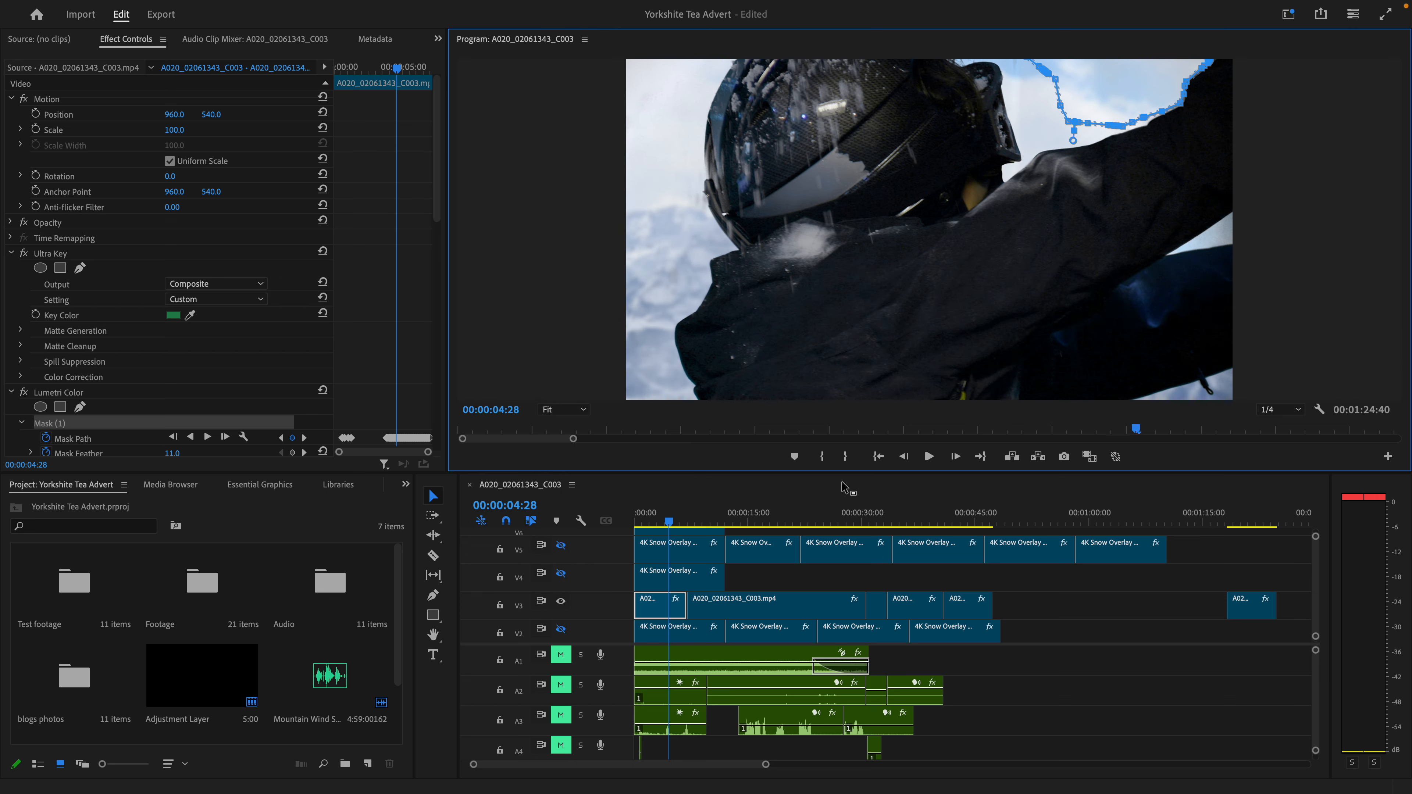
- Compare the Mask (1) path across frames up to 00:00:04:33 and examine its edge along the arm at 00:00:04:31
{"action": "left_click", "coordinate": [954, 457]}
{"action": "left_click", "coordinate": [954, 457]}
{"action": "left_click", "coordinate": [954, 457]}
{"action": "left_click", "coordinate": [952, 457]}
{"action": "left_click", "coordinate": [953, 457]}
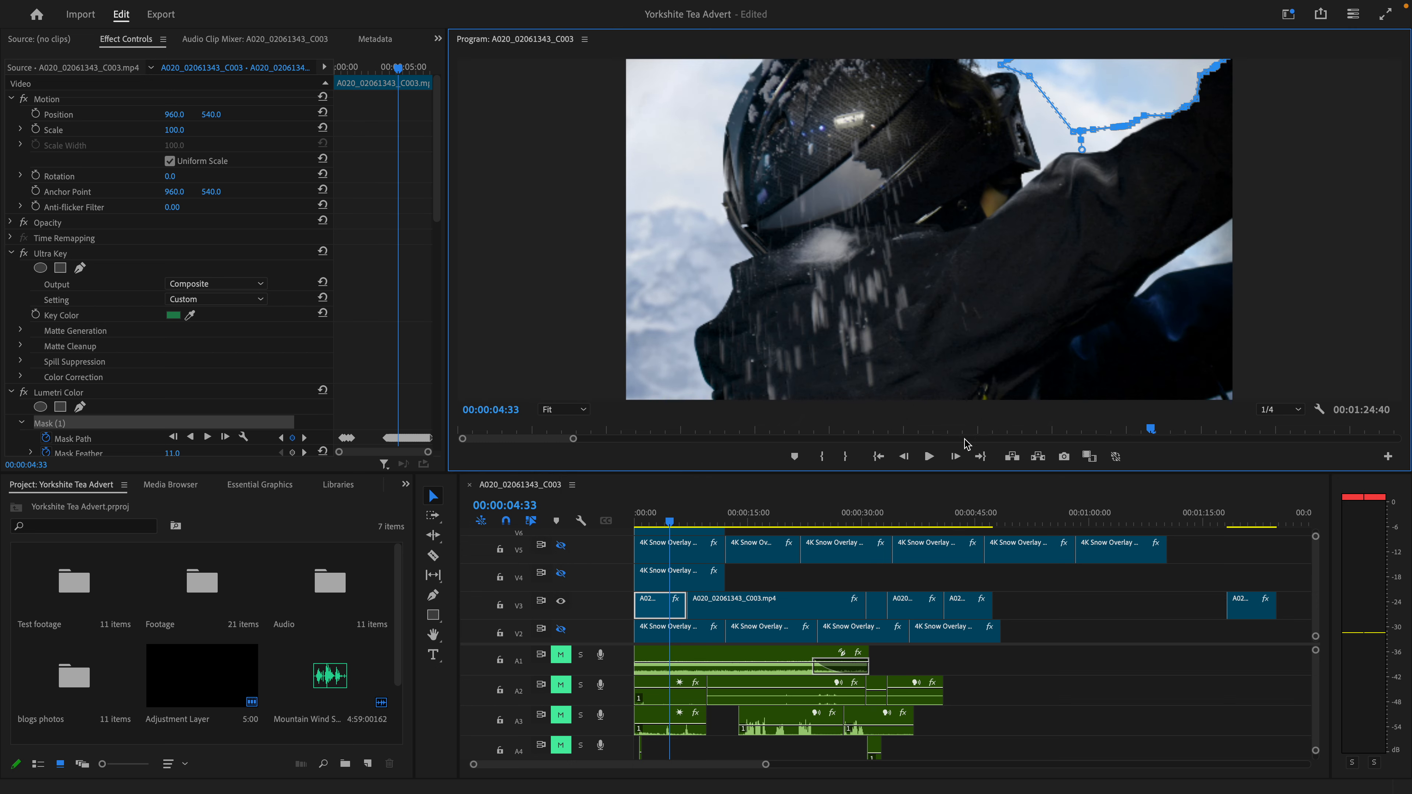
{"action": "left_click", "coordinate": [902, 457]}
{"action": "left_click", "coordinate": [902, 457]}
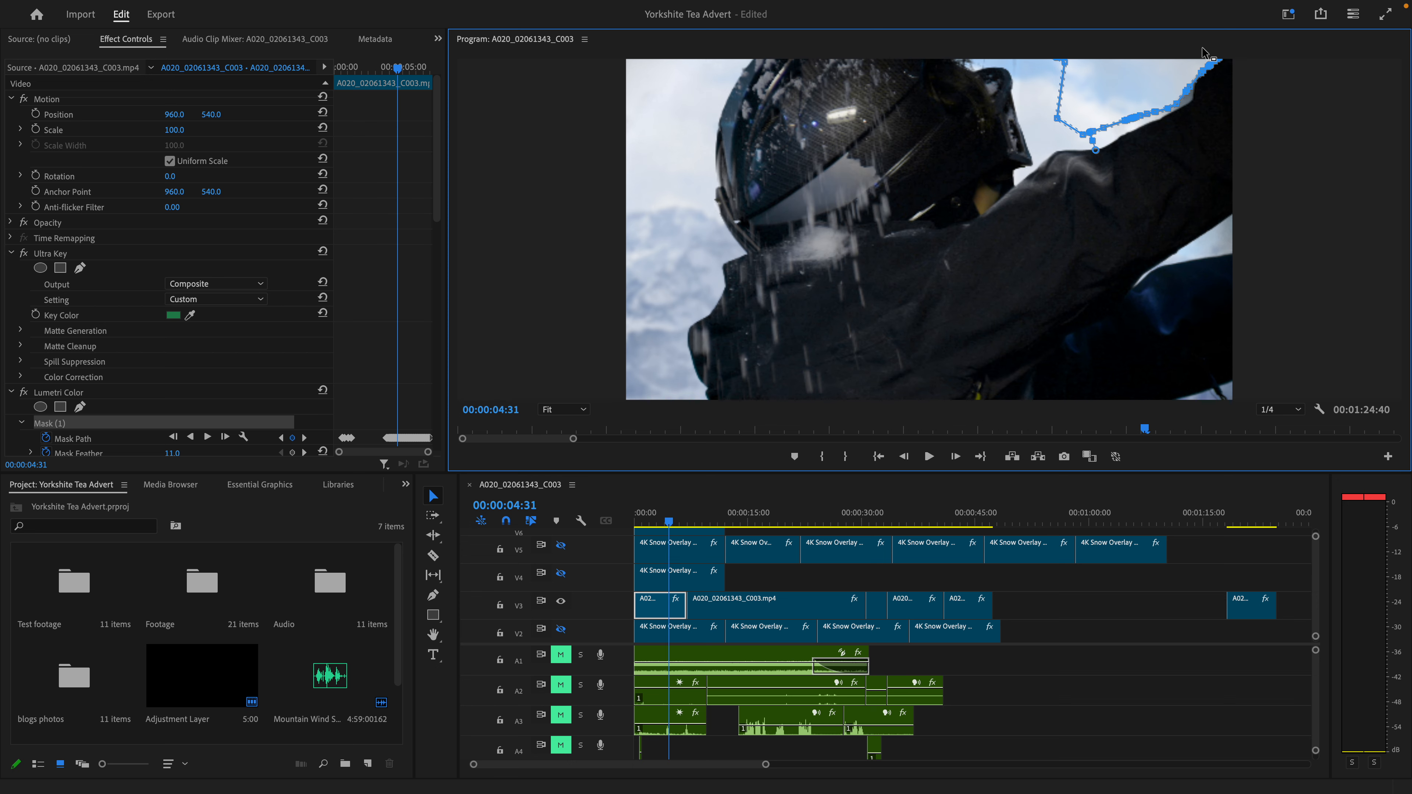
{"action": "scroll", "coordinate": [1190, 92], "scroll_direction": "up", "scroll_amount": 5}
{"action": "left_click_drag", "start_coordinate": [1184, 84], "coordinate": [1176, 126]}
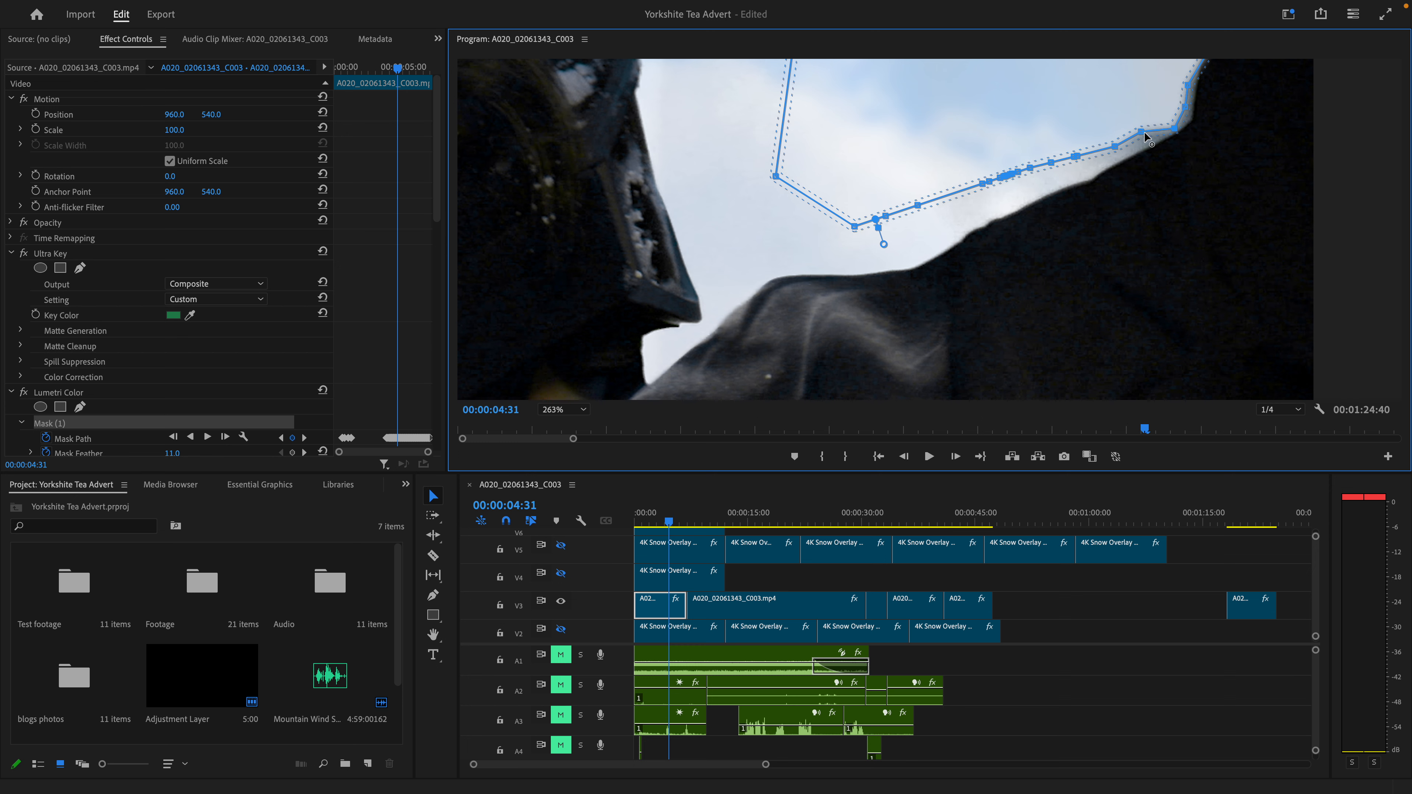
{"action": "scroll", "coordinate": [1069, 274], "scroll_direction": "down", "scroll_amount": 5}
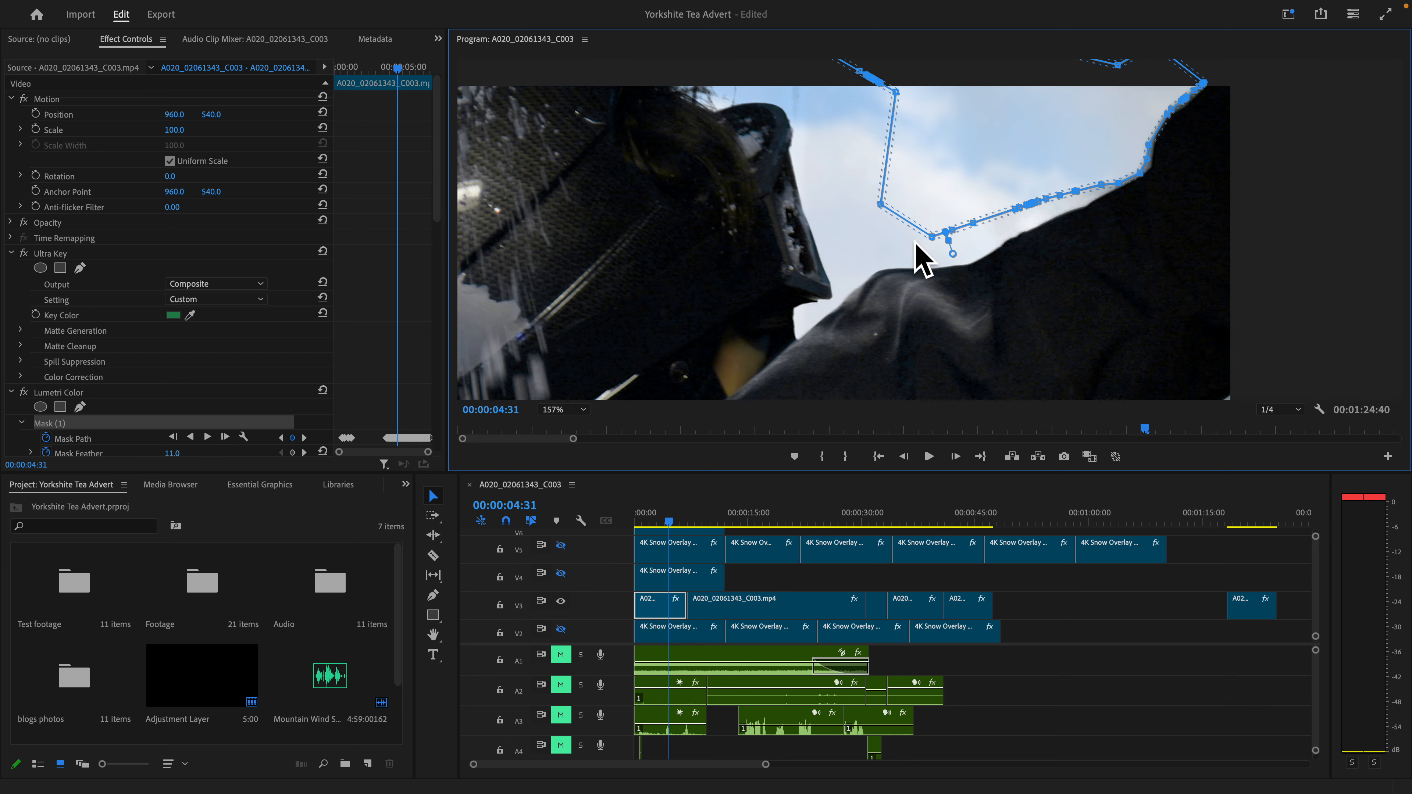
- Return the preview to Fit and examine the Mask (1) path frame by frame from 00:00:04:31 past 00:00:04:36
{"action": "mouse_move", "coordinate": [984, 179]}
{"action": "left_mouse_down"}
{"action": "mouse_move", "coordinate": [1051, 251]}
{"action": "mouse_move", "coordinate": [1027, 281]}
{"action": "mouse_move", "coordinate": [586, 265]}
{"action": "mouse_move", "coordinate": [899, 189]}
{"action": "mouse_move", "coordinate": [1167, 156]}
{"action": "mouse_move", "coordinate": [1045, 167]}
{"action": "mouse_move", "coordinate": [1060, 277]}
{"action": "mouse_move", "coordinate": [983, 181]}
{"action": "left_mouse_up"}
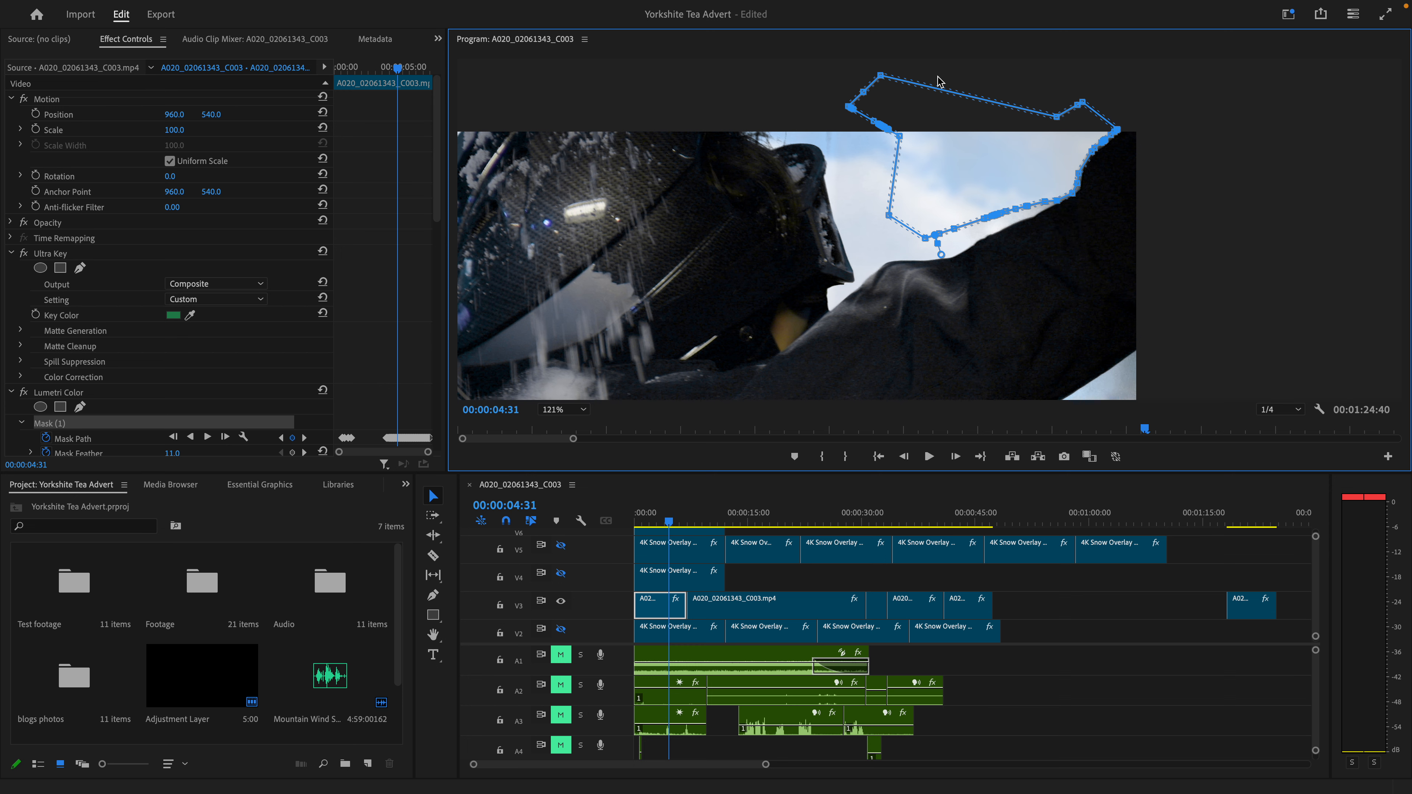
{"action": "scroll", "coordinate": [1317, 172], "scroll_direction": "down", "scroll_amount": 5}
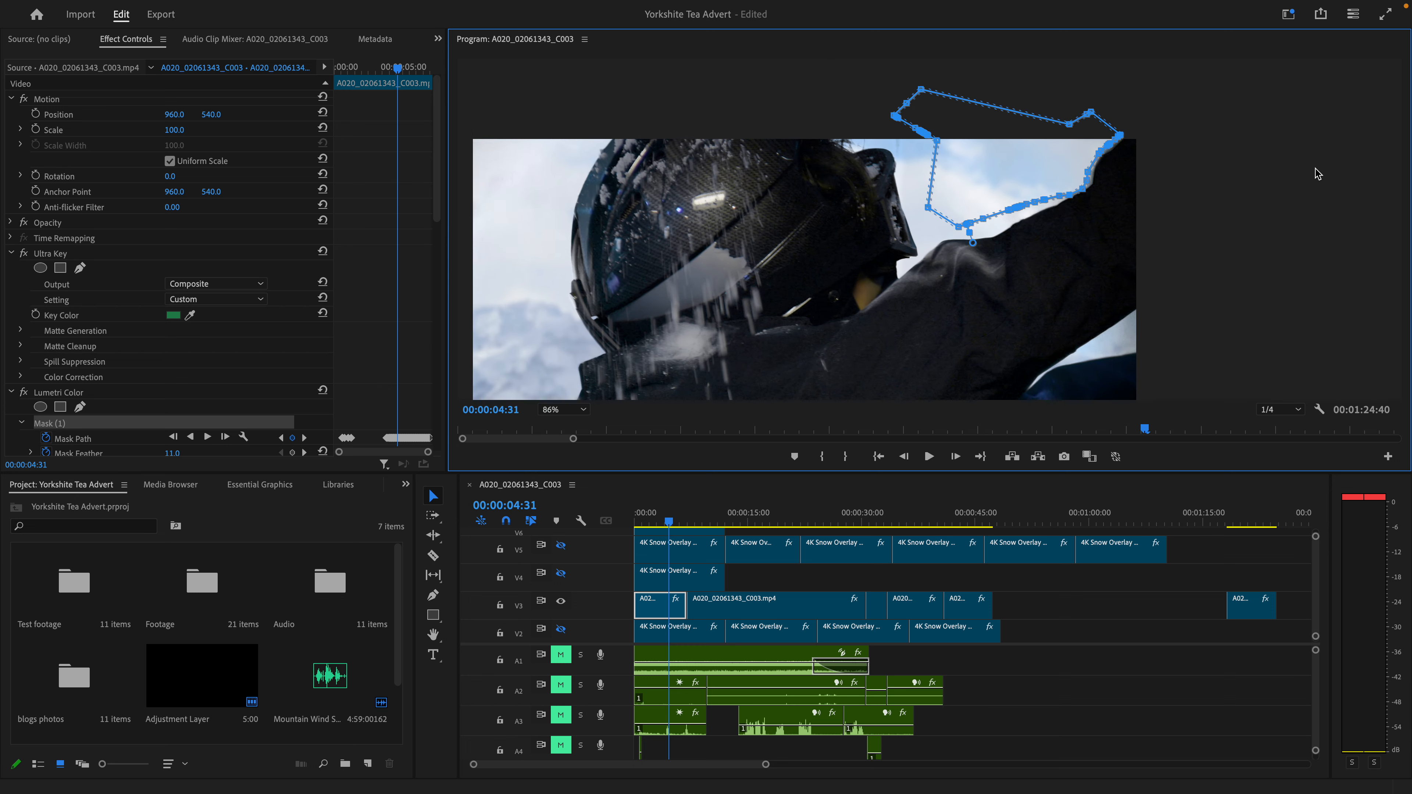
{"action": "scroll", "coordinate": [852, 129], "scroll_direction": "down", "scroll_amount": 3}
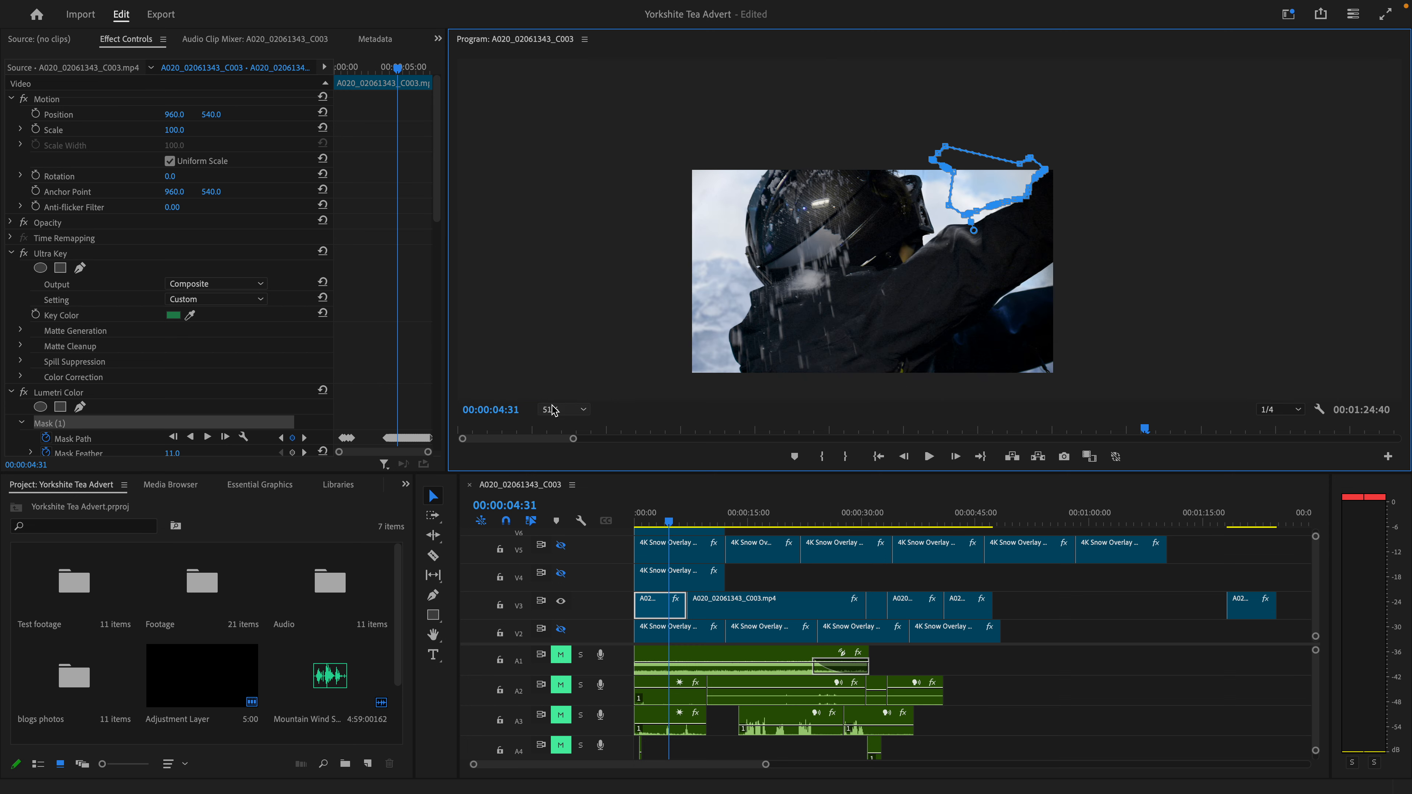
{"action": "left_click", "coordinate": [562, 410]}
{"action": "left_click", "coordinate": [560, 424]}
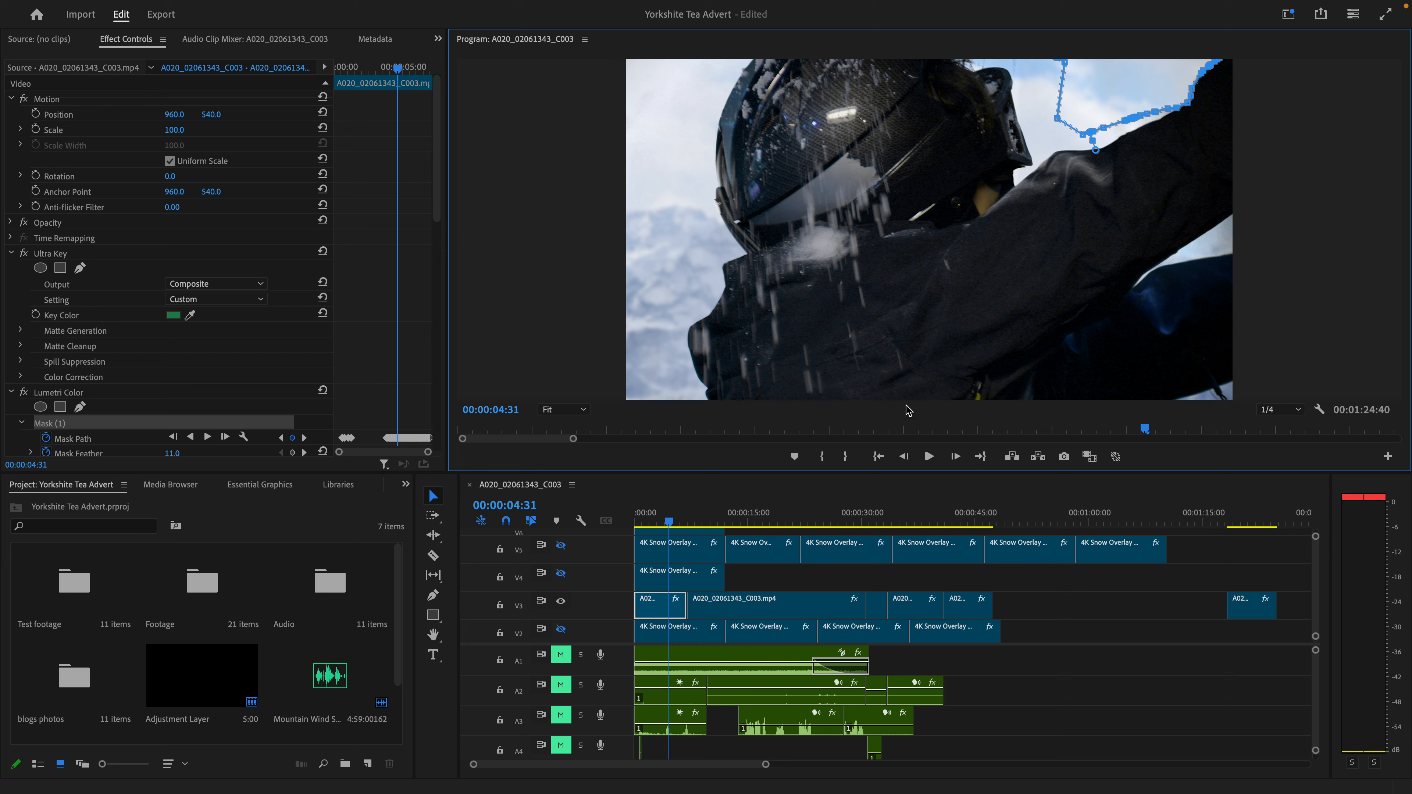
{"action": "left_click", "coordinate": [955, 457]}
{"action": "left_click", "coordinate": [955, 457]}
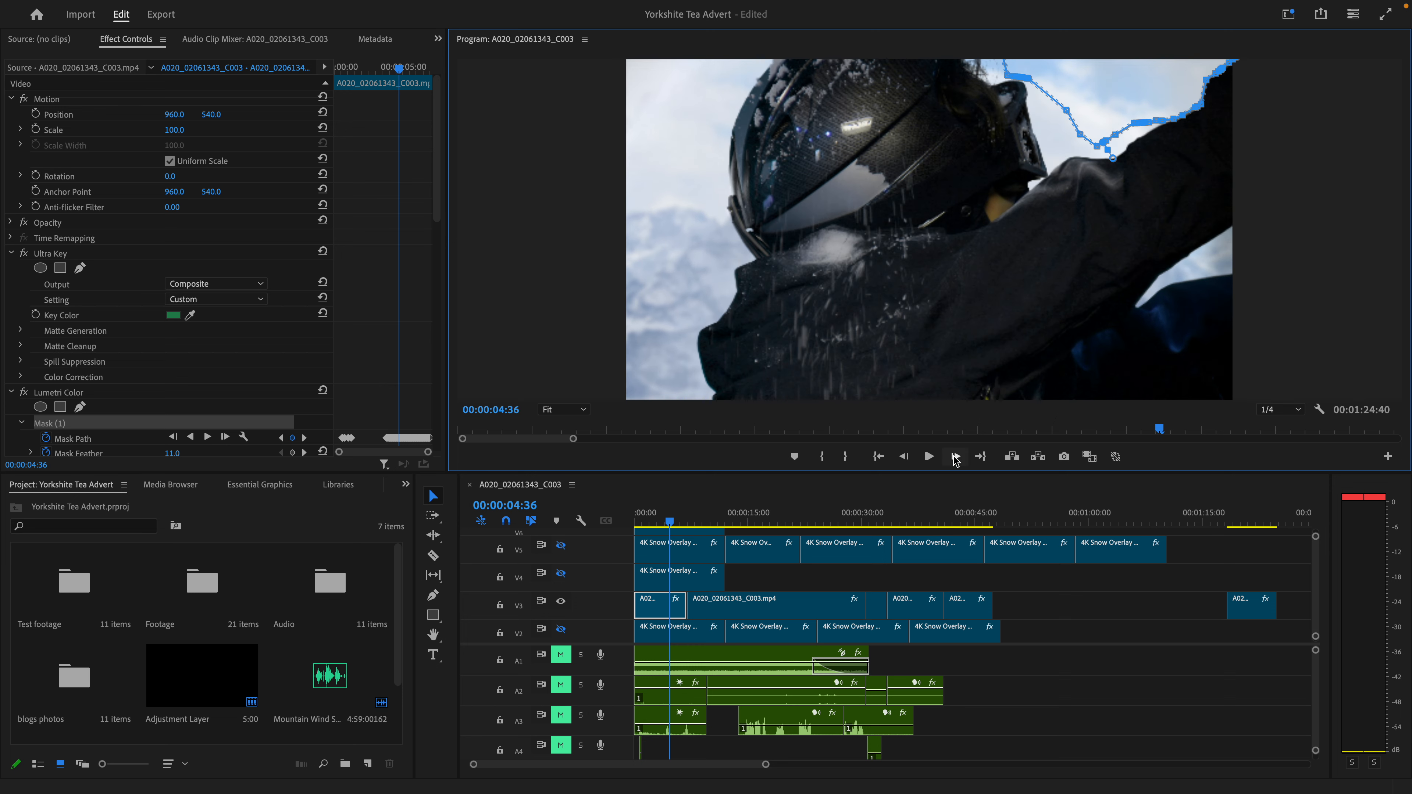
{"action": "left_click", "coordinate": [955, 457]}
{"action": "left_click", "coordinate": [956, 458]}
- Show Mask (1) of the second V3 clip's second Lumetri Color effect at 00:00:09:20 and enlarge its Mask Path keyframes
{"action": "left_click", "coordinate": [715, 609]}
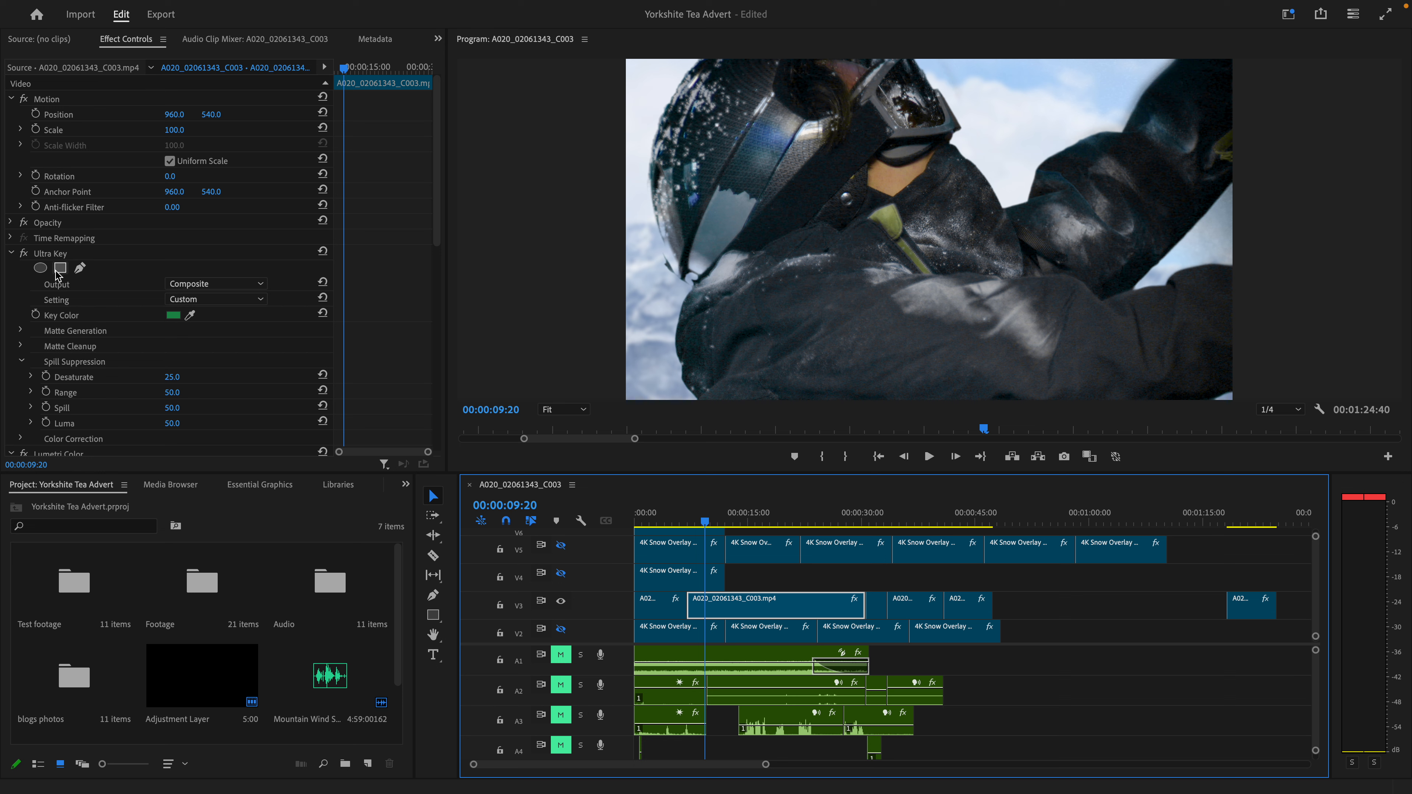
{"action": "scroll", "coordinate": [57, 275], "scroll_direction": "down", "scroll_amount": 5}
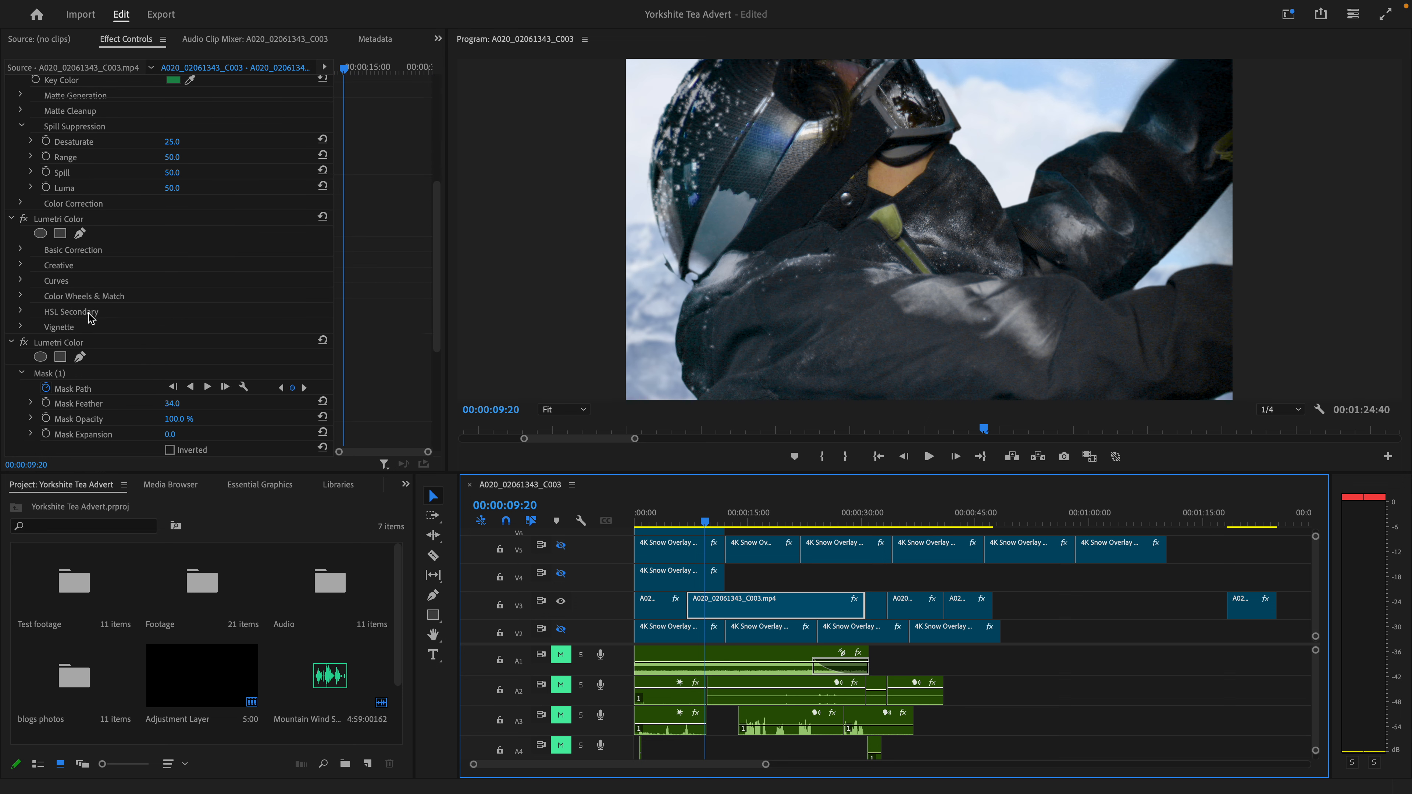
{"action": "left_click", "coordinate": [55, 376]}
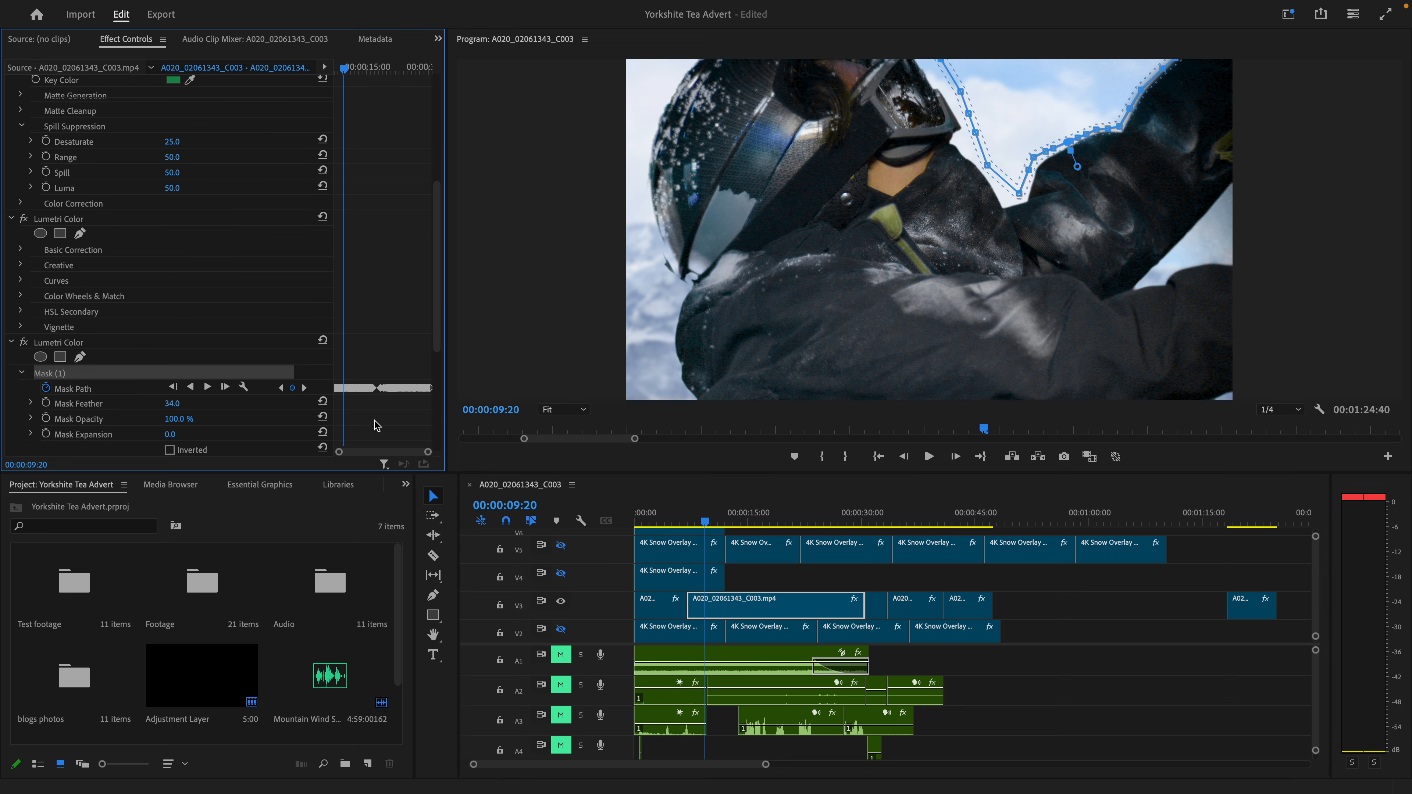
{"action": "left_click_drag", "start_coordinate": [340, 453], "coordinate": [362, 454]}
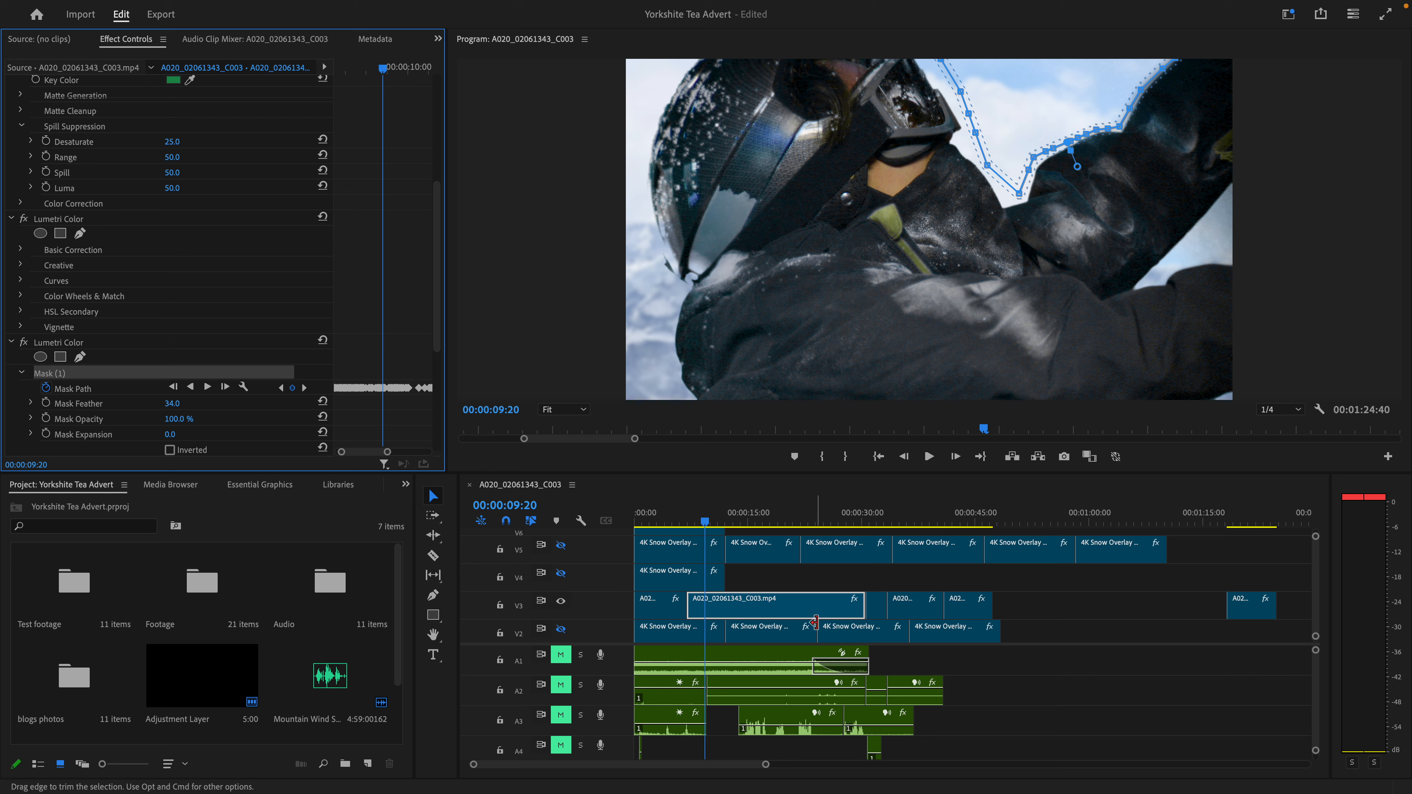
- View the second V3 clip's original green-screen footage in the source monitor, and return to its effect settings
{"action": "right_click", "coordinate": [738, 612]}
{"action": "key", "text": "Escape"}
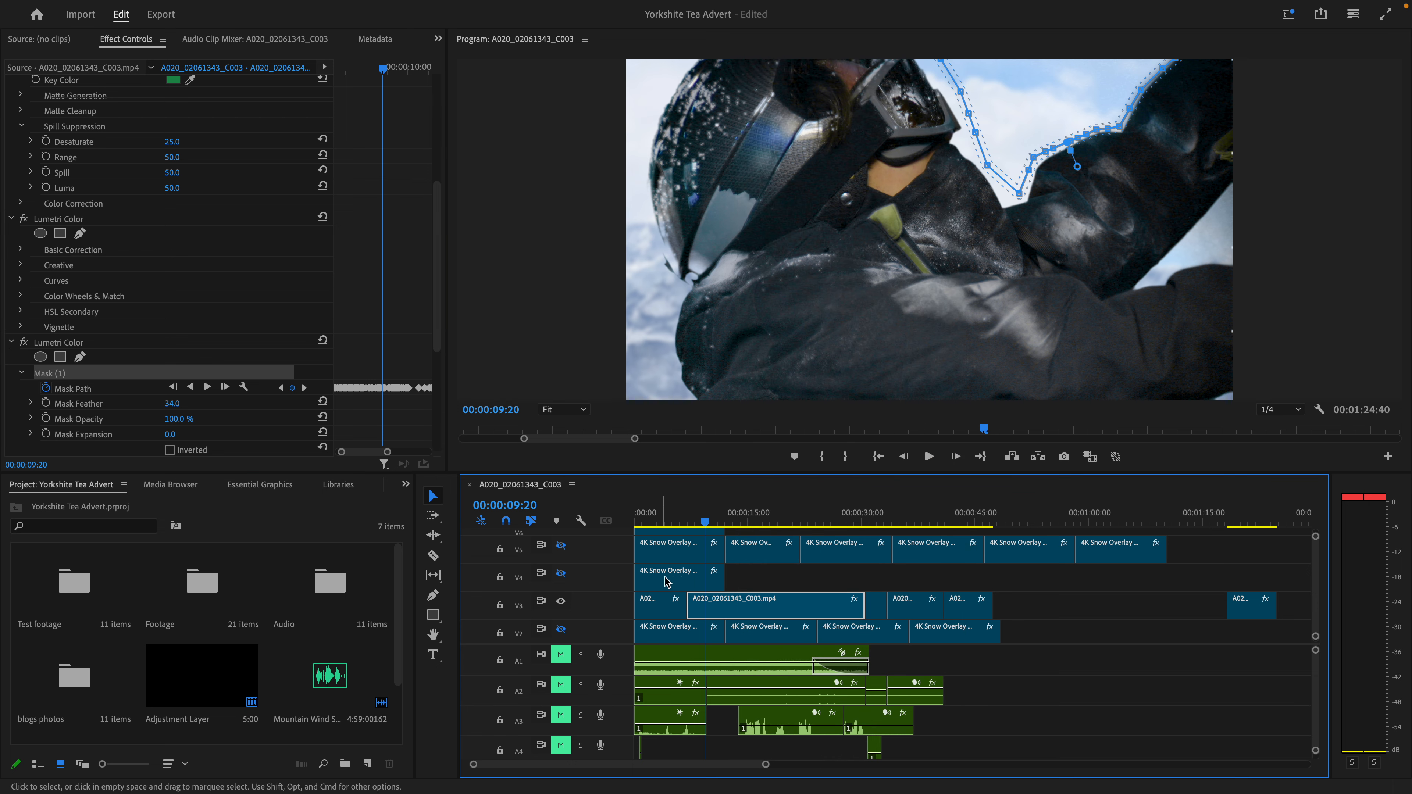
{"action": "double_click", "coordinate": [770, 612]}
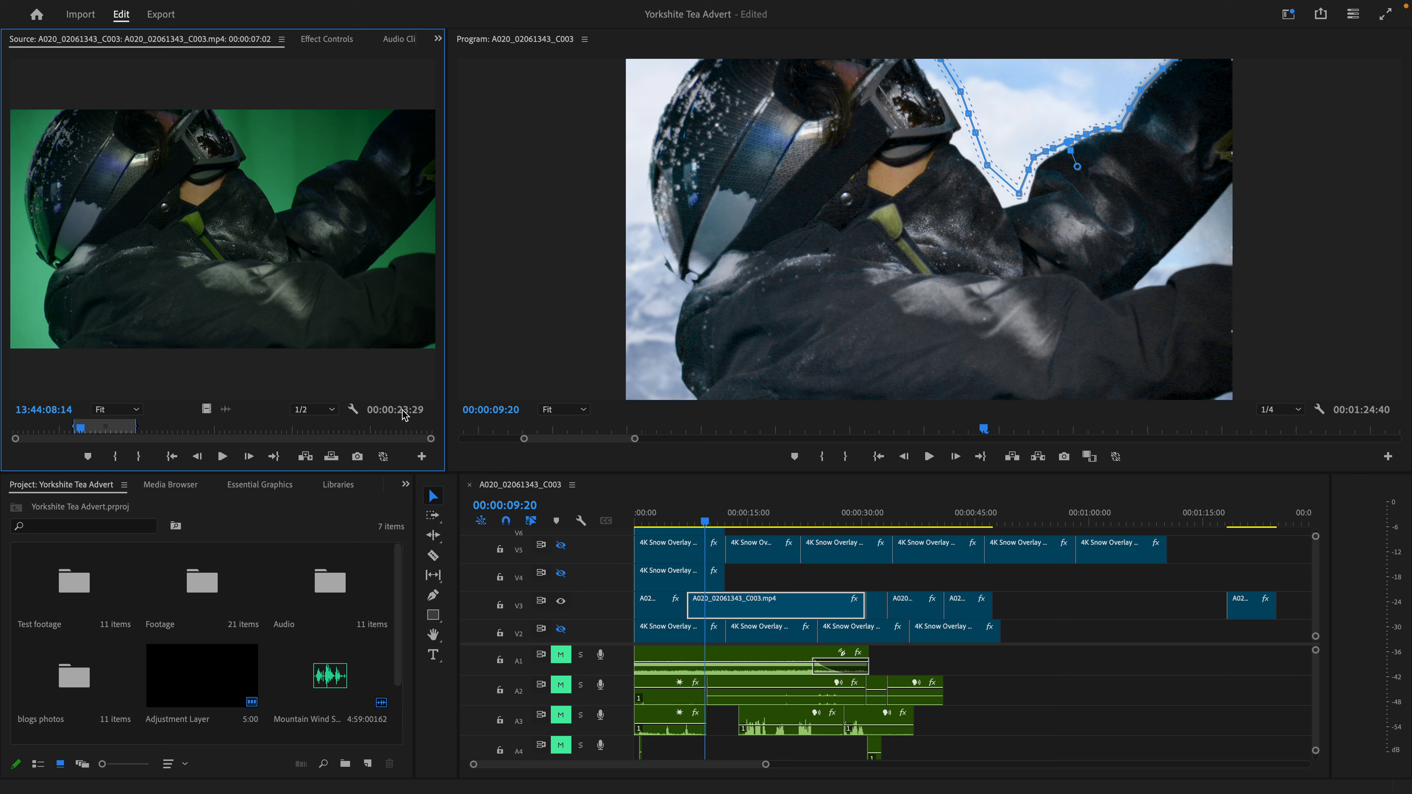
{"action": "left_click", "coordinate": [327, 39]}
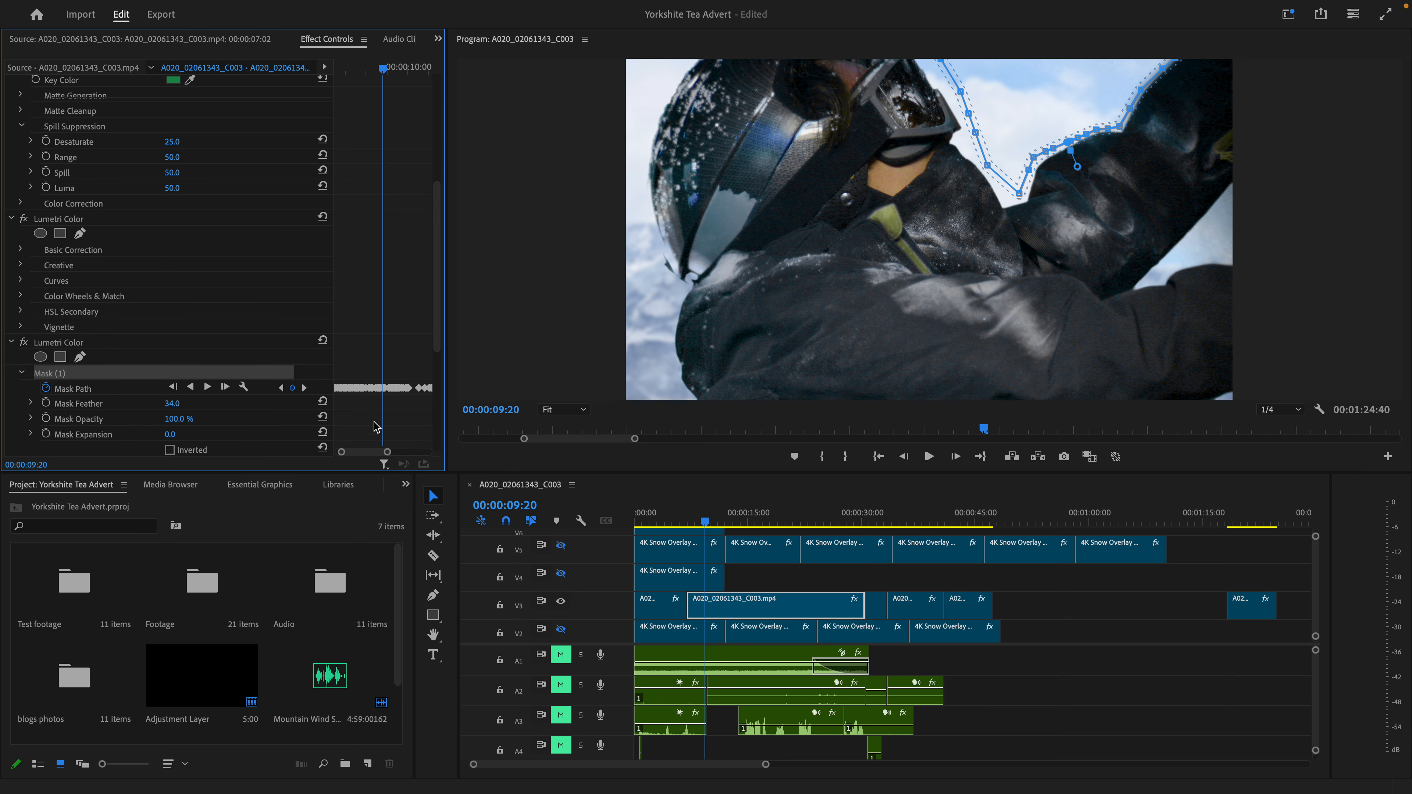
- Move a Mask (1) point beside the helmet up past the frame's upper edge at 00:00:13:00 and again at 00:00:13:02
{"action": "left_click", "coordinate": [733, 523]}
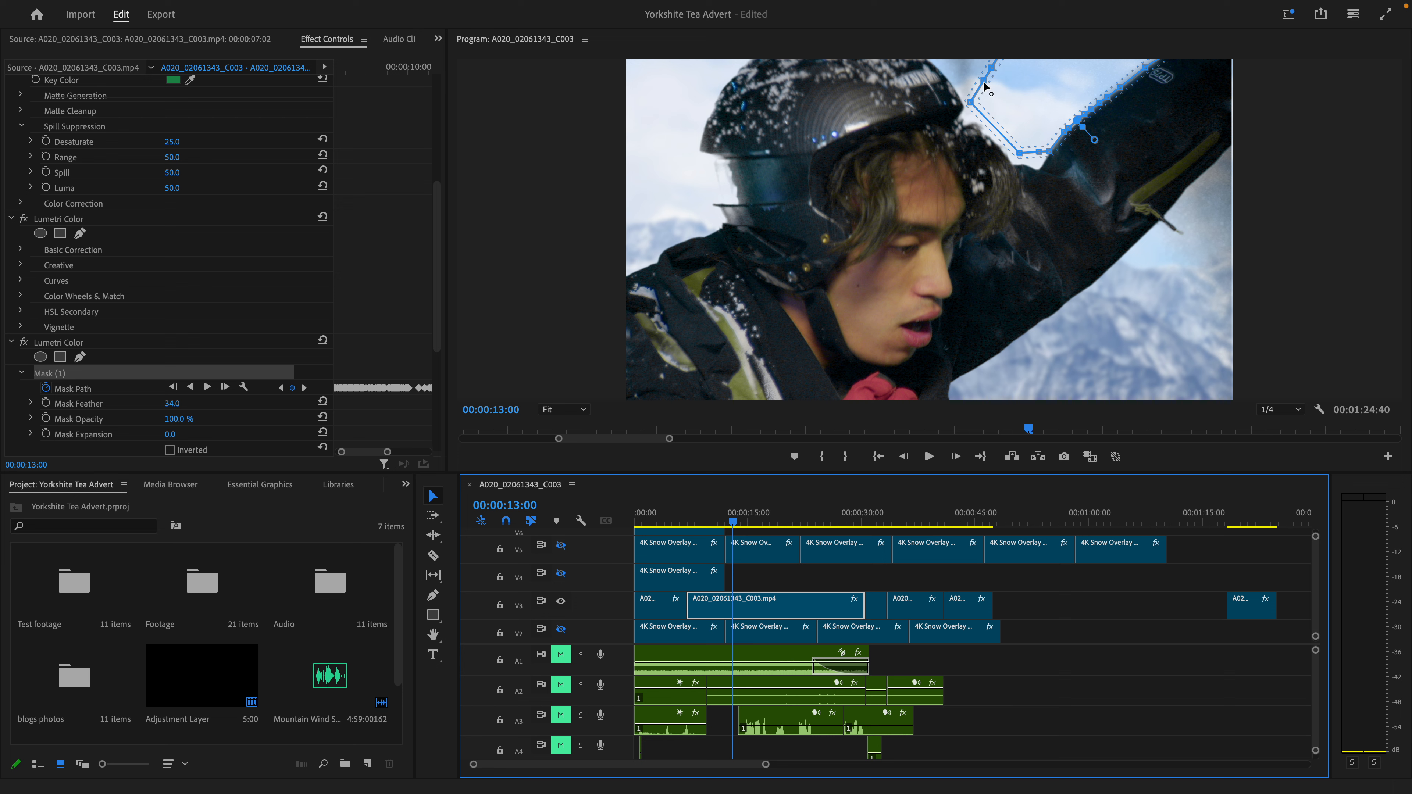
{"action": "left_click_drag", "start_coordinate": [984, 81], "coordinate": [976, 47]}
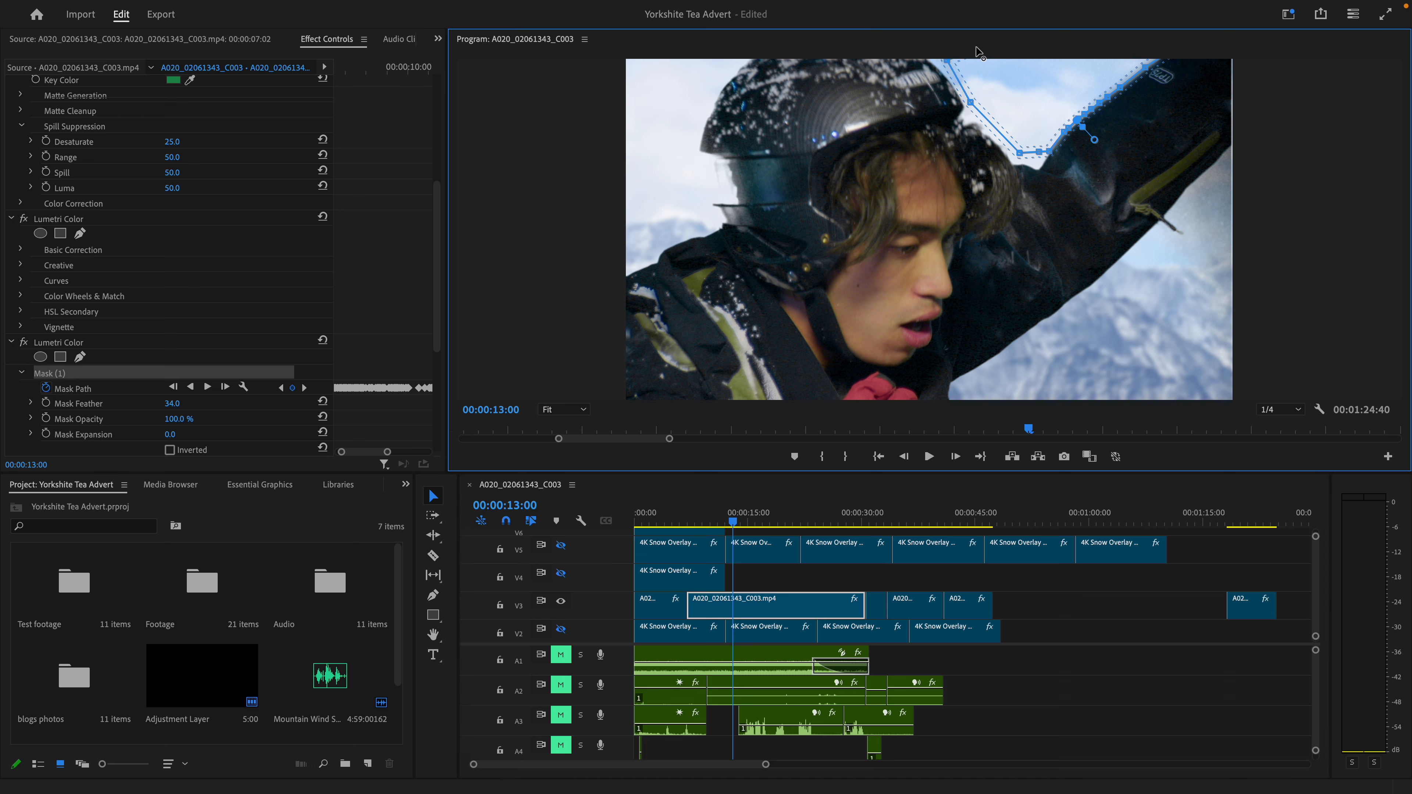
{"action": "left_click", "coordinate": [955, 456]}
- Examine how the Mask (1) path changes frame by frame up to 00:00:13:21, and enlarge its keyframes further
{"action": "left_click", "coordinate": [955, 456]}
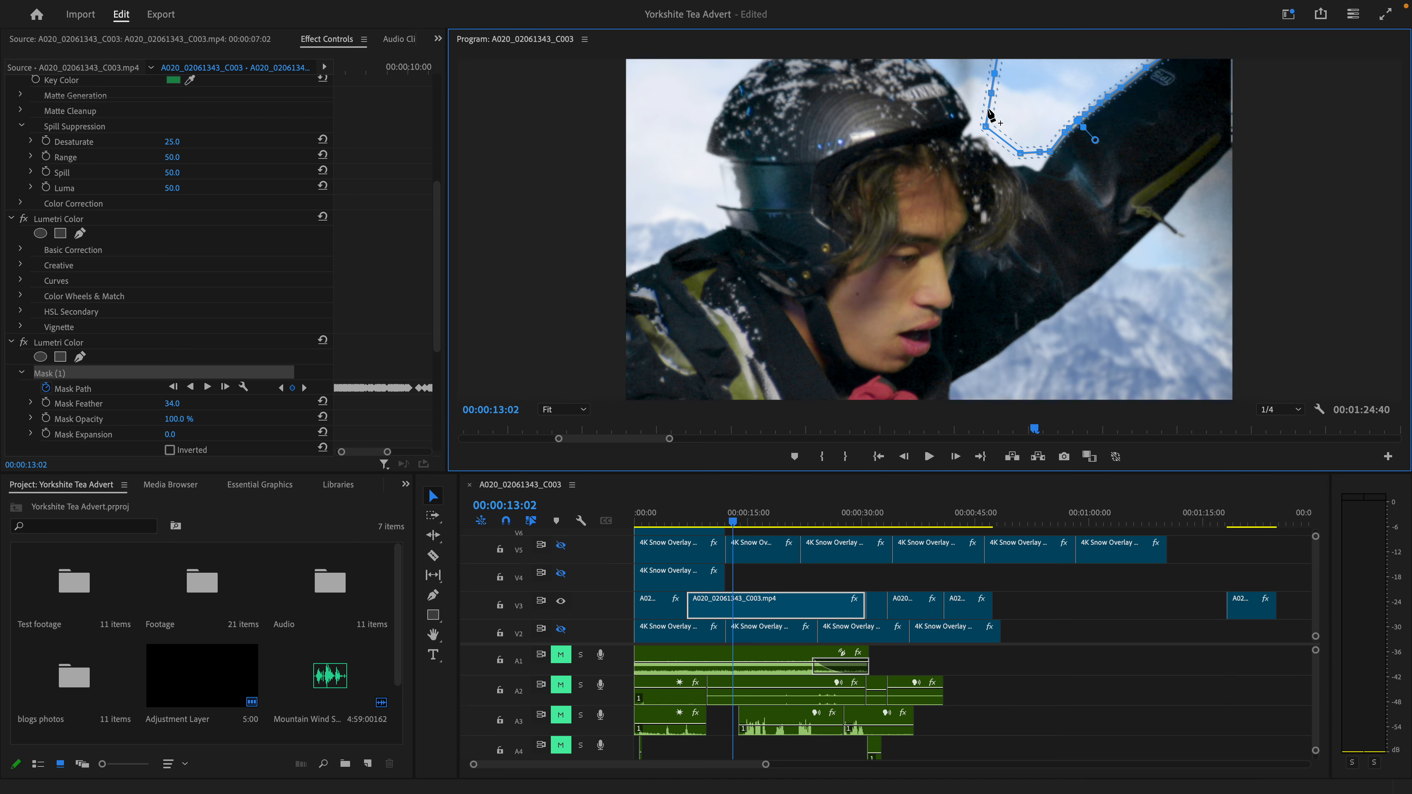
{"action": "left_click_drag", "start_coordinate": [991, 94], "coordinate": [927, 40]}
{"action": "left_click", "coordinate": [956, 456]}
{"action": "left_click", "coordinate": [955, 456]}
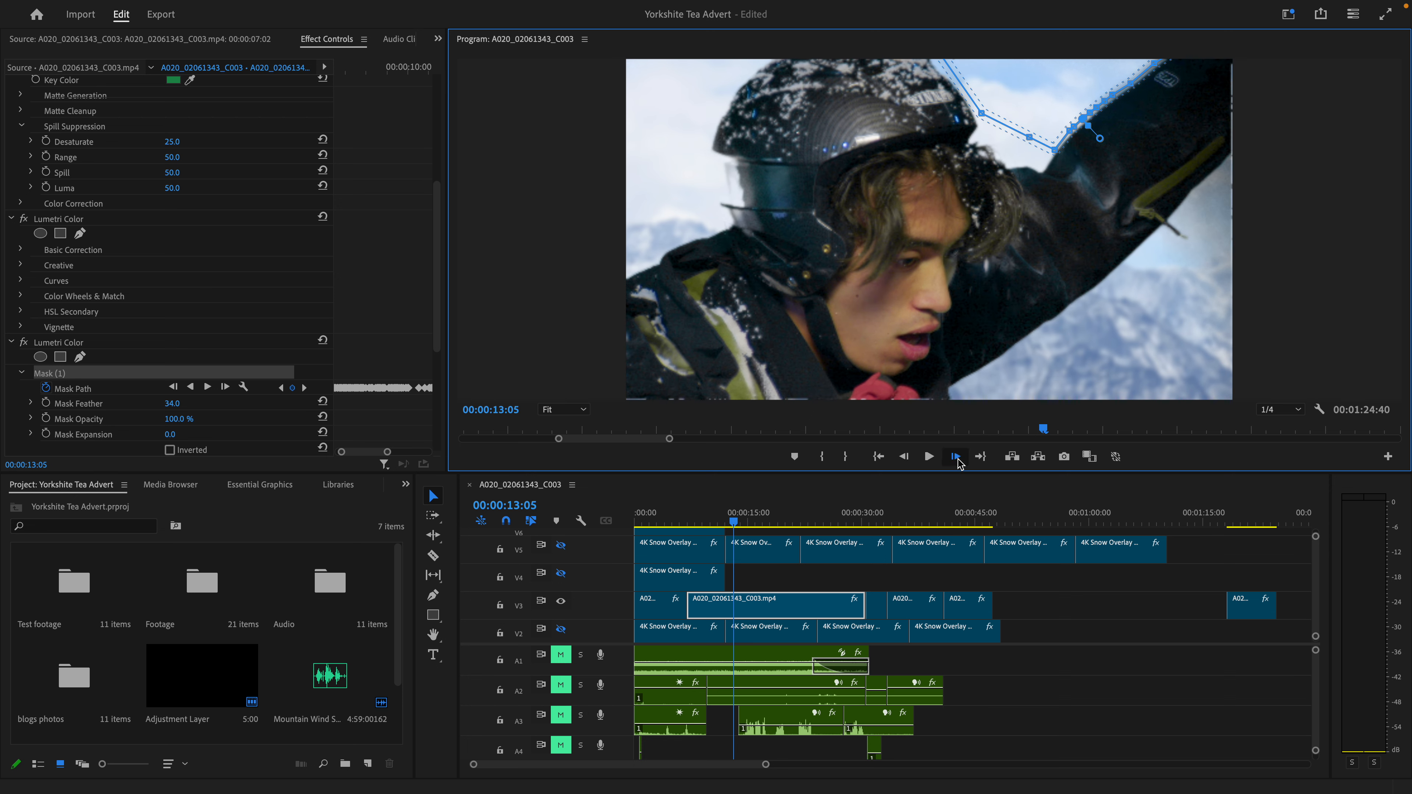
{"action": "left_click", "coordinate": [955, 456]}
{"action": "left_click", "coordinate": [956, 456]}
{"action": "left_click", "coordinate": [955, 456]}
{"action": "double_click", "coordinate": [955, 456]}
{"action": "left_click", "coordinate": [955, 456]}
{"action": "double_click", "coordinate": [955, 456]}
{"action": "left_click", "coordinate": [955, 456]}
{"action": "double_click", "coordinate": [955, 456]}
{"action": "left_click", "coordinate": [955, 456]}
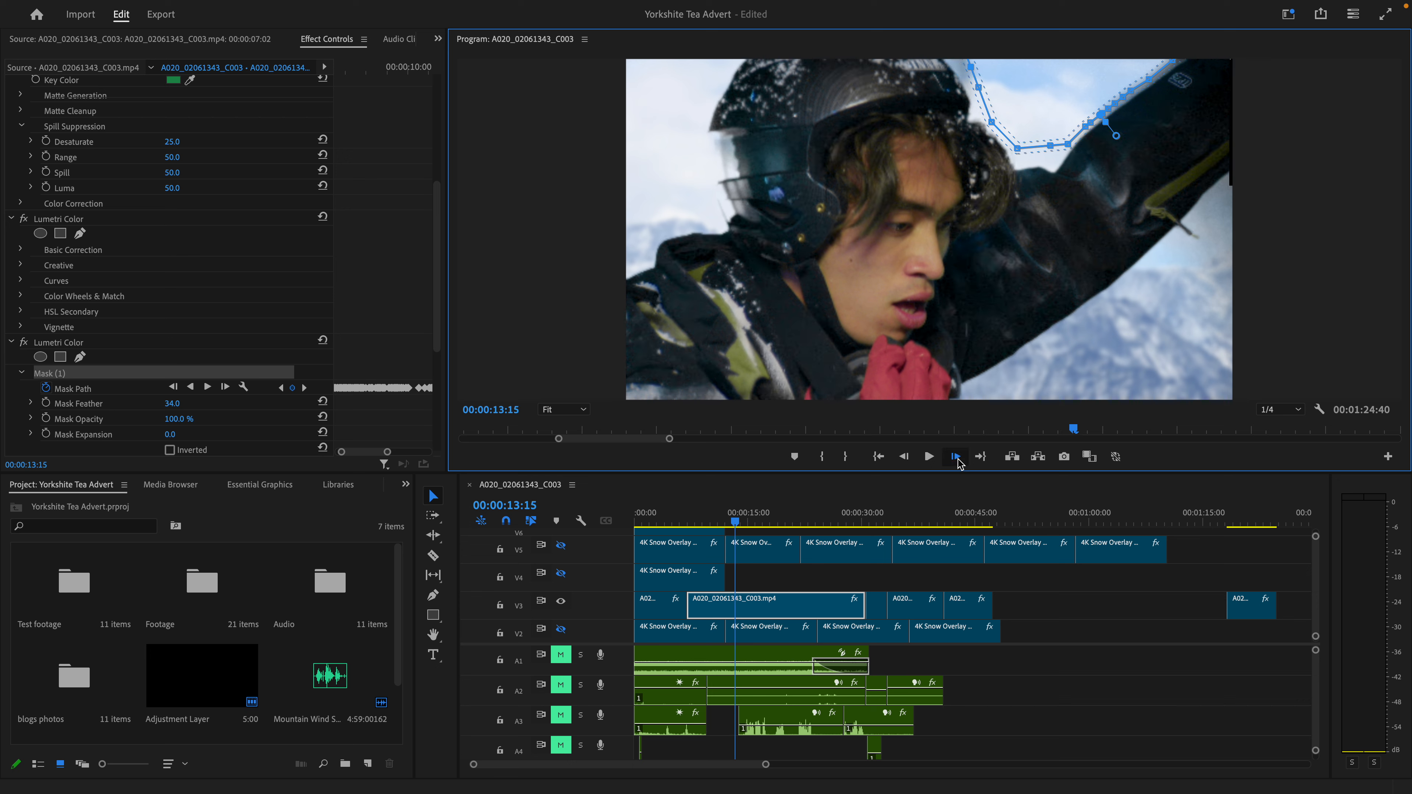
{"action": "double_click", "coordinate": [955, 456]}
{"action": "double_click", "coordinate": [956, 456]}
{"action": "left_click", "coordinate": [955, 456]}
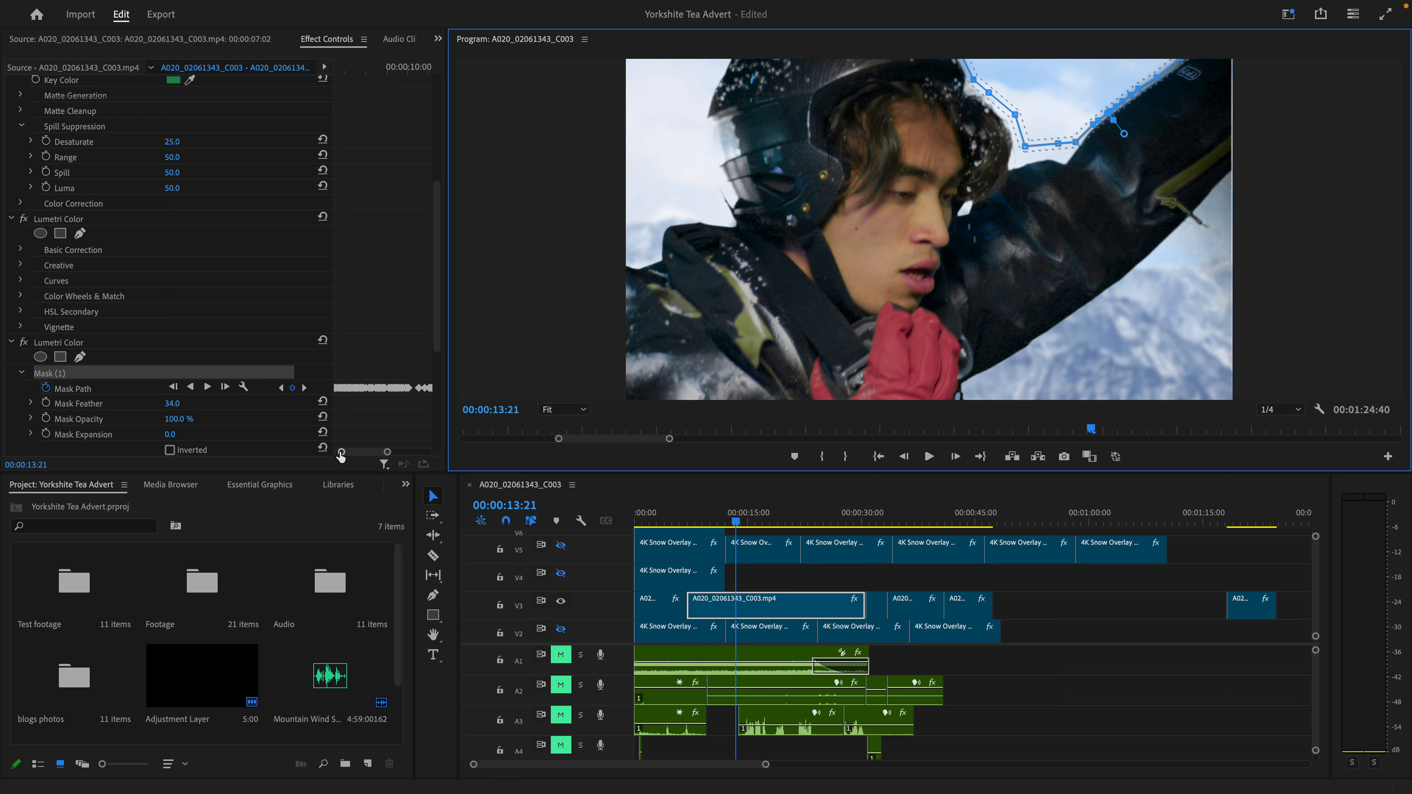
{"action": "left_click_drag", "start_coordinate": [340, 456], "coordinate": [349, 455]}
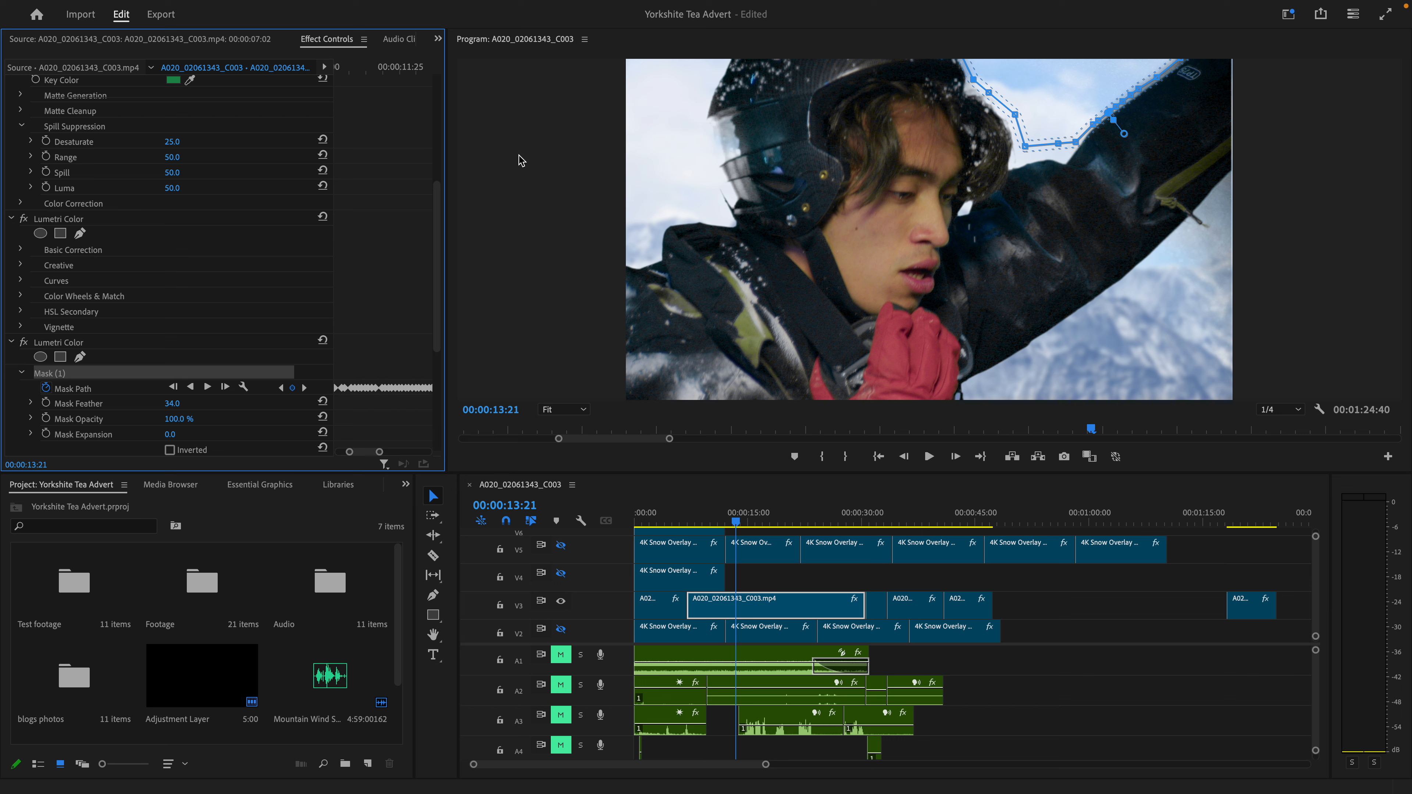
- Review the second V3 clip with its mask outline up to 00:00:27:17, and again without the outline from 00:00:15:45
{"action": "left_click", "coordinate": [754, 521]}
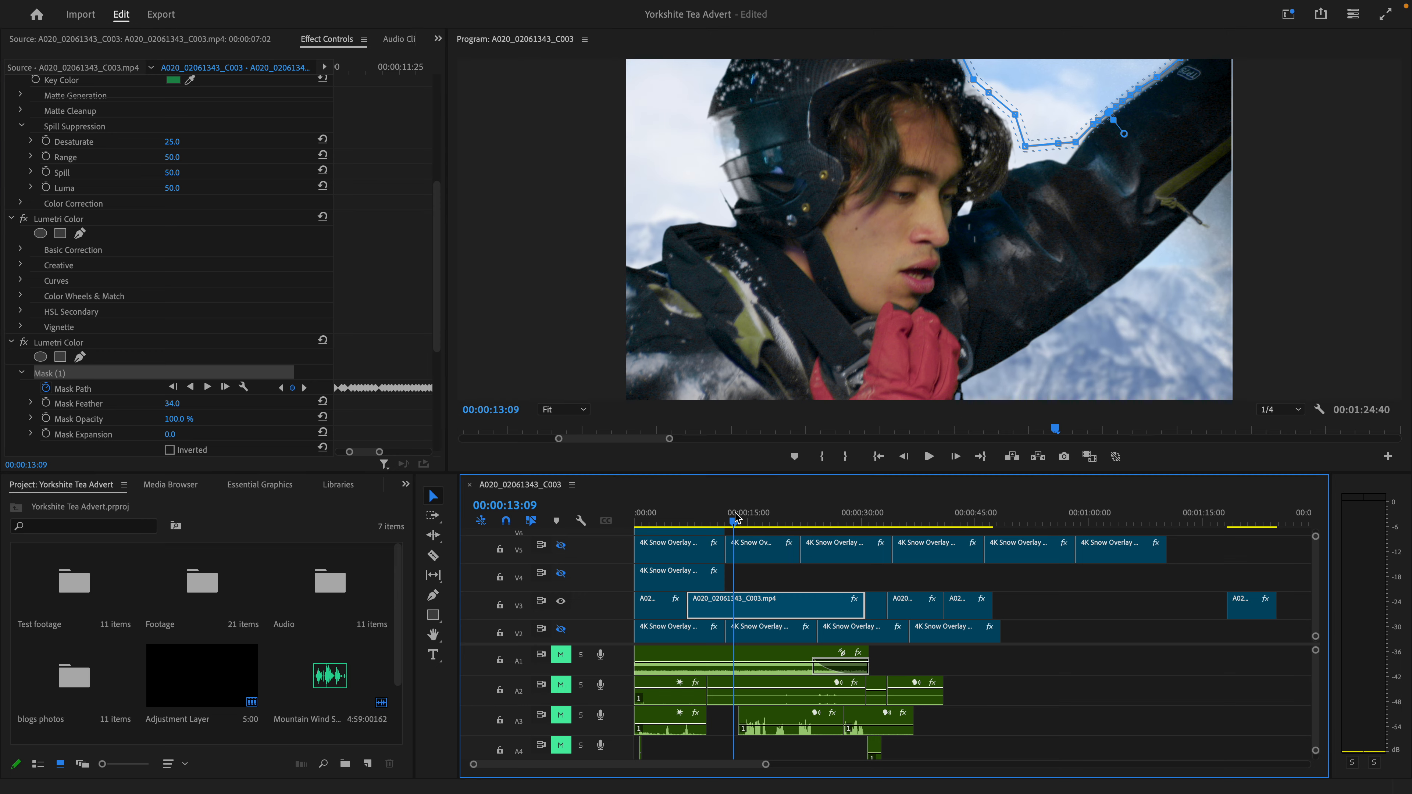
{"action": "left_click_drag", "start_coordinate": [764, 523], "coordinate": [845, 529]}
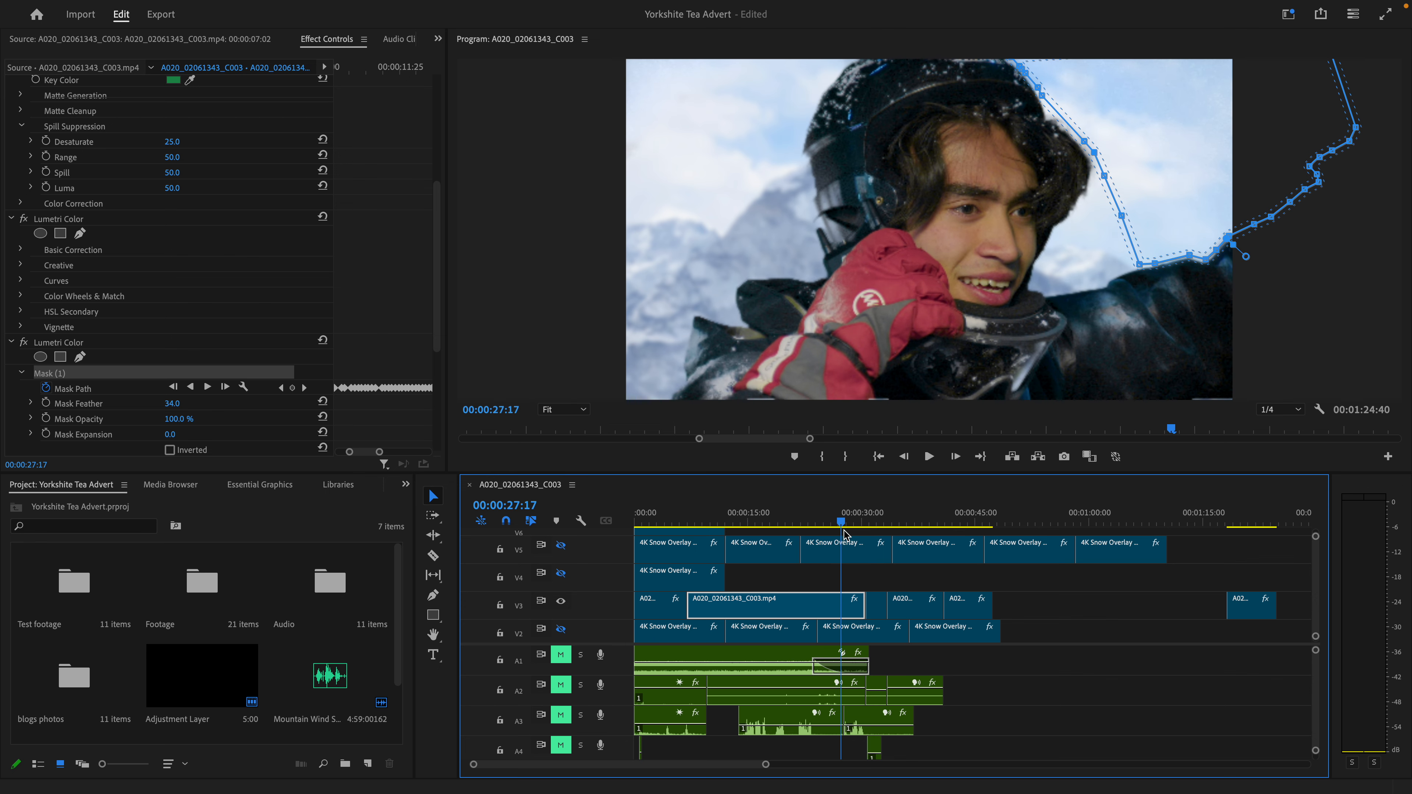
{"action": "left_click", "coordinate": [845, 531]}
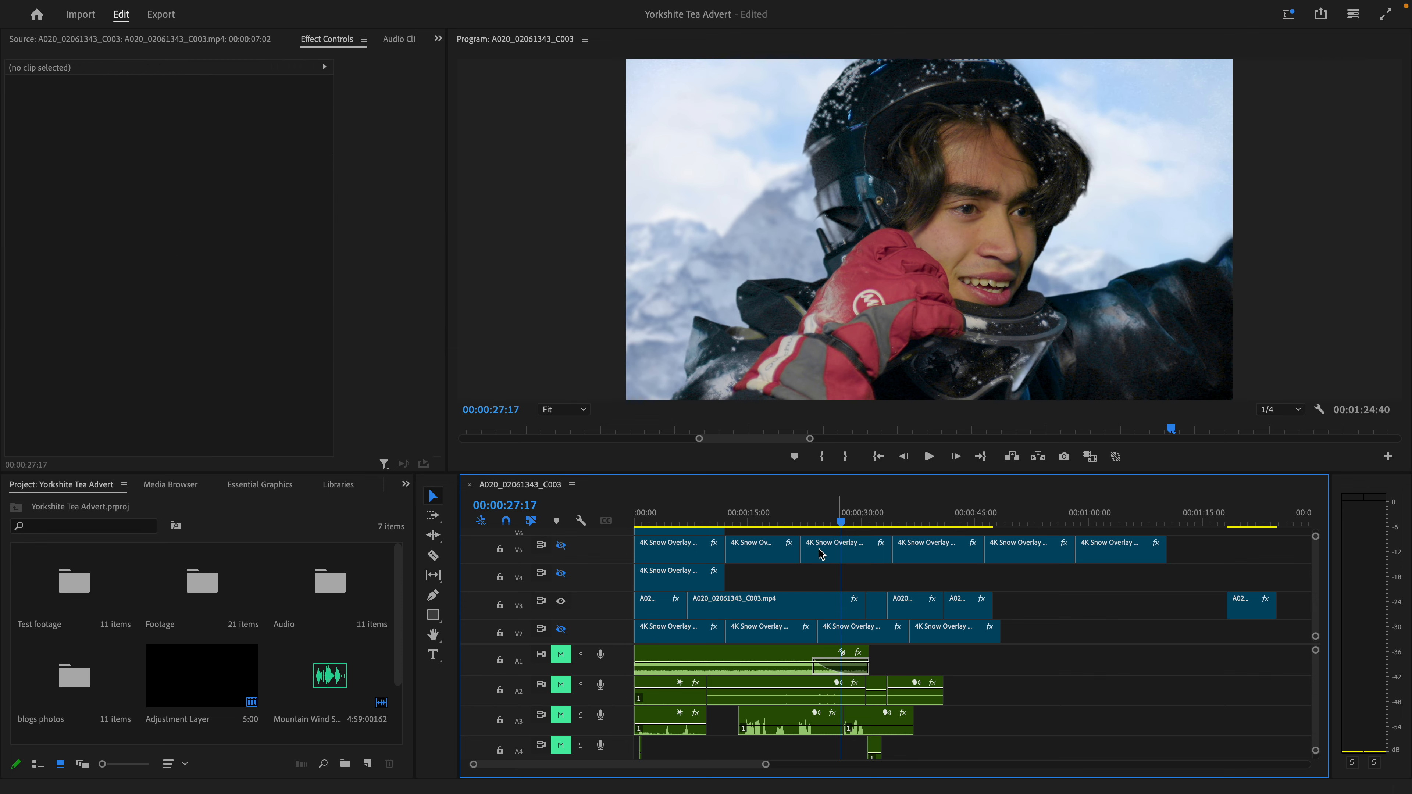
{"action": "left_click", "coordinate": [806, 611]}
{"action": "left_click_drag", "start_coordinate": [827, 529], "coordinate": [758, 513]}
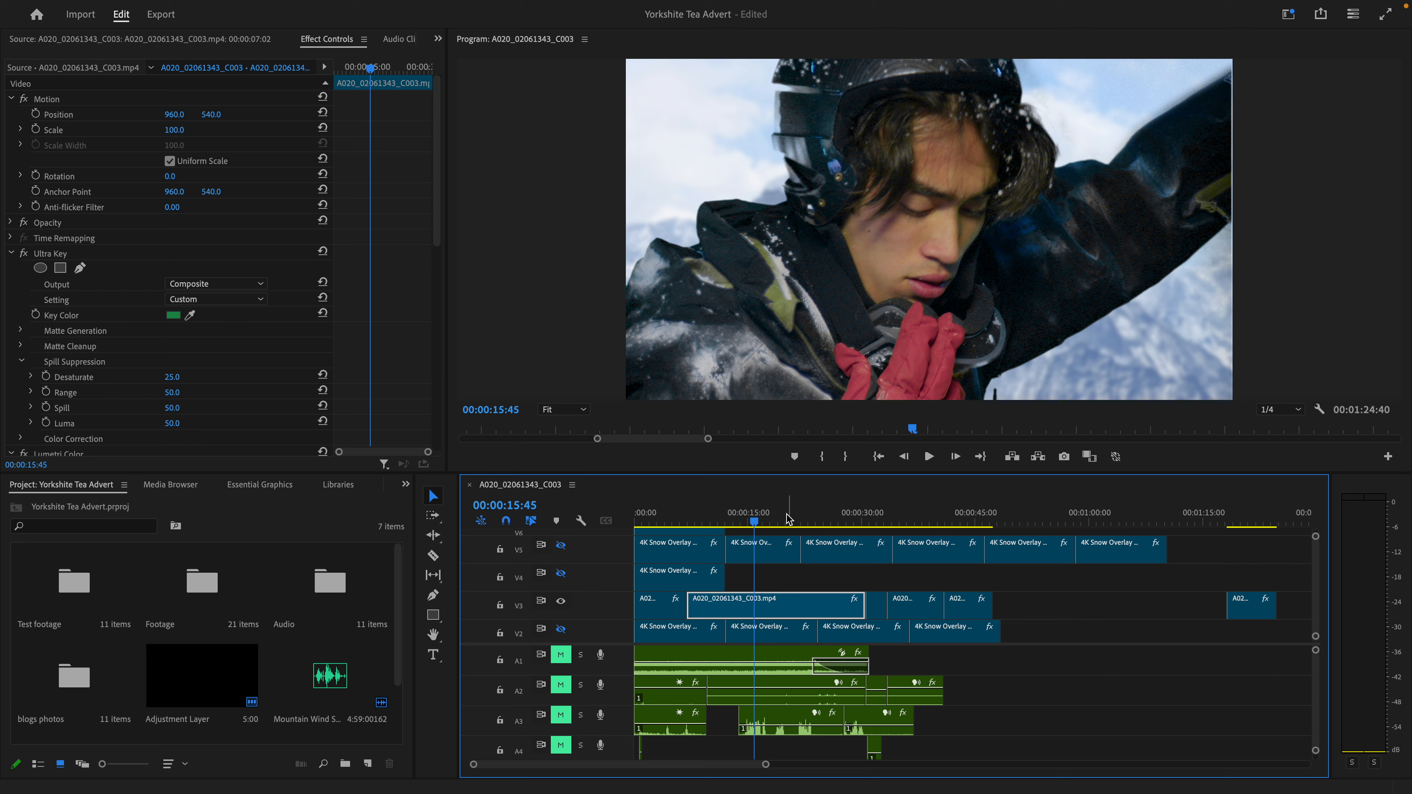
{"action": "left_click", "coordinate": [819, 520]}
{"action": "left_click_drag", "start_coordinate": [820, 517], "coordinate": [877, 534]}
- Select the mug close-up clip on V3 and compare it at 00:00:33:18 with its Ultra Key effect off and back on
{"action": "left_click", "coordinate": [876, 605]}
{"action": "left_click", "coordinate": [887, 518]}
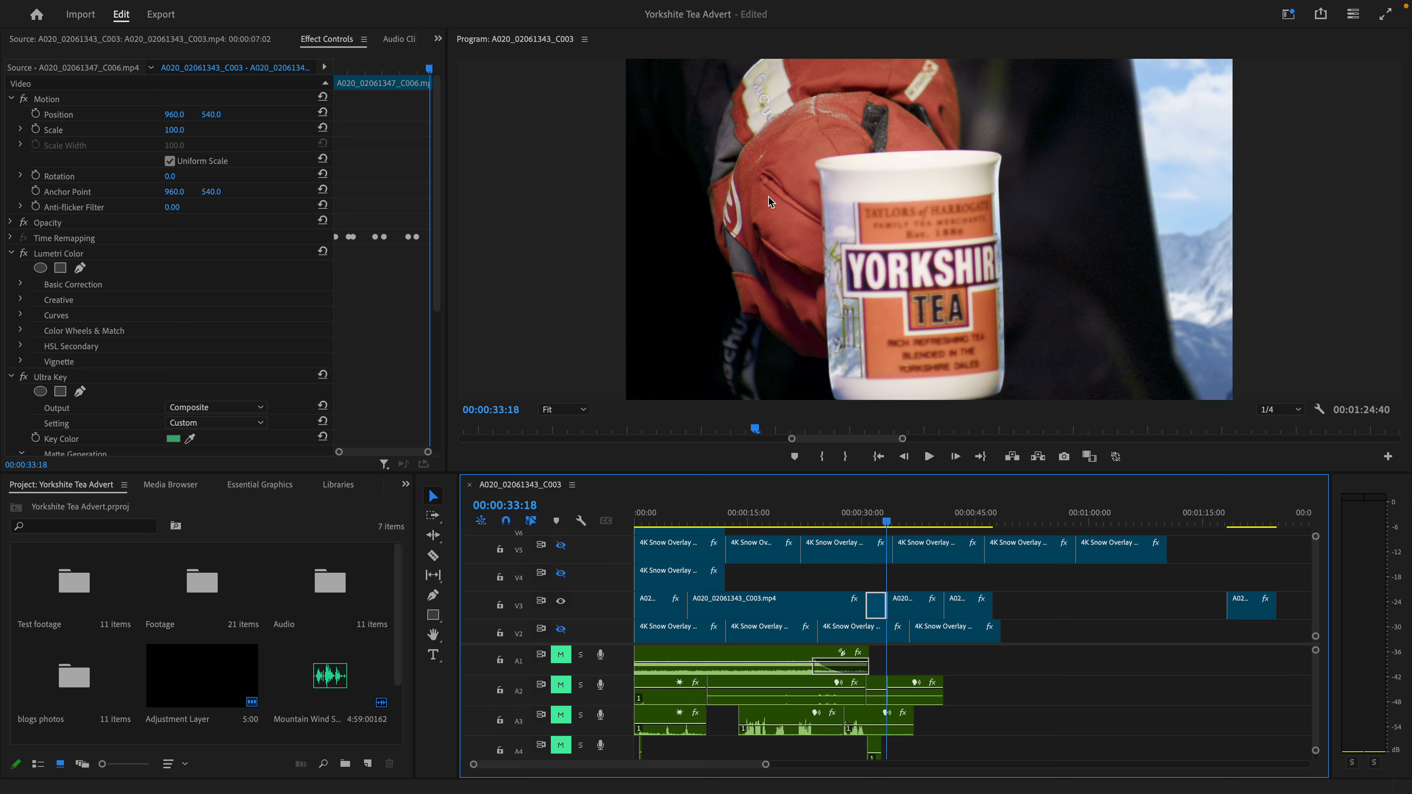
{"action": "scroll", "coordinate": [39, 258], "scroll_direction": "down", "scroll_amount": 4}
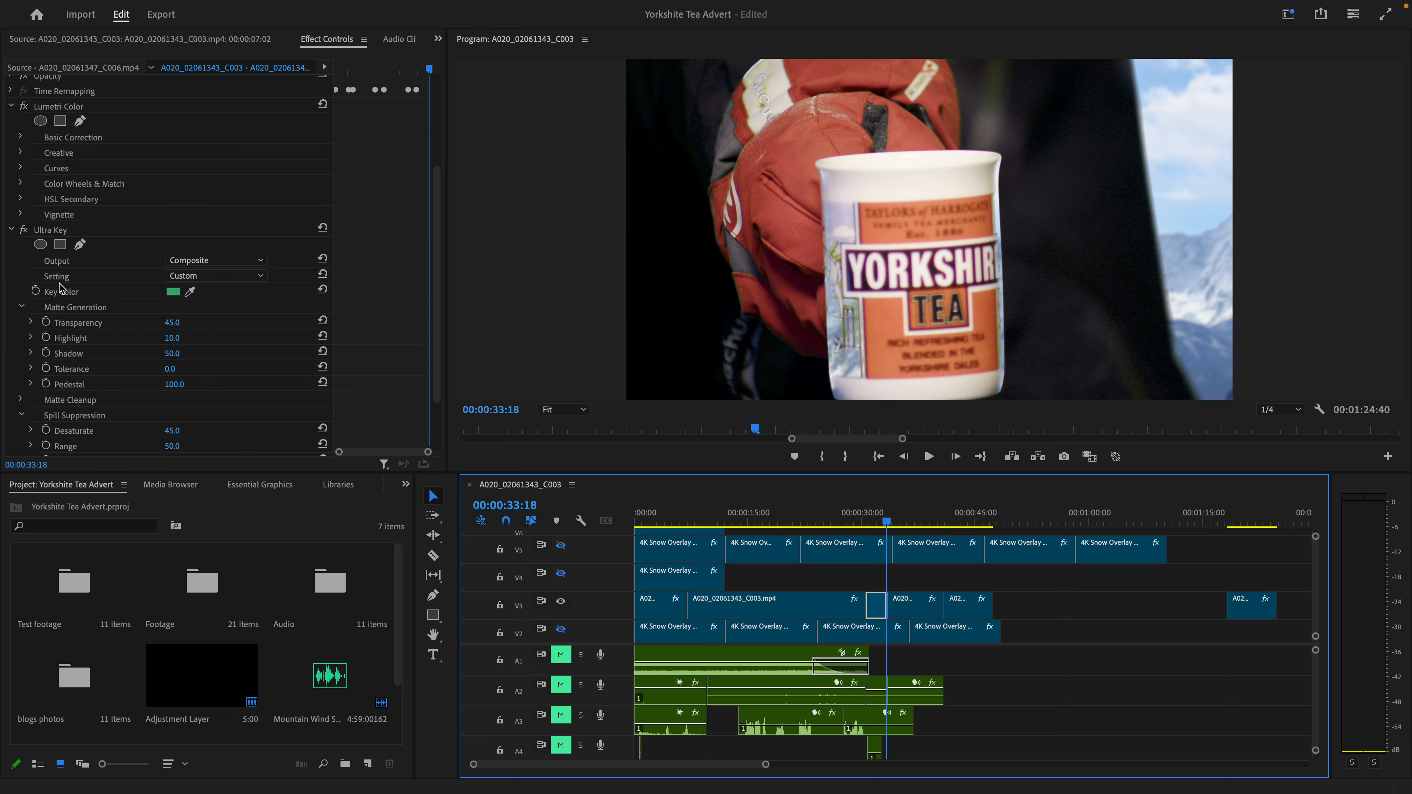
{"action": "left_click", "coordinate": [24, 156]}
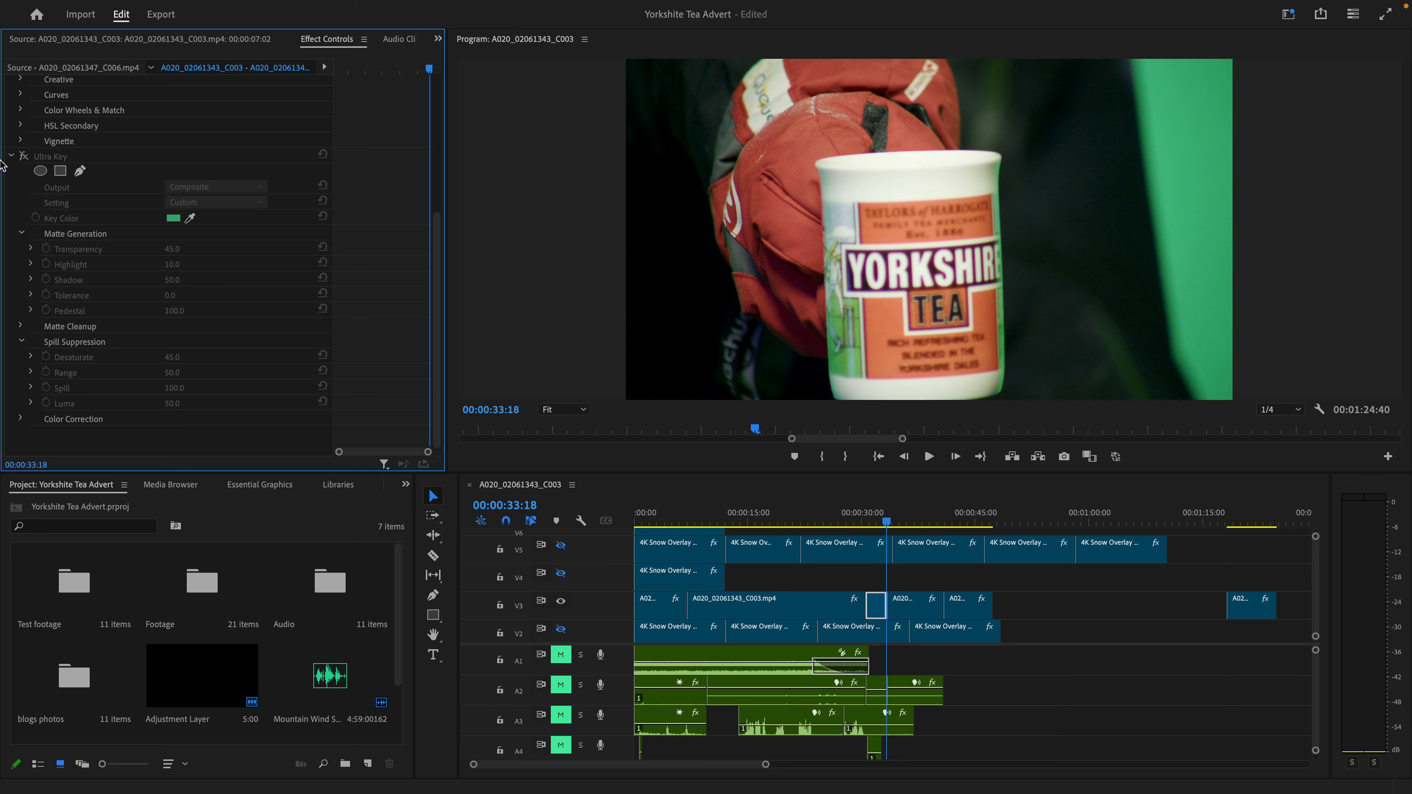
{"action": "left_click", "coordinate": [23, 157]}
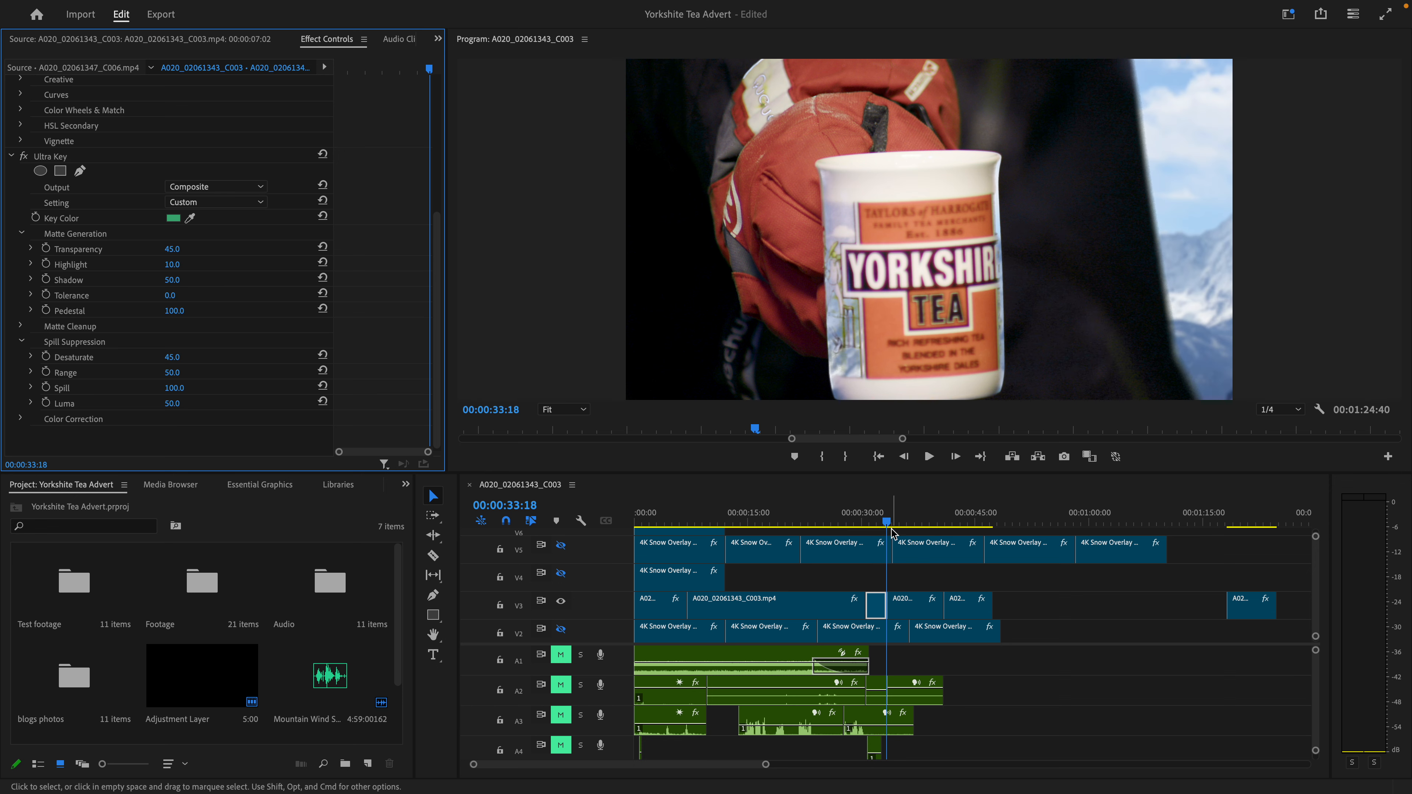
- Review the mug close-up at 00:00:32:24 and the tea box shot at 00:00:42:24
{"action": "left_click_drag", "start_coordinate": [892, 522], "coordinate": [880, 520]}
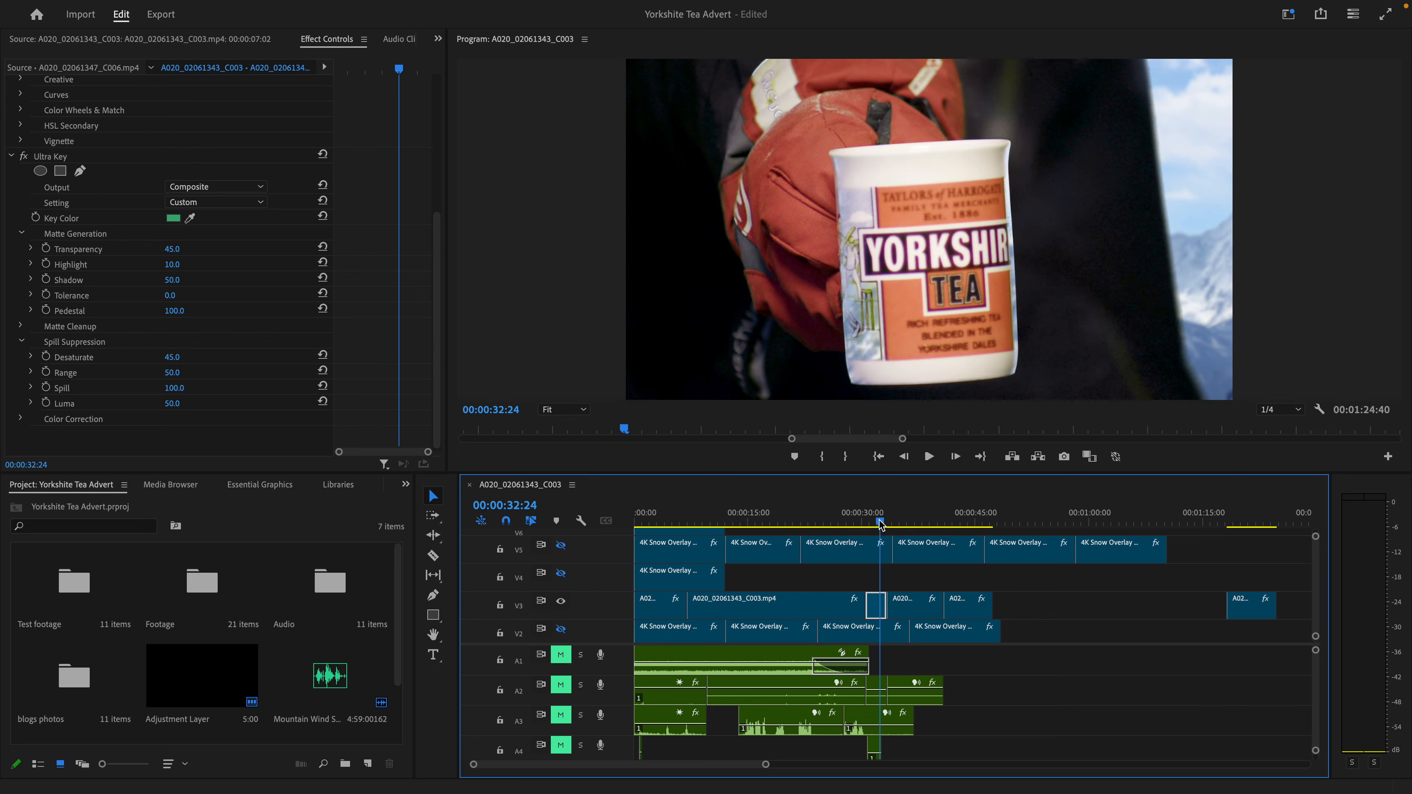
{"action": "left_click_drag", "start_coordinate": [883, 525], "coordinate": [956, 522]}
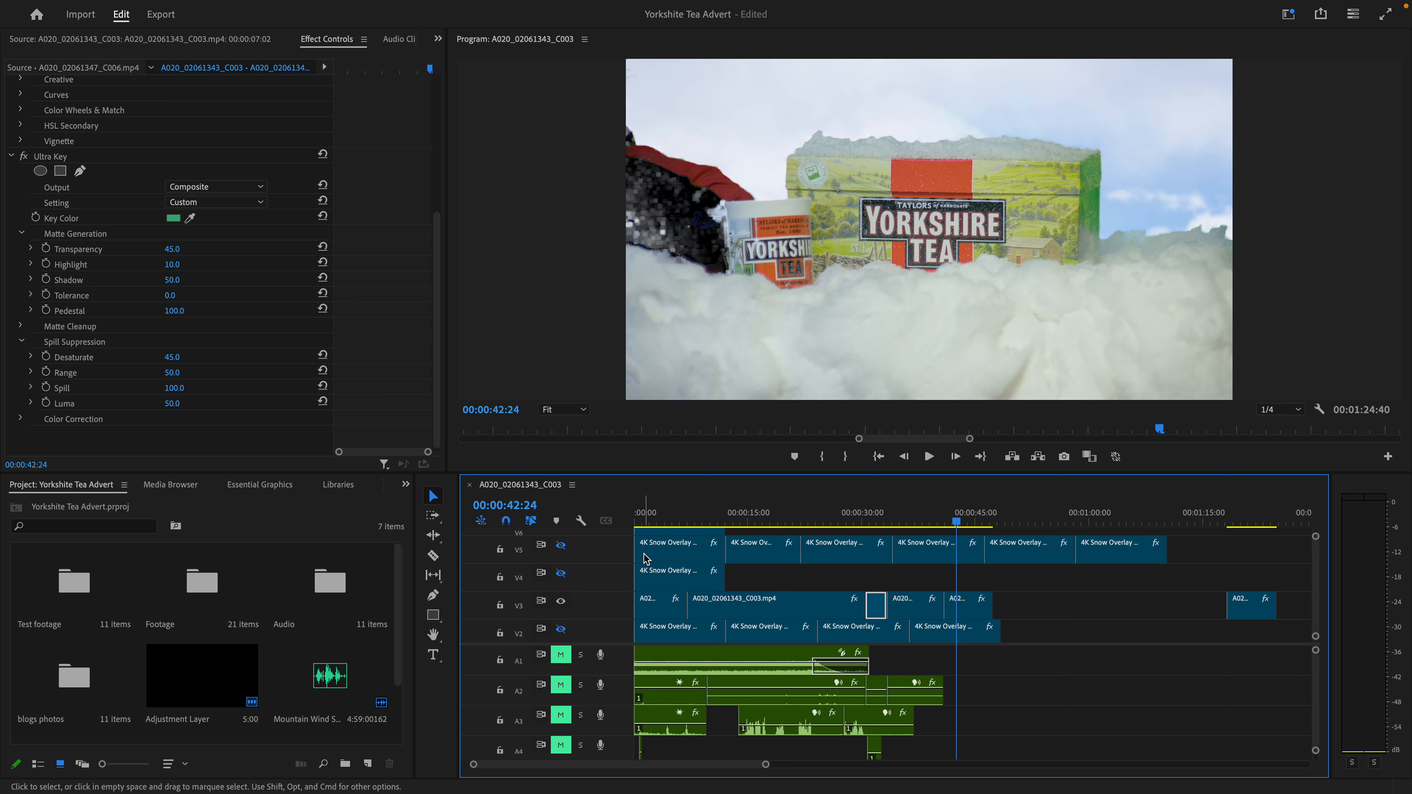
{"action": "scroll", "coordinate": [646, 567], "scroll_direction": "down", "scroll_amount": 3}
{"action": "scroll", "coordinate": [766, 557], "scroll_direction": "up", "scroll_amount": 2}
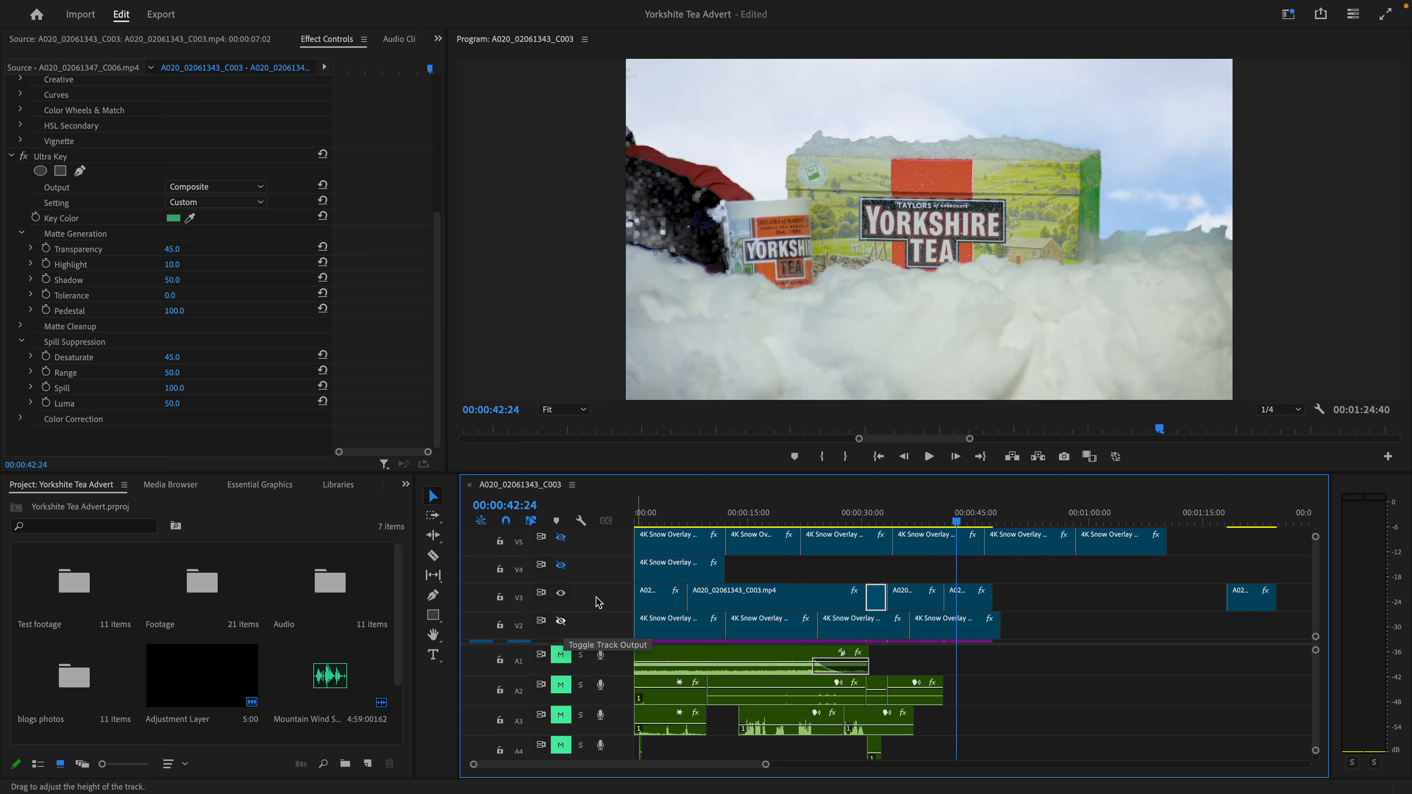
- Select the mountain backgound.jpeg clip on V1 and compare it at 00:00:00:00 with its Gaussian Blur off and back on
{"action": "left_click", "coordinate": [630, 513]}
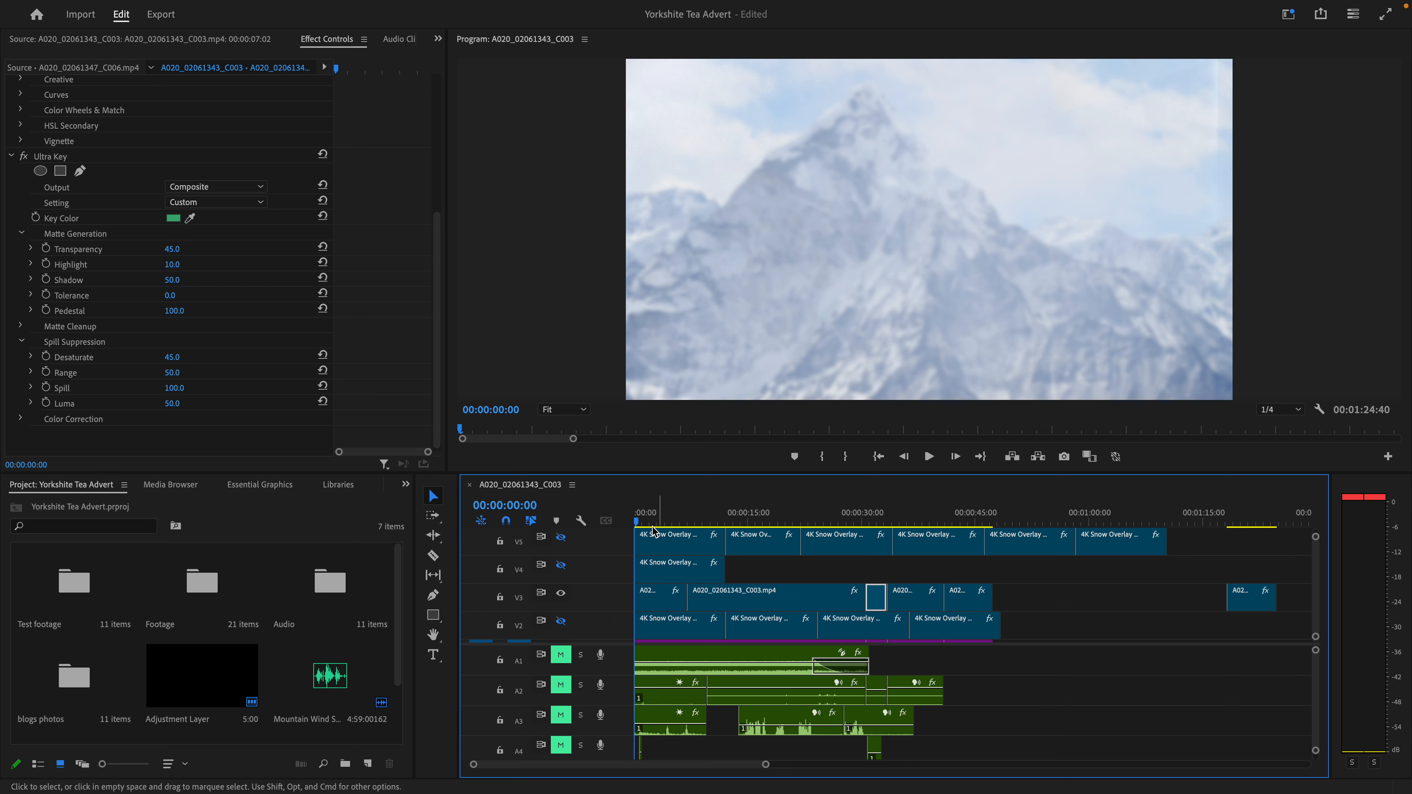
{"action": "left_click_drag", "start_coordinate": [646, 518], "coordinate": [635, 518]}
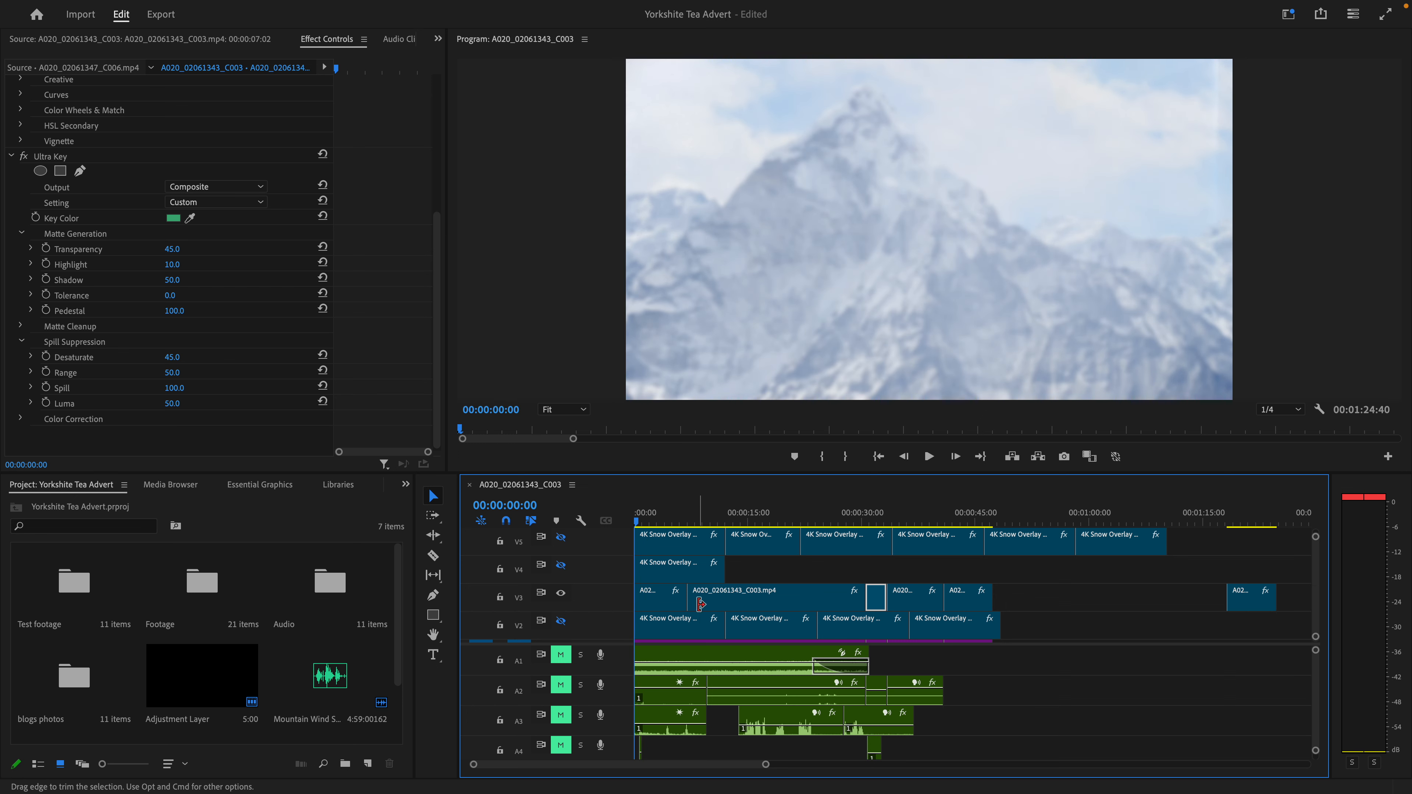
{"action": "scroll", "coordinate": [677, 612], "scroll_direction": "down", "scroll_amount": 1}
{"action": "left_click", "coordinate": [677, 637]}
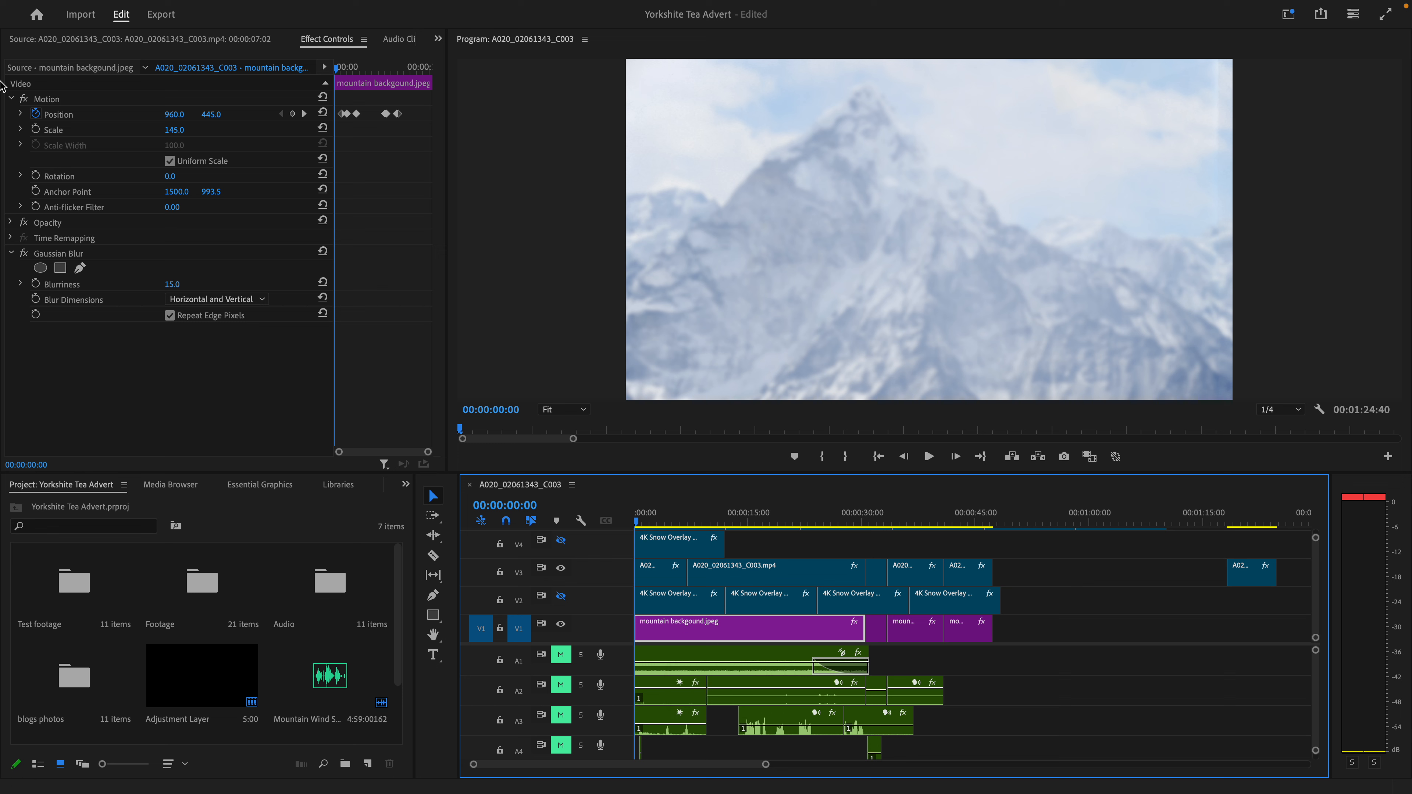
{"action": "left_click", "coordinate": [25, 254]}
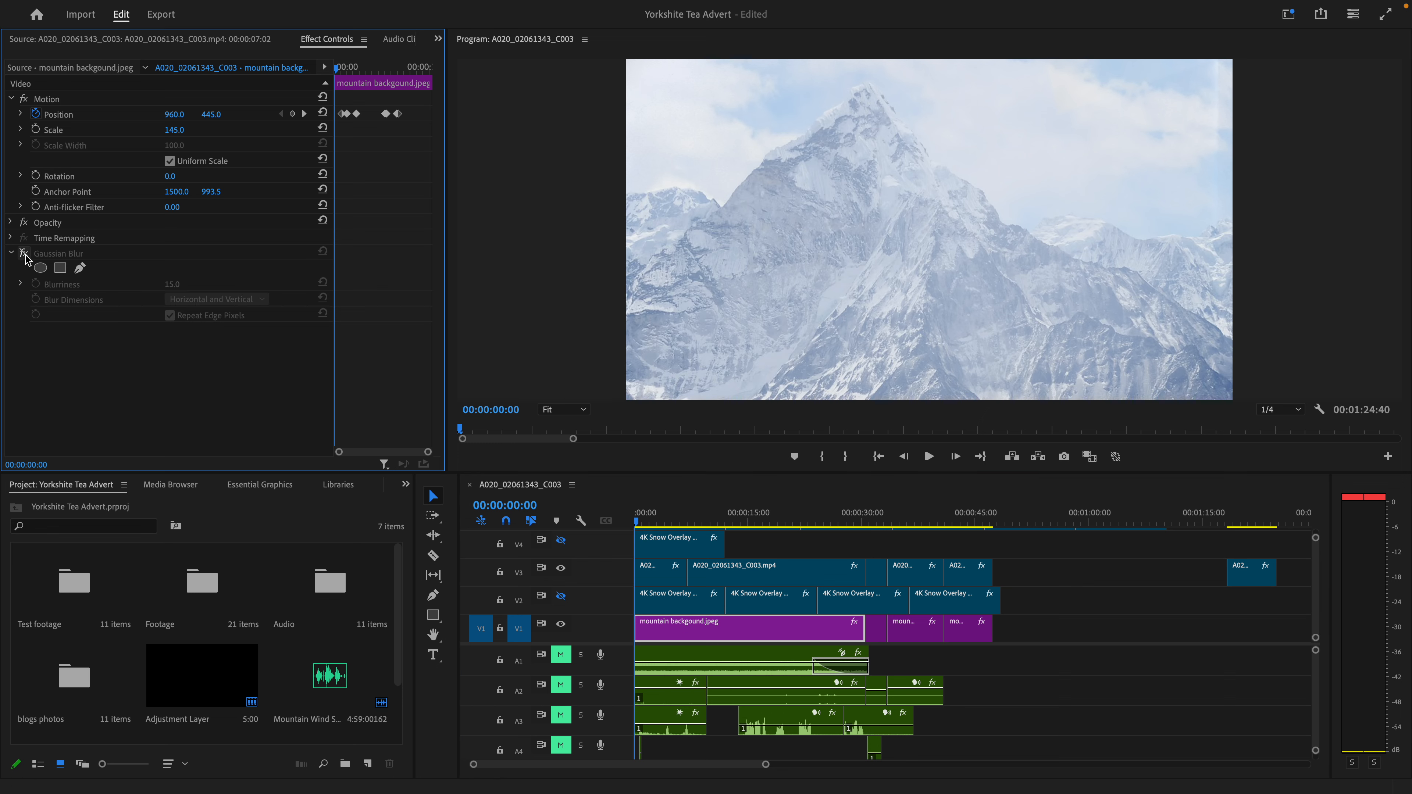
{"action": "left_click", "coordinate": [25, 254]}
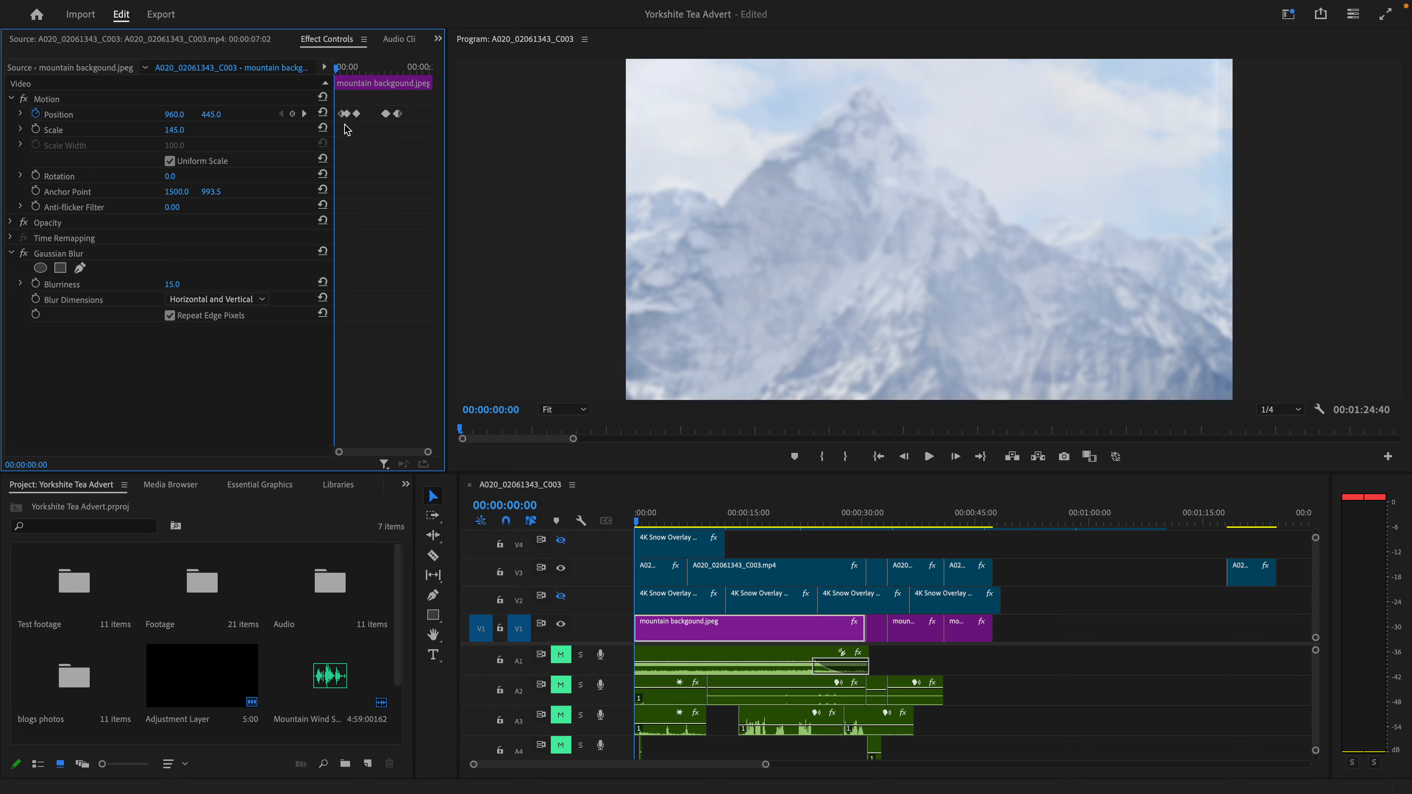
- Play the second V3 clip over the blurred mountain background up to 00:00:21:10 to check how the background moves with the shot
{"action": "left_click_drag", "start_coordinate": [637, 521], "coordinate": [763, 540]}
{"action": "key", "text": "b"}
{"action": "key", "text": "space"}
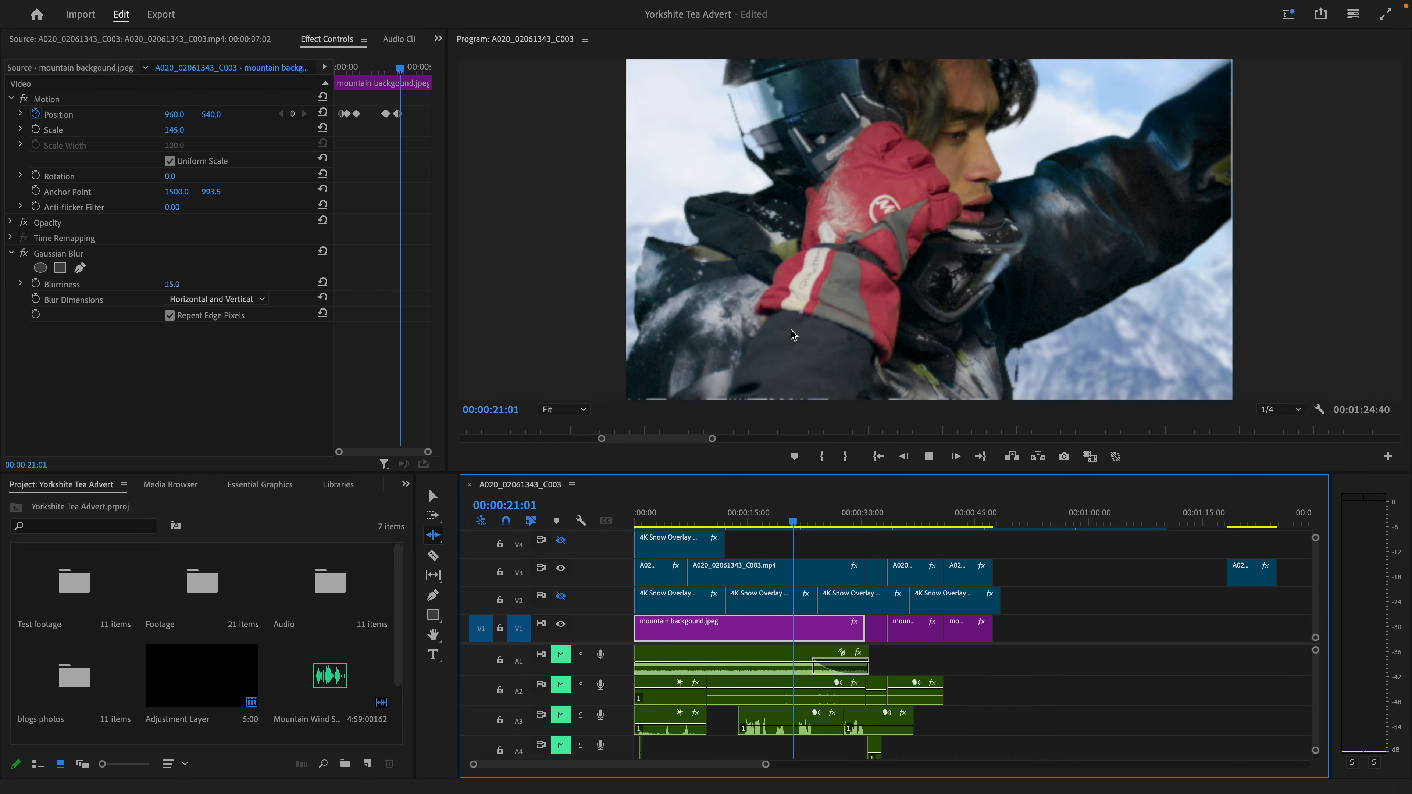
{"action": "key", "text": "space"}
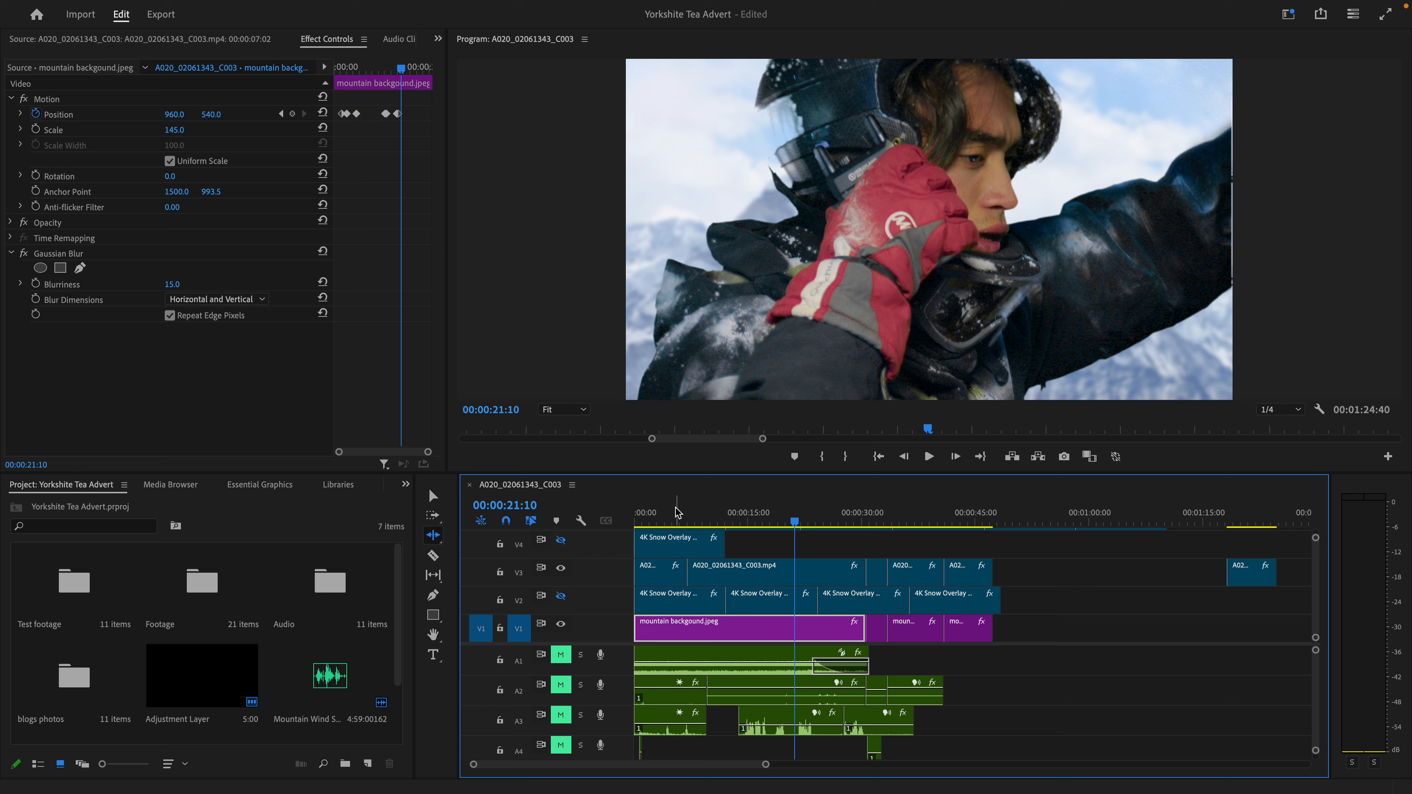
- Go to 00:00:02:41 and select the first 4K Snow Overlay clip on V2
{"action": "left_click_drag", "start_coordinate": [676, 512], "coordinate": [656, 513]}
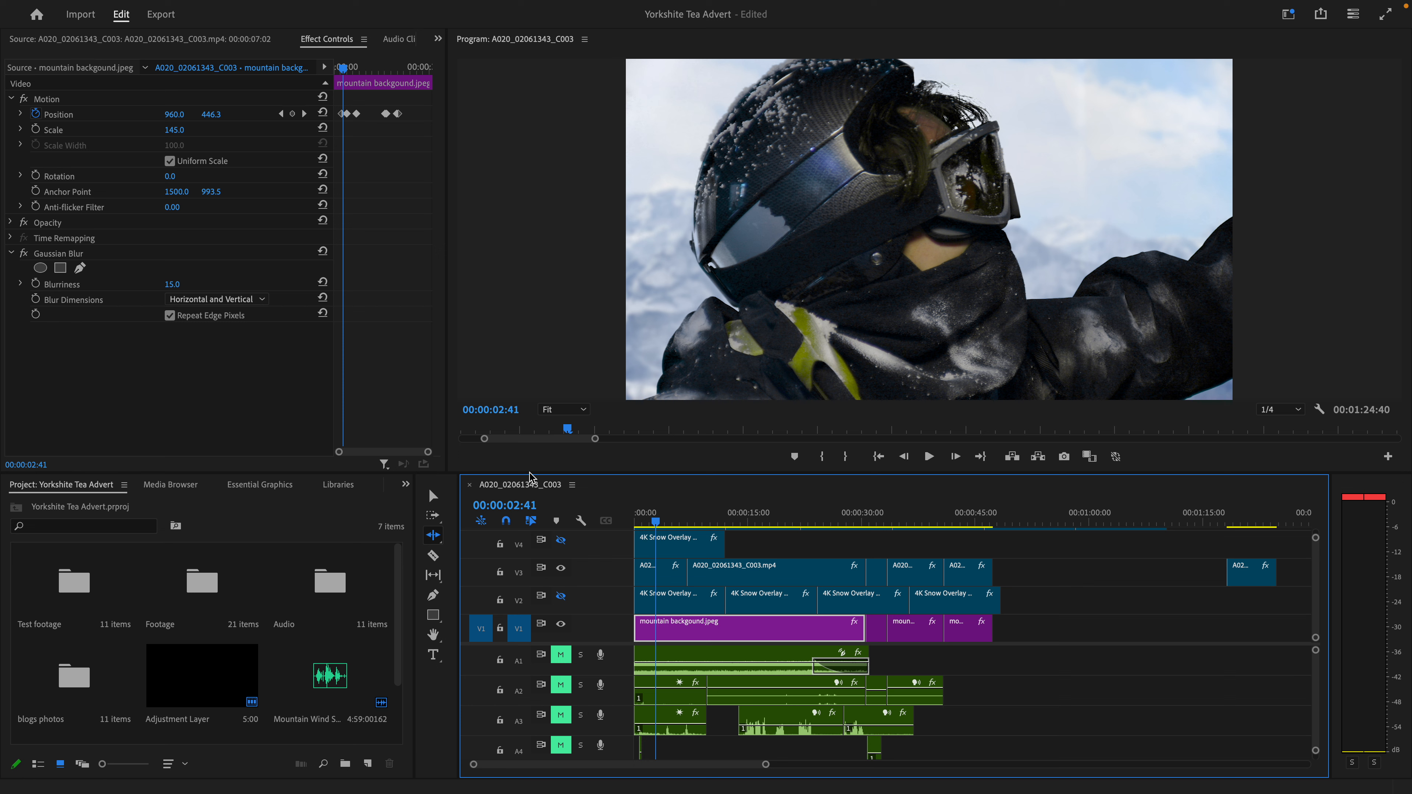
{"action": "left_click", "coordinate": [434, 496]}
{"action": "left_click", "coordinate": [688, 604]}
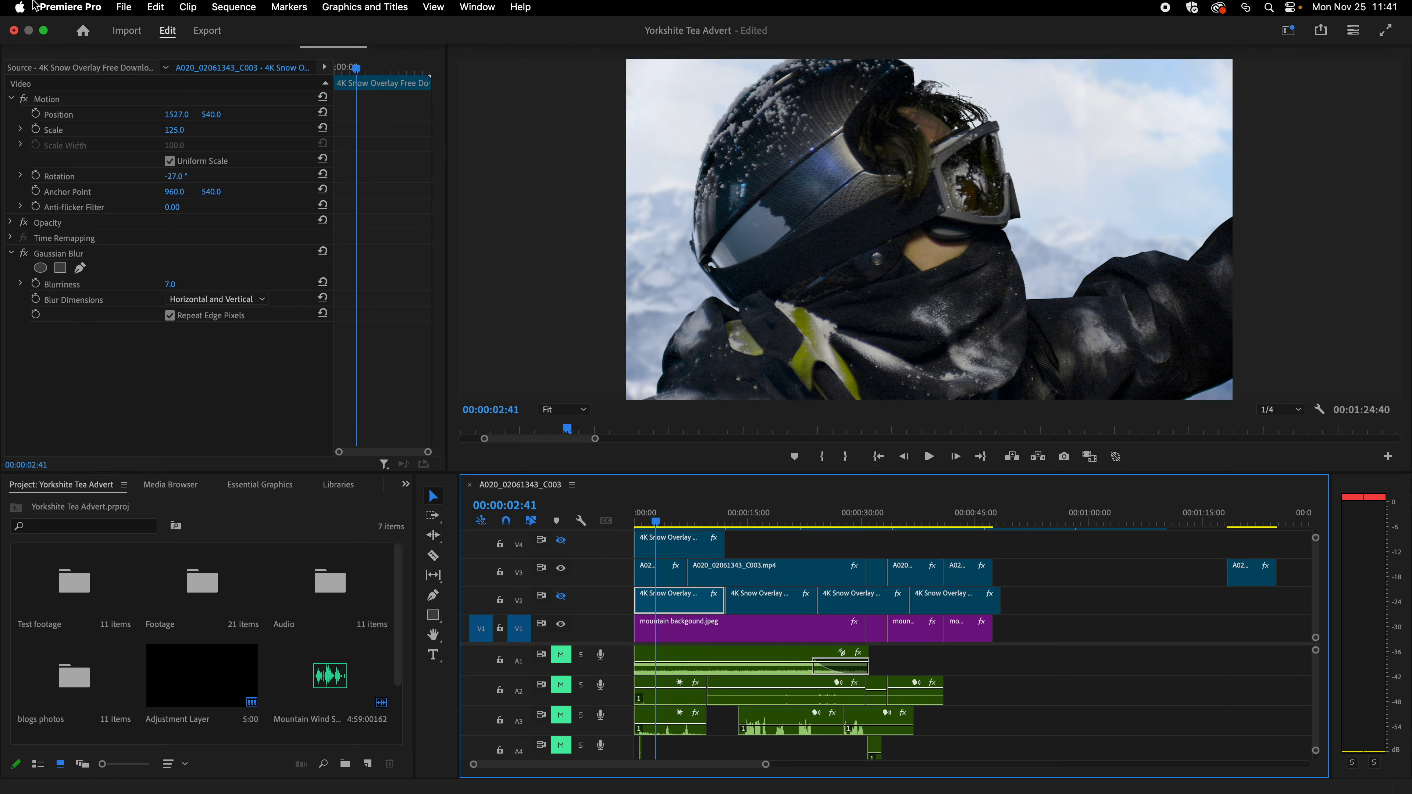
- Open the Footage bin and preview the Free Snow Overlay Blizzard and 4K Snow Overlay source clips
{"action": "scroll", "coordinate": [240, 671], "scroll_direction": "down", "scroll_amount": 3}
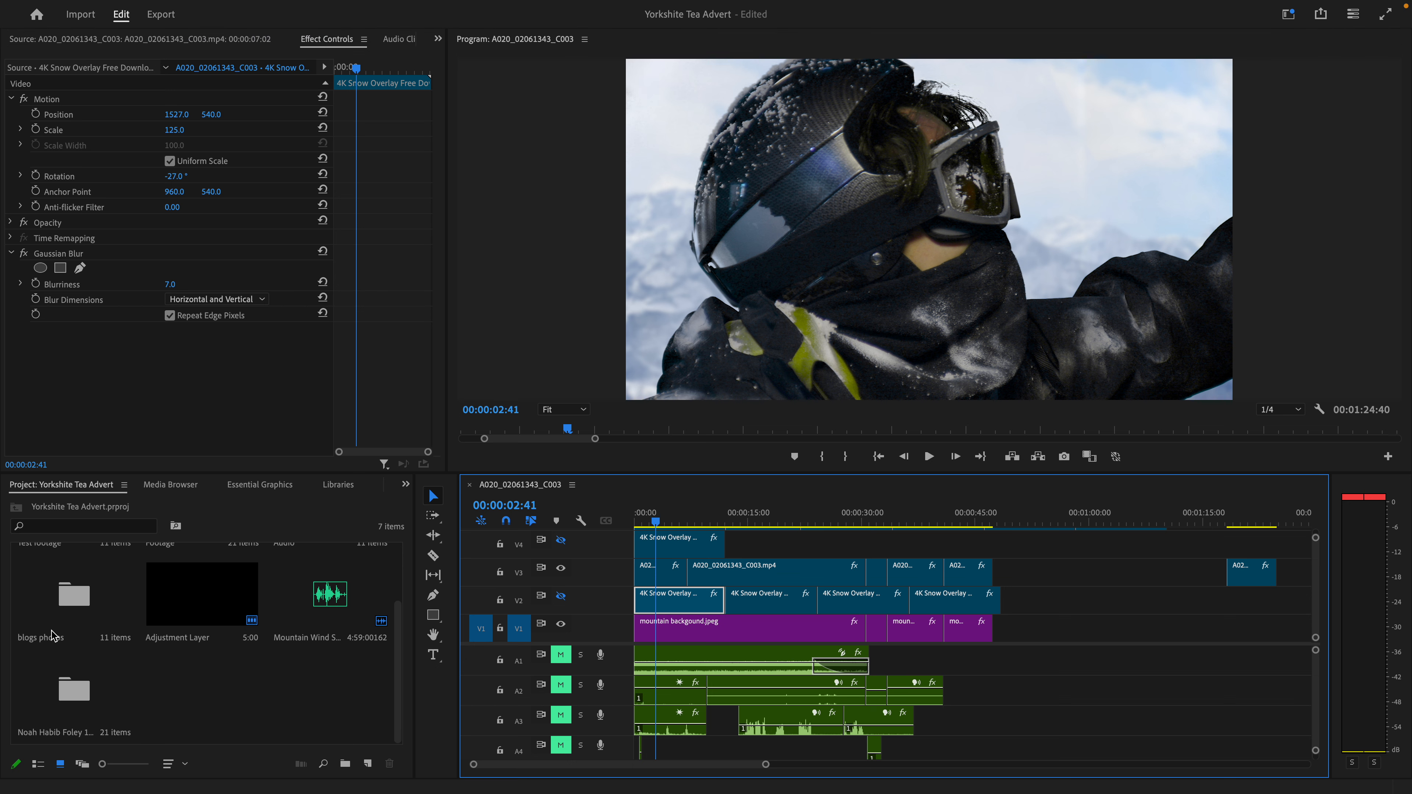
{"action": "scroll", "coordinate": [55, 629], "scroll_direction": "up", "scroll_amount": 3}
{"action": "double_click", "coordinate": [181, 615]}
{"action": "scroll", "coordinate": [222, 645], "scroll_direction": "down", "scroll_amount": 10}
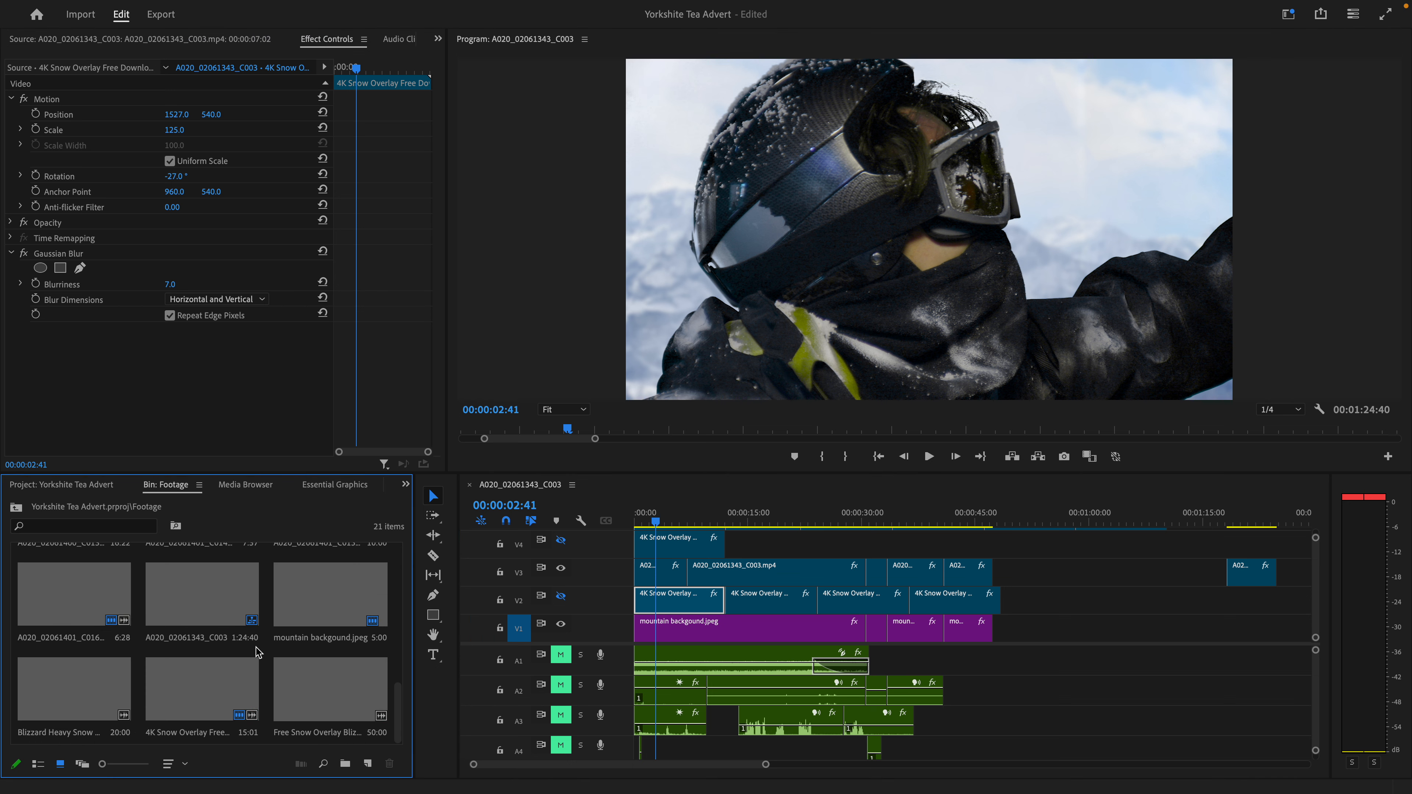
{"action": "double_click", "coordinate": [313, 700]}
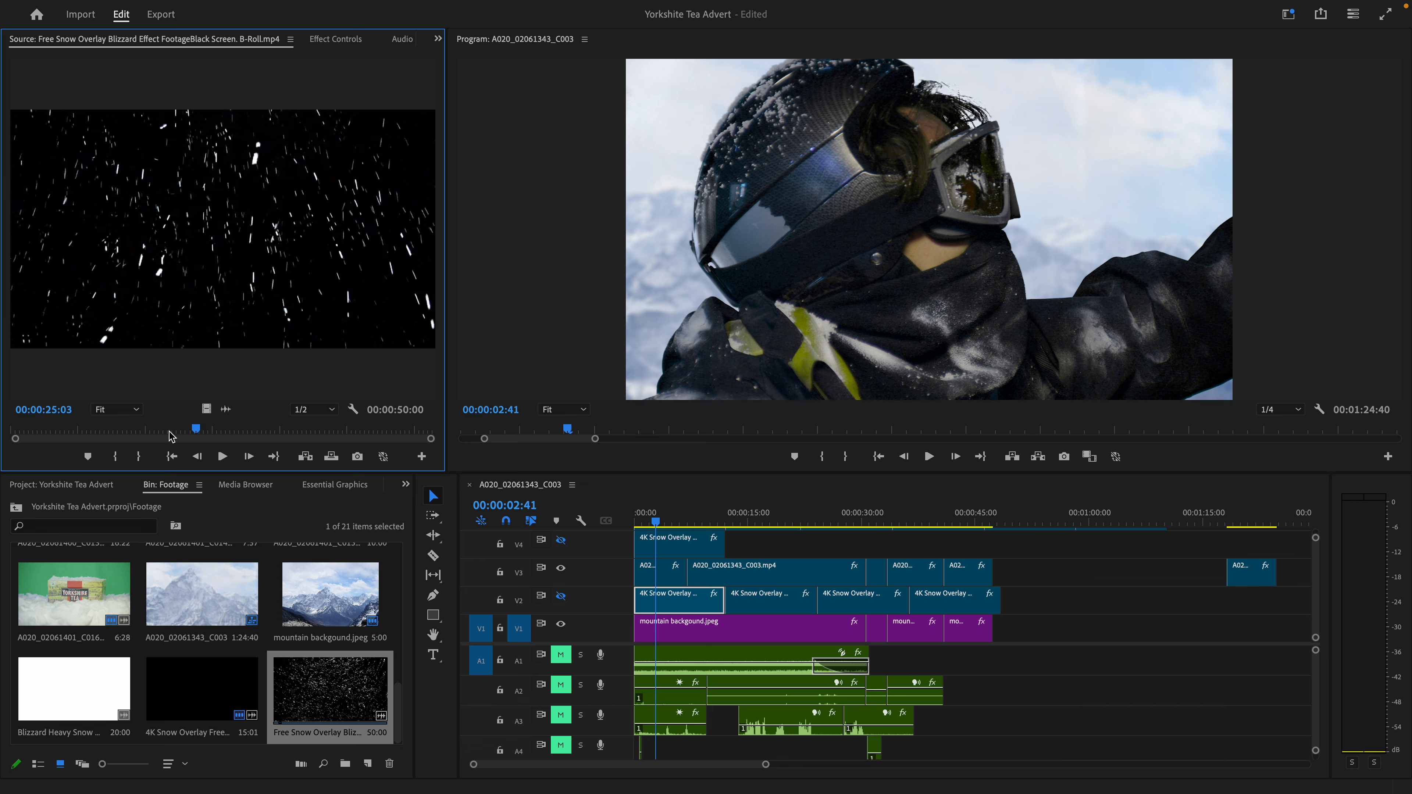
{"action": "double_click", "coordinate": [203, 707]}
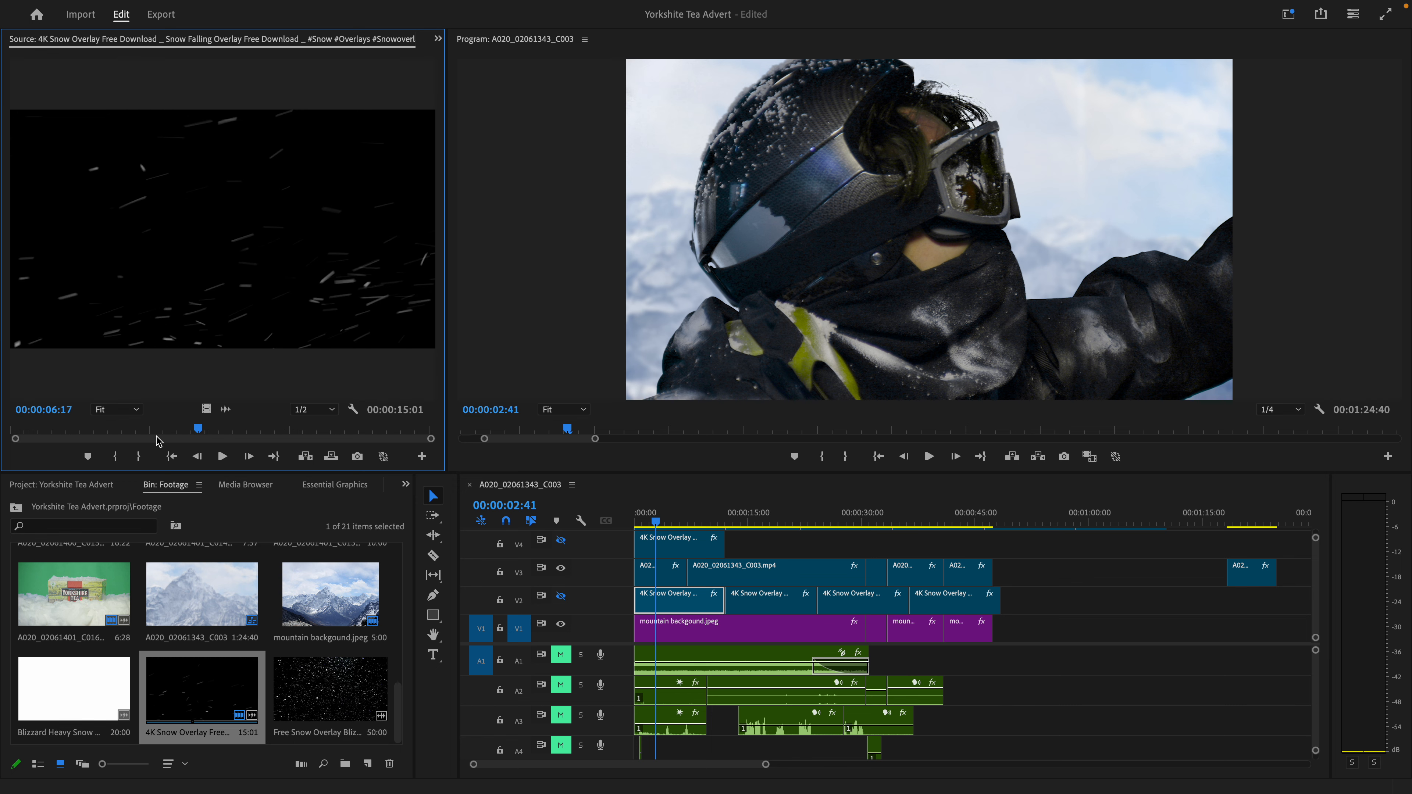
{"action": "key", "text": "space"}
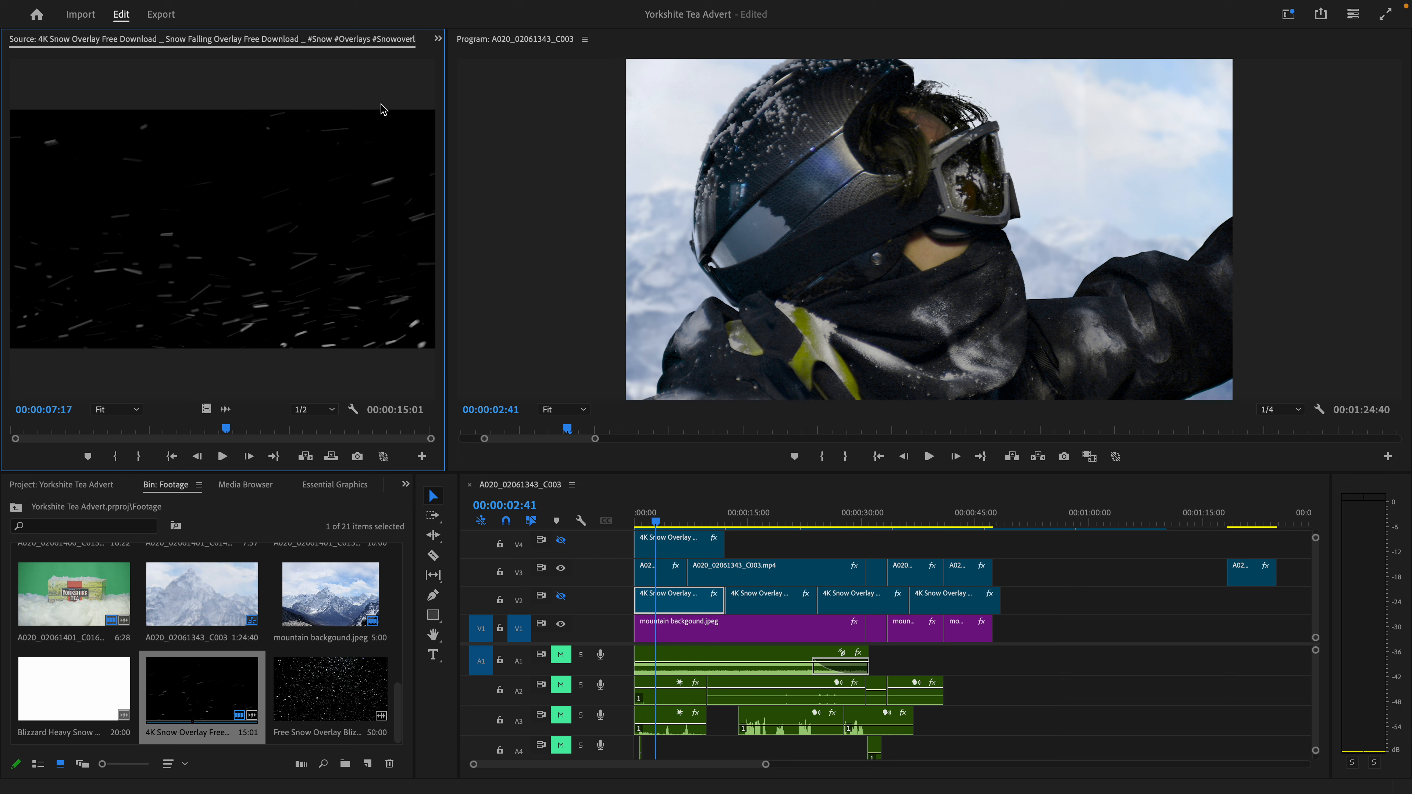
- Return to the effect settings of the first V2 snow overlay clip and examine its Opacity blend mode
{"action": "double_click", "coordinate": [48, 605]}
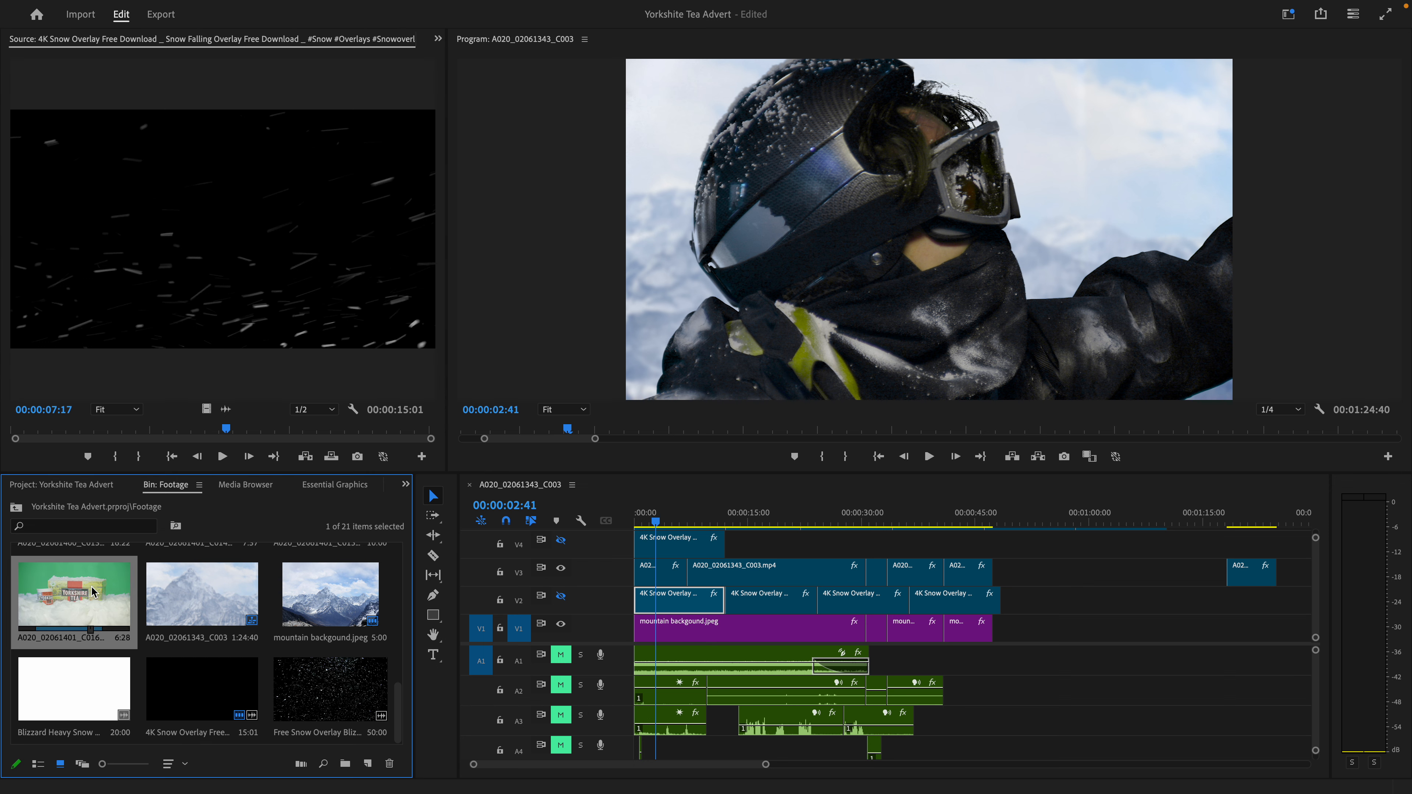
{"action": "left_click", "coordinate": [217, 44]}
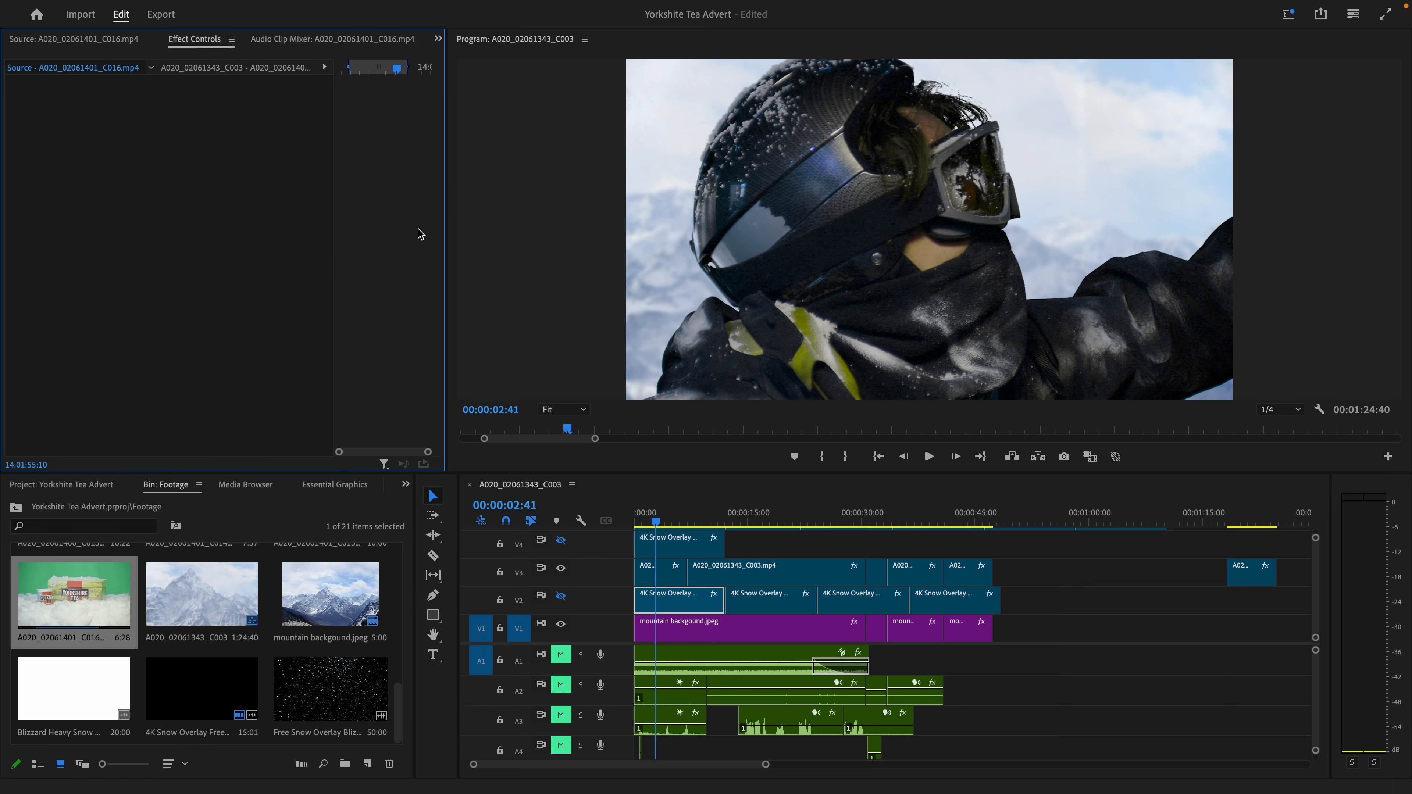
{"action": "left_click", "coordinate": [673, 598]}
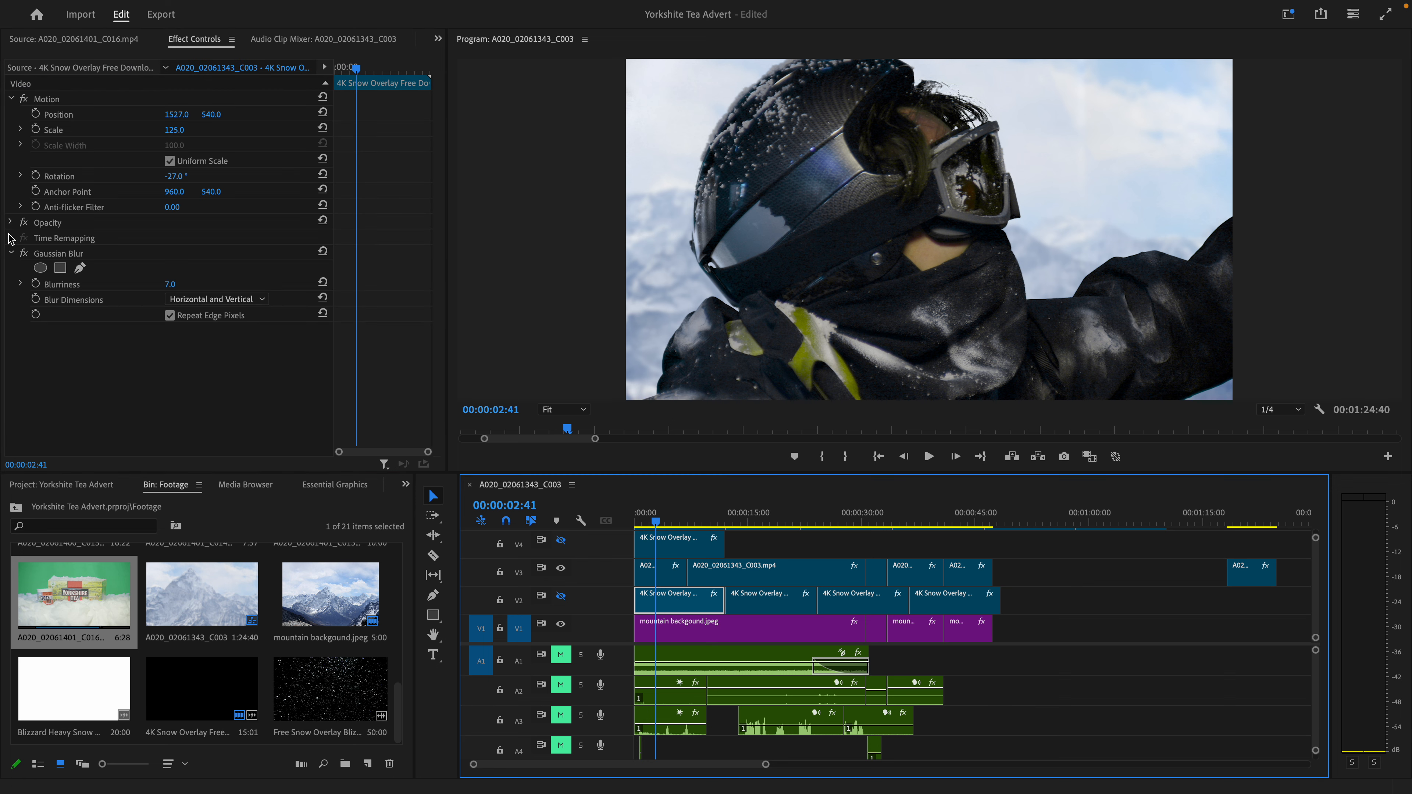
{"action": "left_click", "coordinate": [11, 222]}
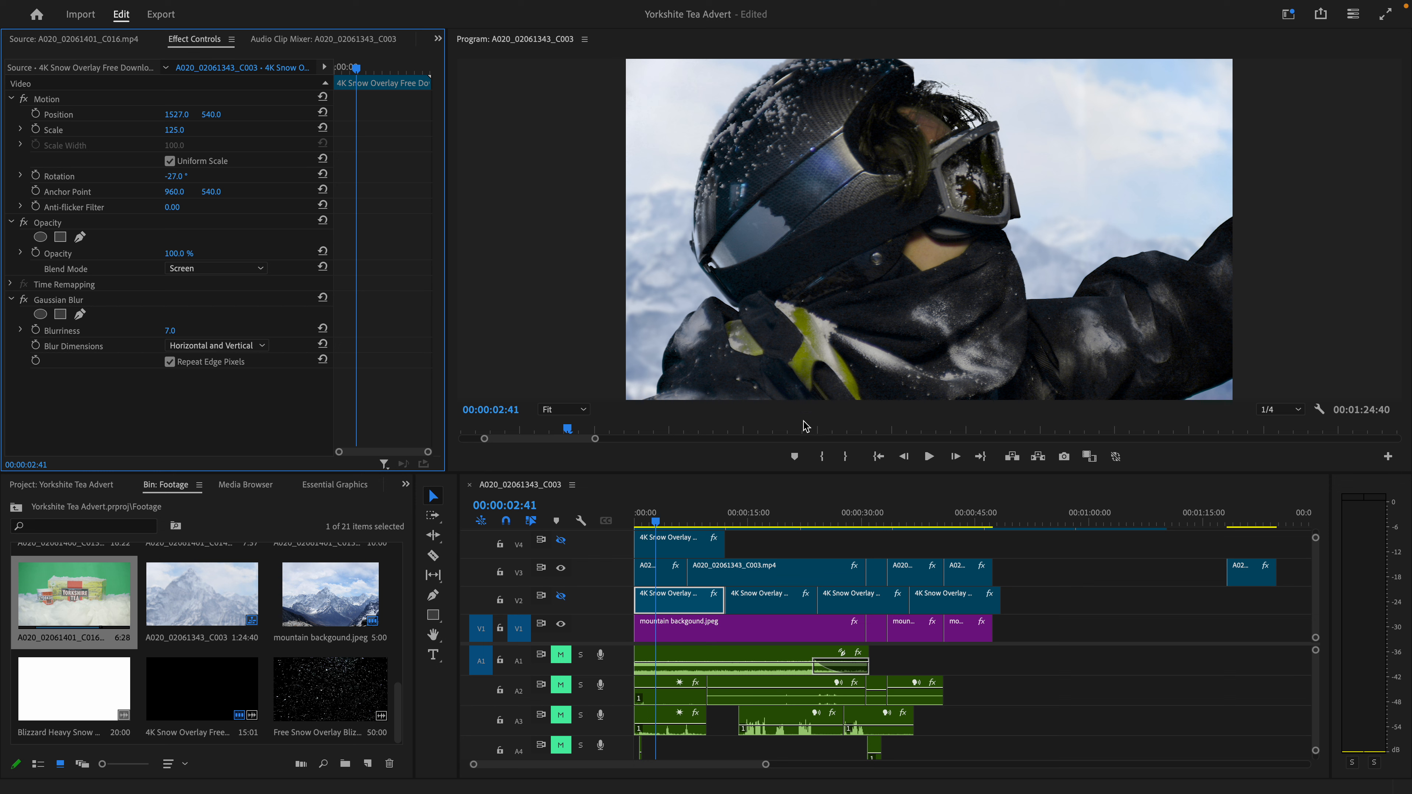
{"action": "left_click", "coordinate": [13, 222]}
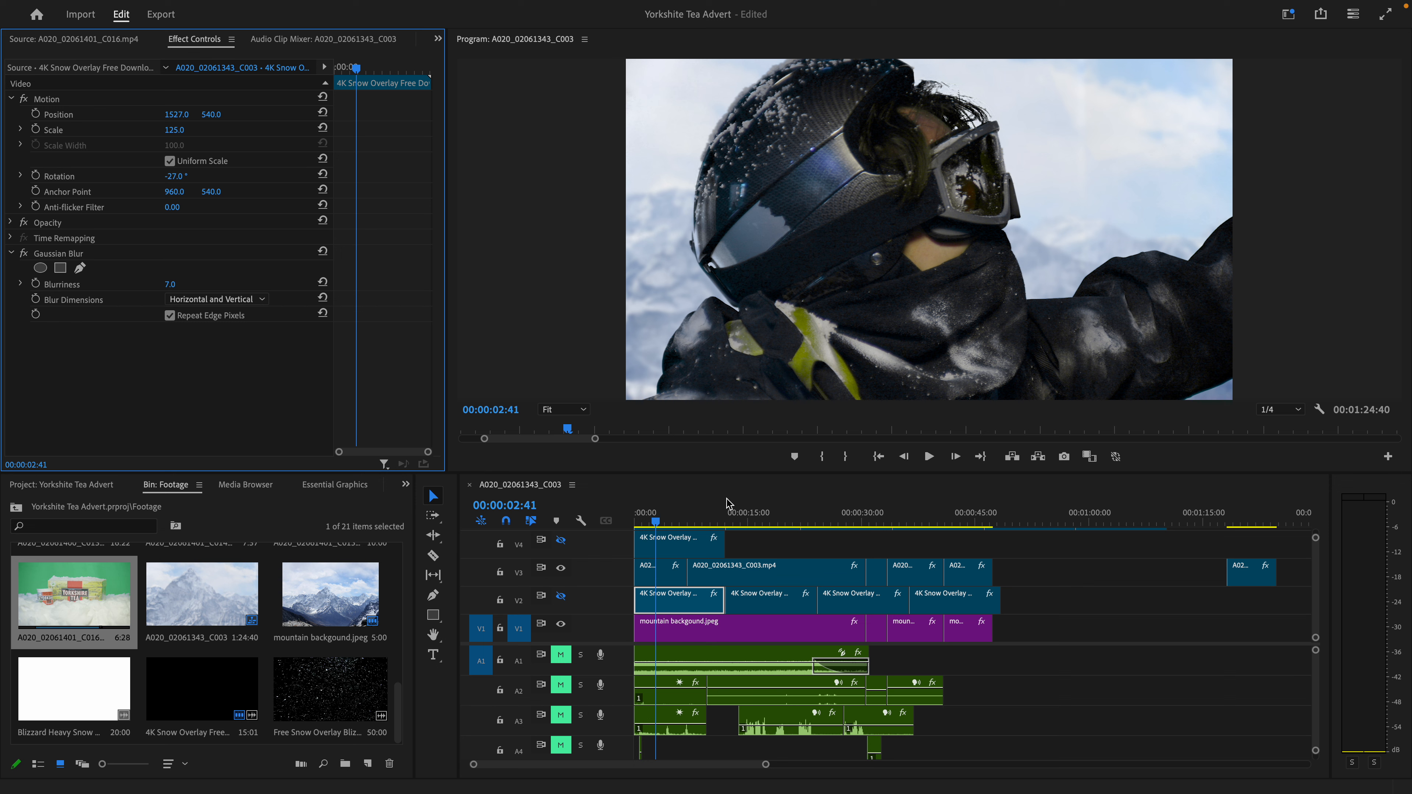
- Turn on the visibility of the snow overlay tracks V2, V4, V5 and V6
{"action": "left_click", "coordinate": [561, 597]}
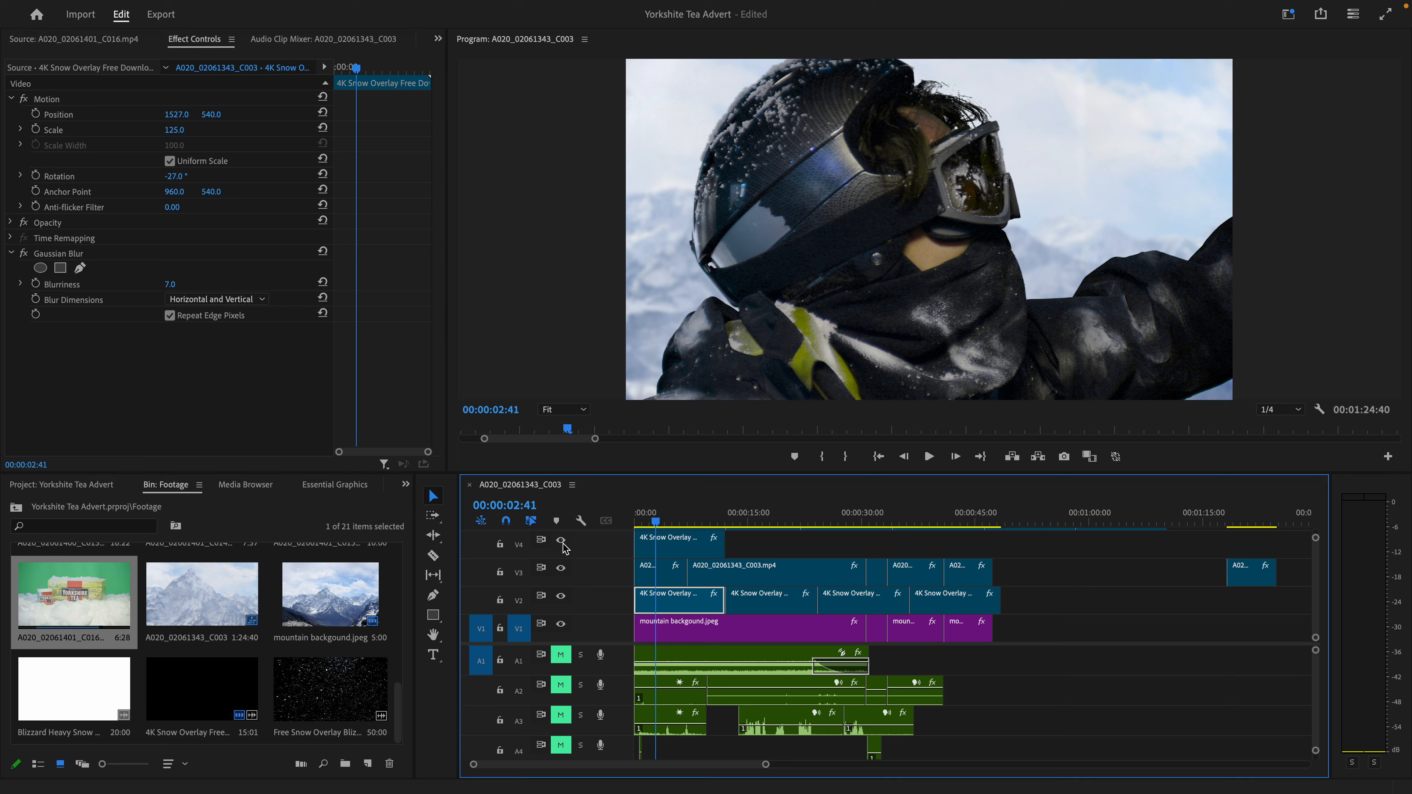
{"action": "scroll", "coordinate": [563, 601], "scroll_direction": "up", "scroll_amount": 3}
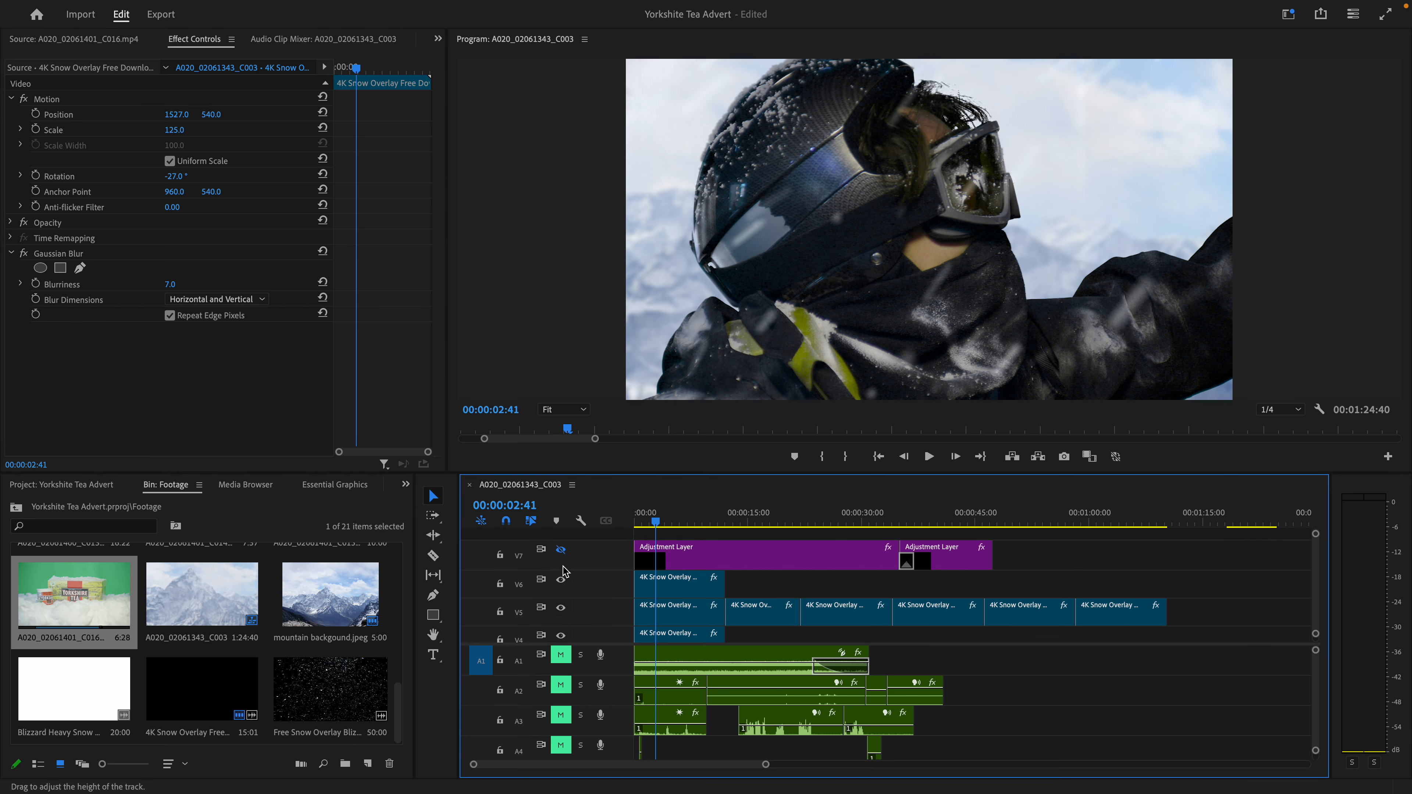
{"action": "scroll", "coordinate": [562, 606], "scroll_direction": "down", "scroll_amount": 3}
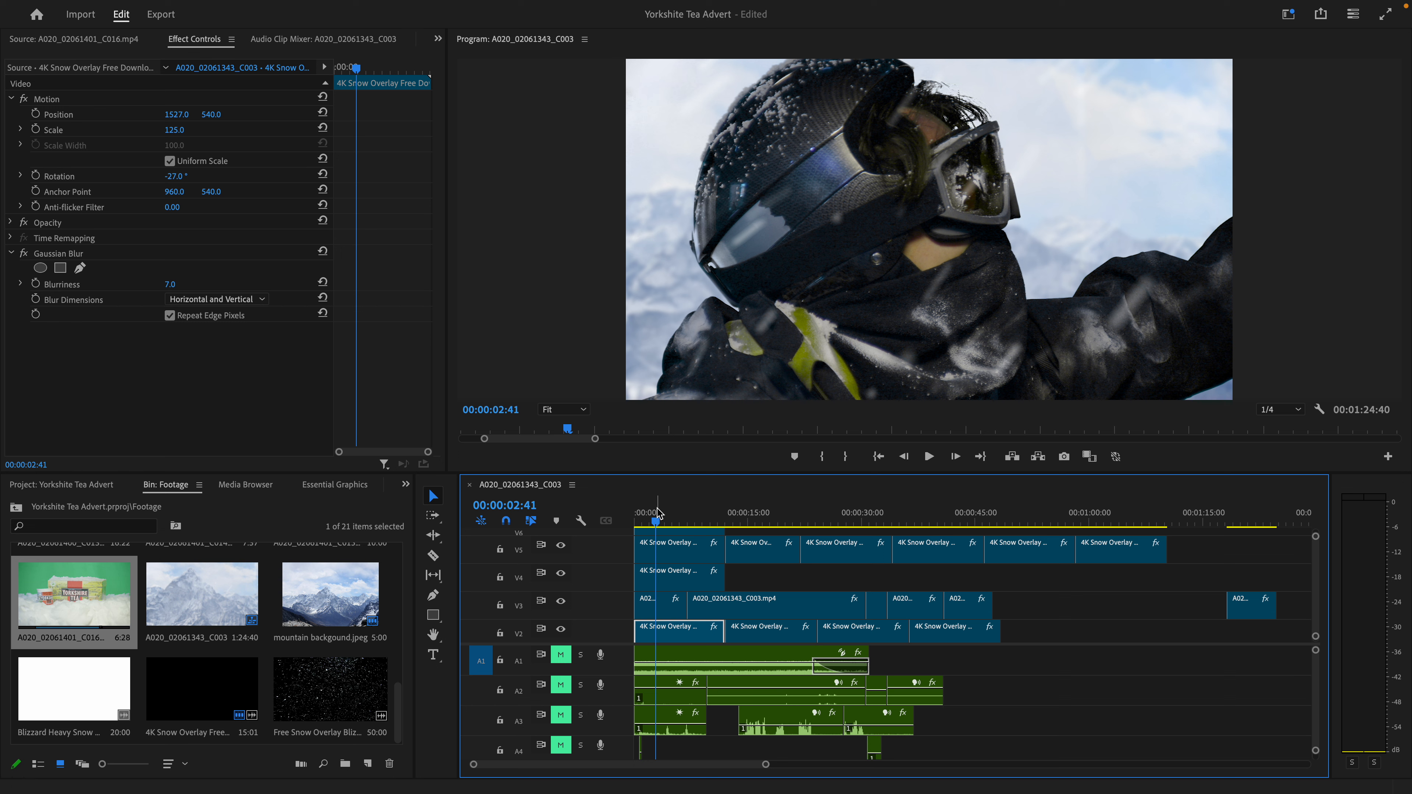
- Review the layered snow at 00:00:01:32 and 00:00:01:03, and play the opening up to 00:00:01:41
{"action": "left_click", "coordinate": [646, 518]}
{"action": "scroll", "coordinate": [671, 567], "scroll_direction": "up", "scroll_amount": 2}
{"action": "scroll", "coordinate": [671, 567], "scroll_direction": "up", "scroll_amount": 2}
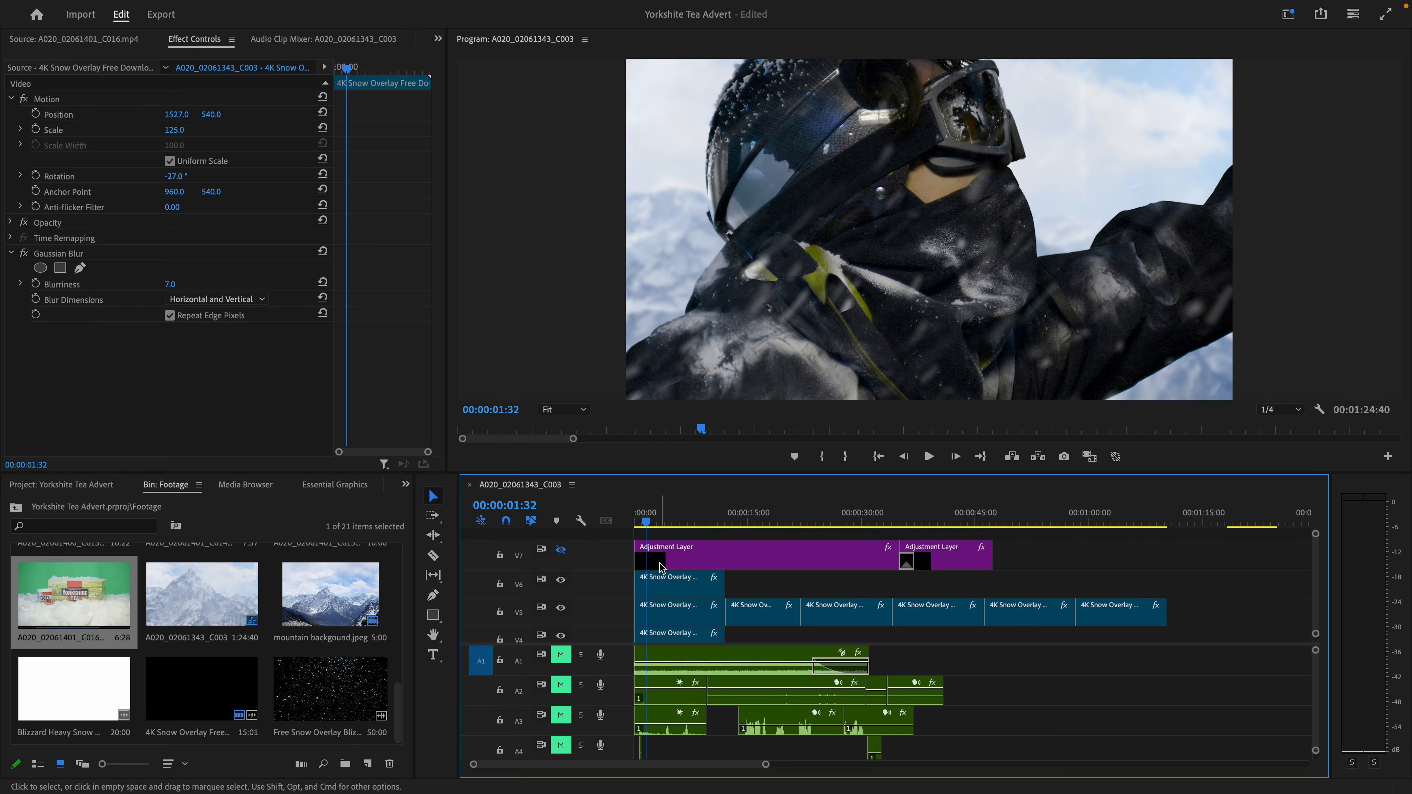
{"action": "mouse_move", "coordinate": [653, 518]}
{"action": "left_mouse_down"}
{"action": "mouse_move", "coordinate": [678, 525]}
{"action": "mouse_move", "coordinate": [647, 520]}
{"action": "left_mouse_up"}
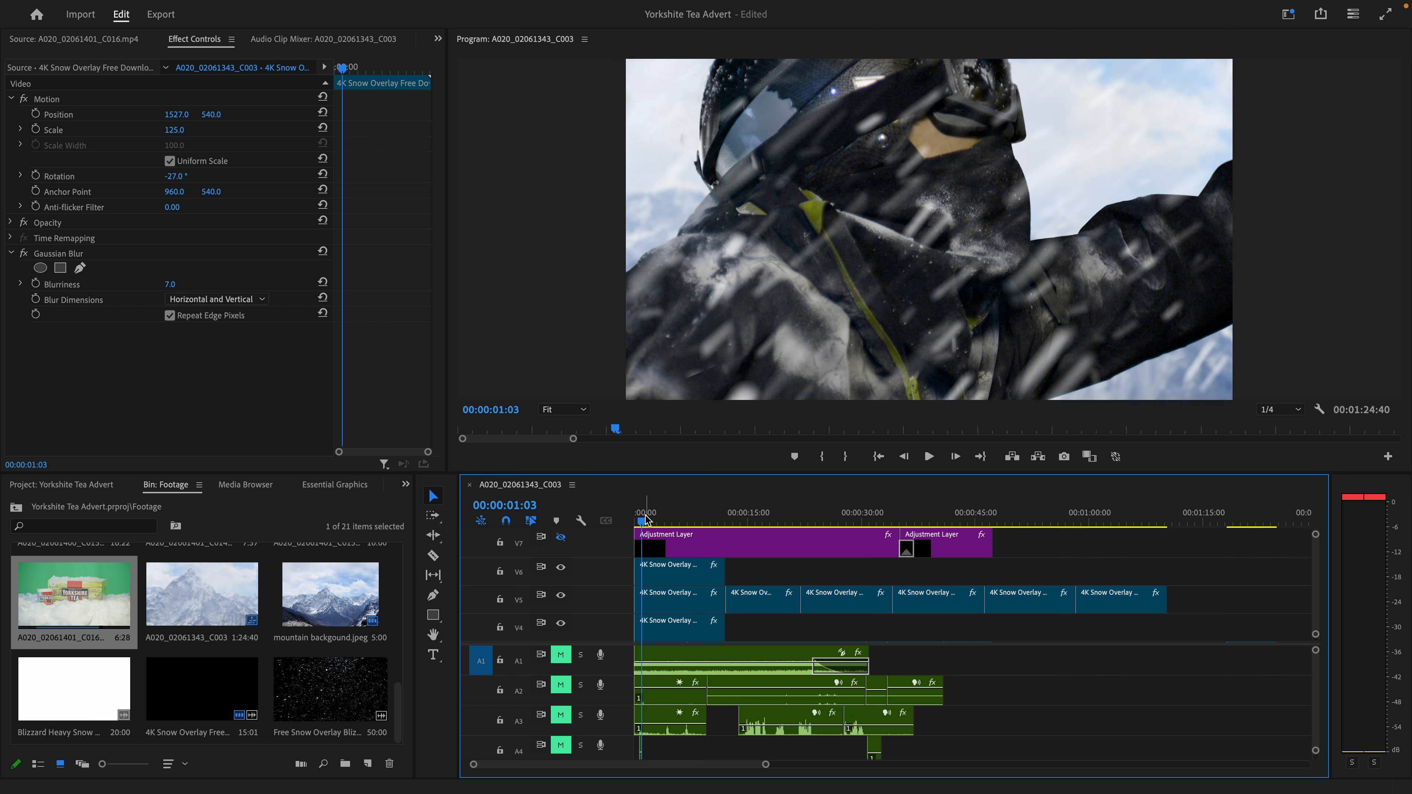
{"action": "left_click_drag", "start_coordinate": [645, 516], "coordinate": [634, 508]}
{"action": "key", "text": "space"}
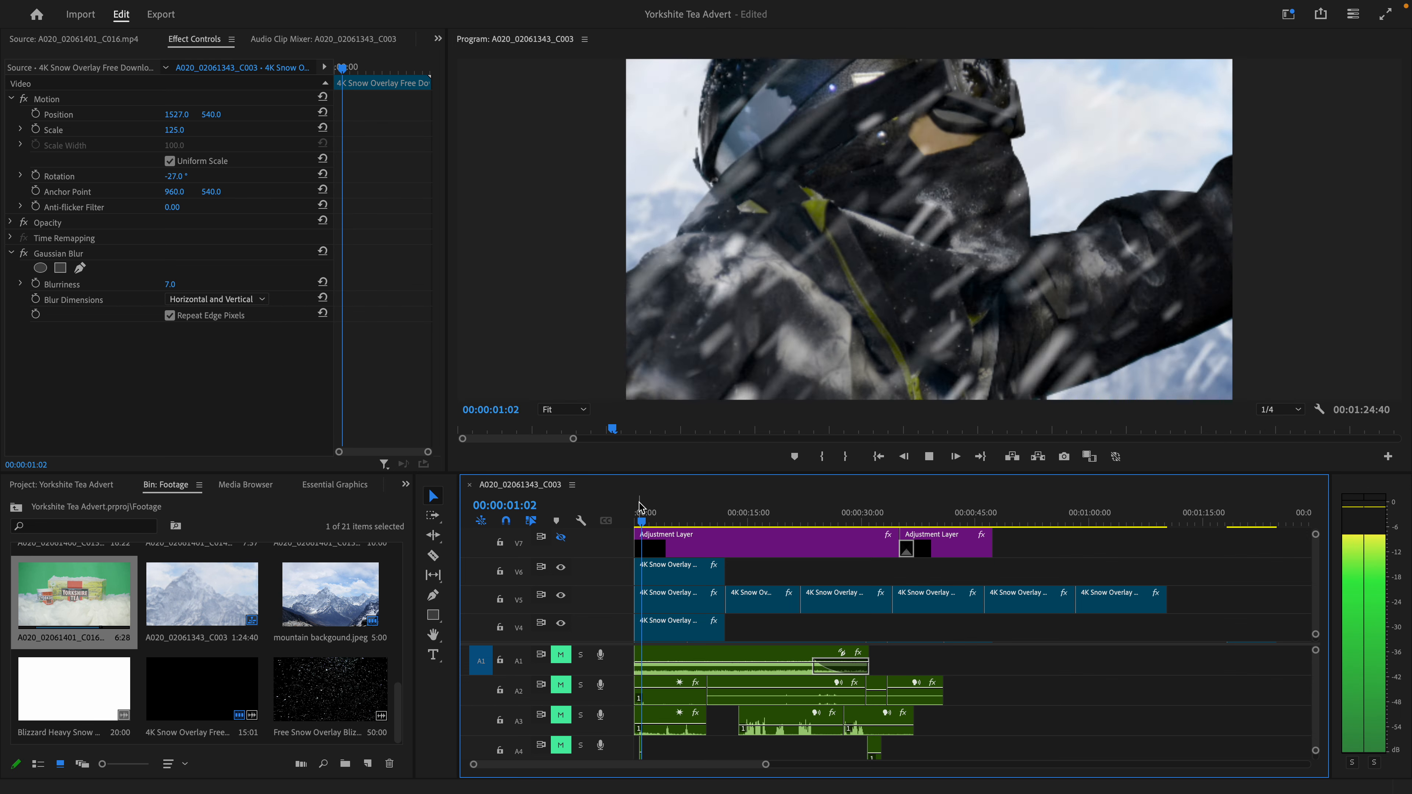
{"action": "key", "text": "space"}
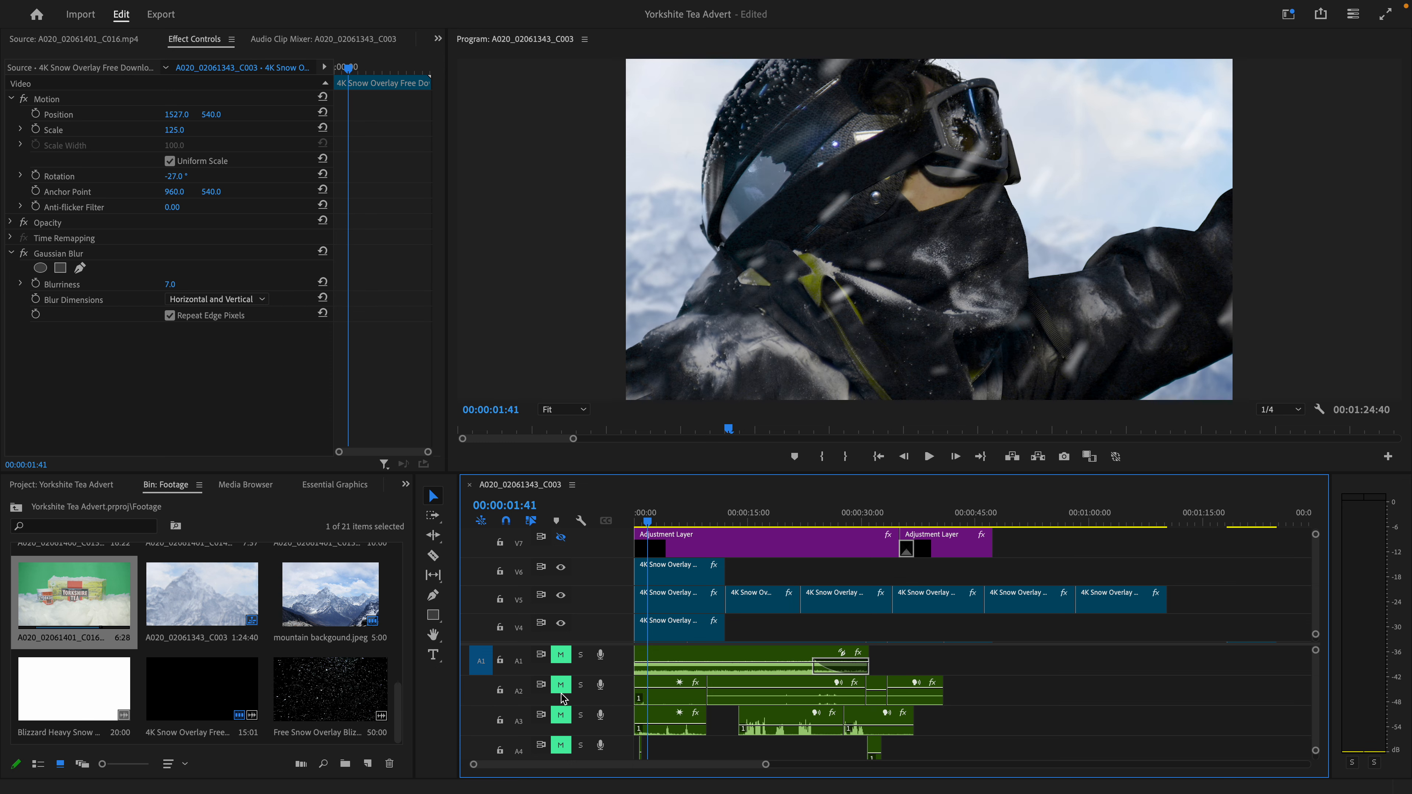
- Look over the audio tracks and play the snow-covered opening shot from 00:00:00:19 to 00:00:05:08
{"action": "scroll", "coordinate": [563, 698], "scroll_direction": "down", "scroll_amount": 5}
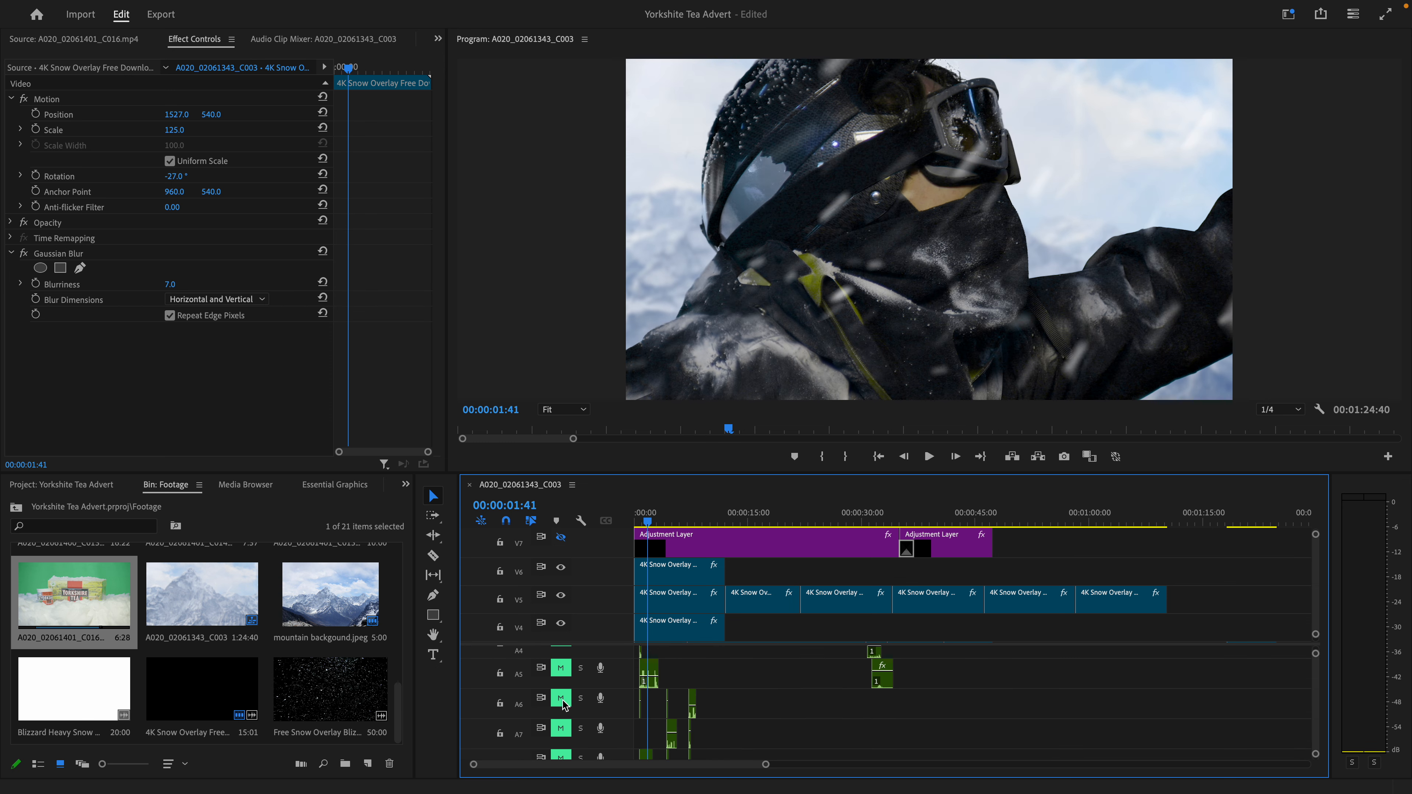
{"action": "scroll", "coordinate": [563, 702], "scroll_direction": "up", "scroll_amount": 5}
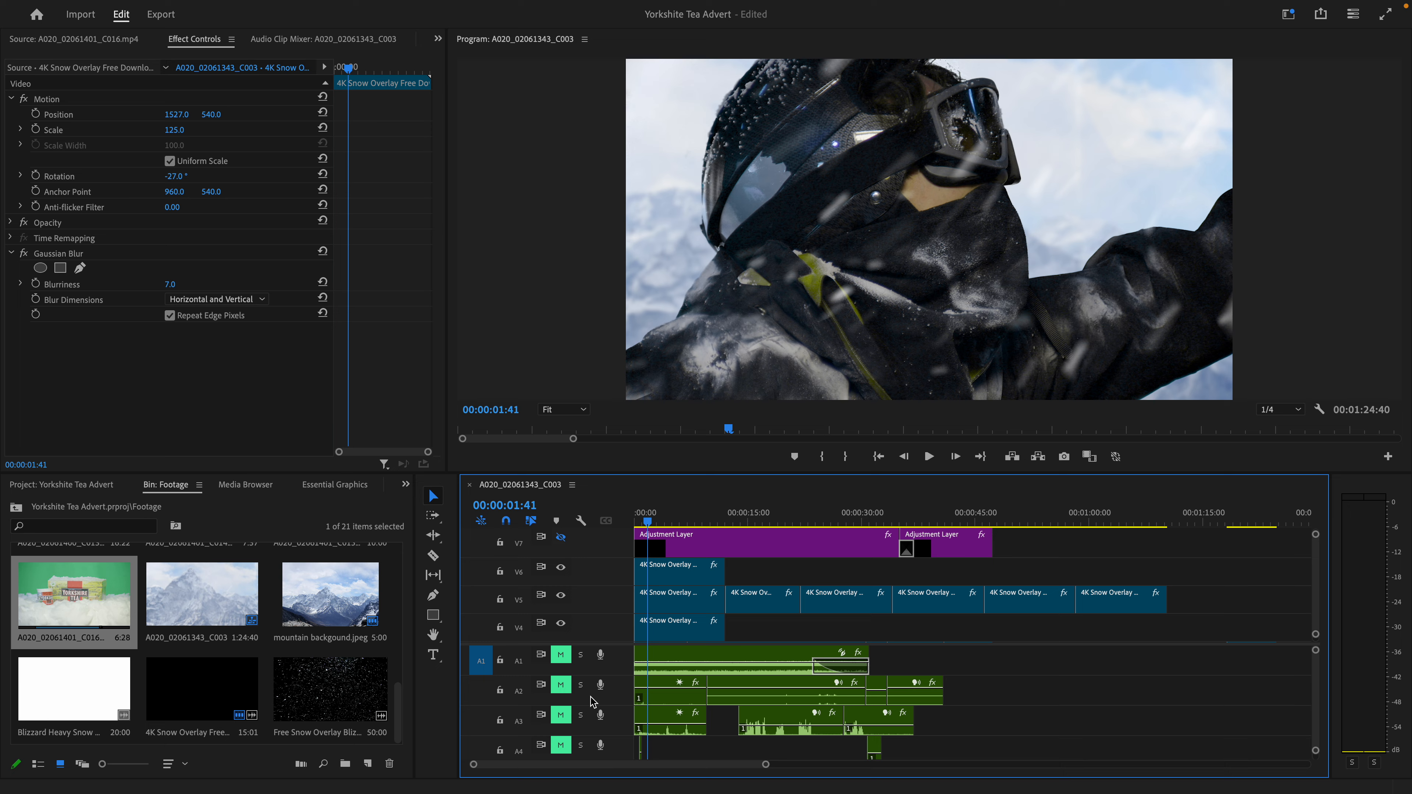
{"action": "left_click", "coordinate": [640, 516]}
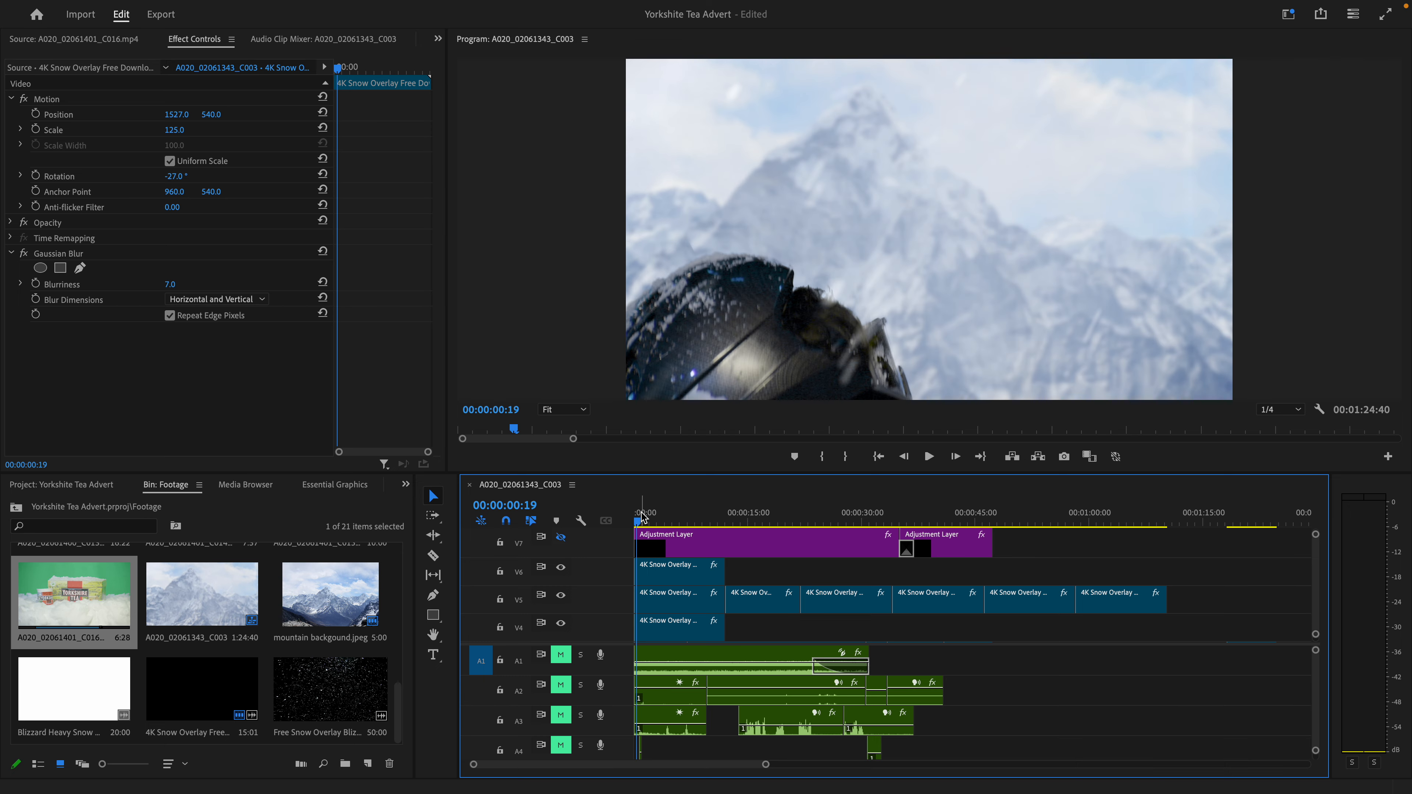
{"action": "key", "text": "space"}
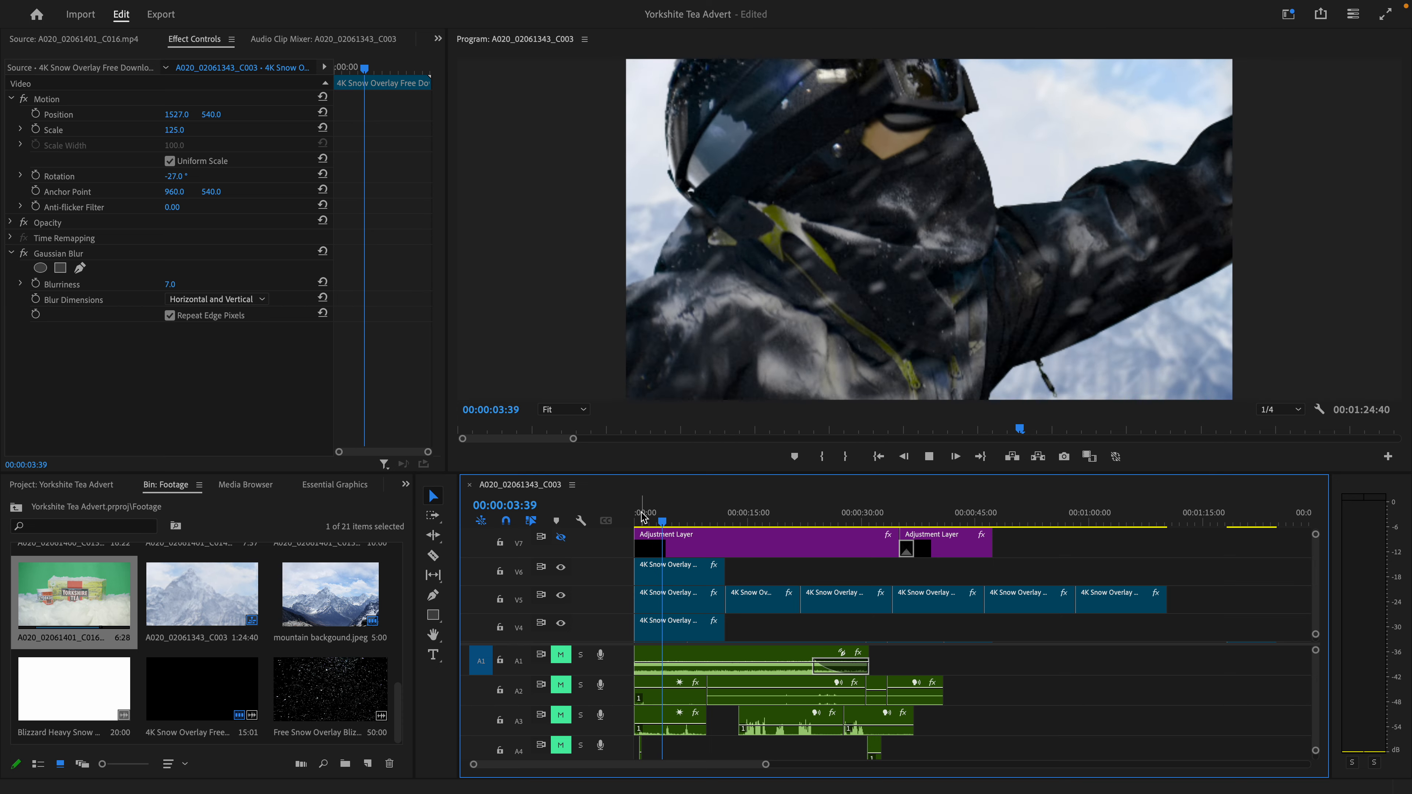
{"action": "key", "text": "space"}
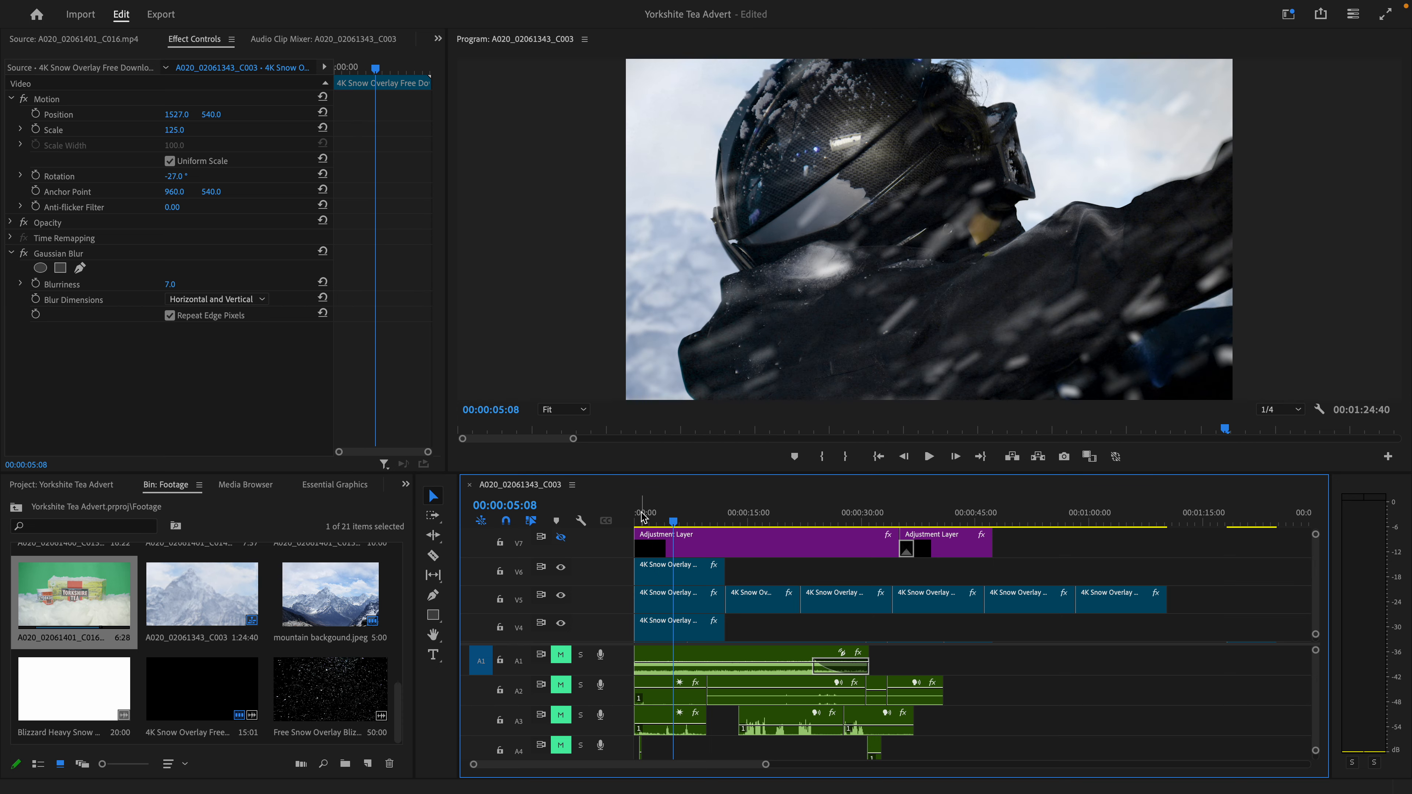
- Scrub through the snow overlays at 00:00:03:00, 00:00:07:28 and 00:00:26:34, and look over the lower video tracks
{"action": "left_click_drag", "start_coordinate": [671, 513], "coordinate": [657, 509]}
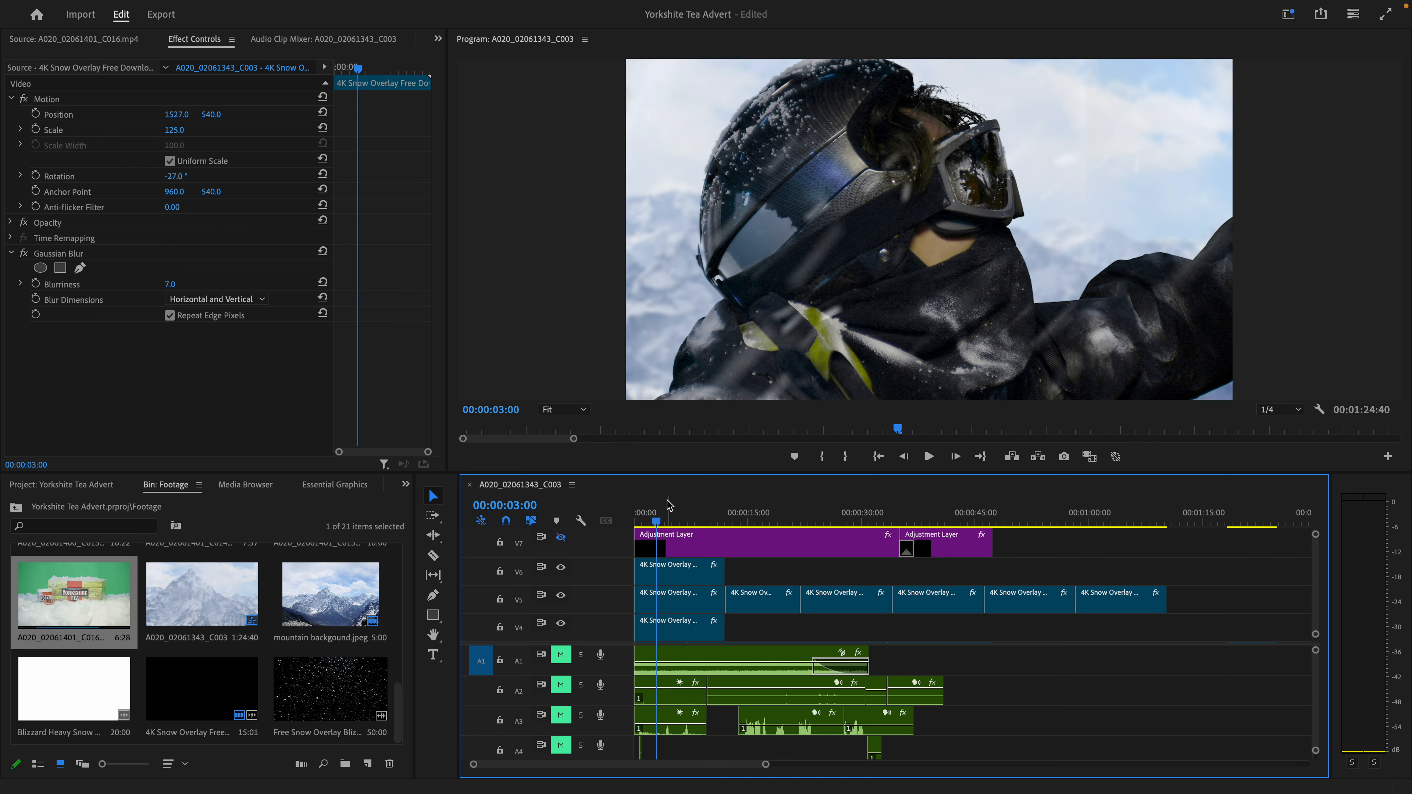
{"action": "left_click", "coordinate": [669, 520]}
{"action": "left_click_drag", "start_coordinate": [672, 523], "coordinate": [700, 509]}
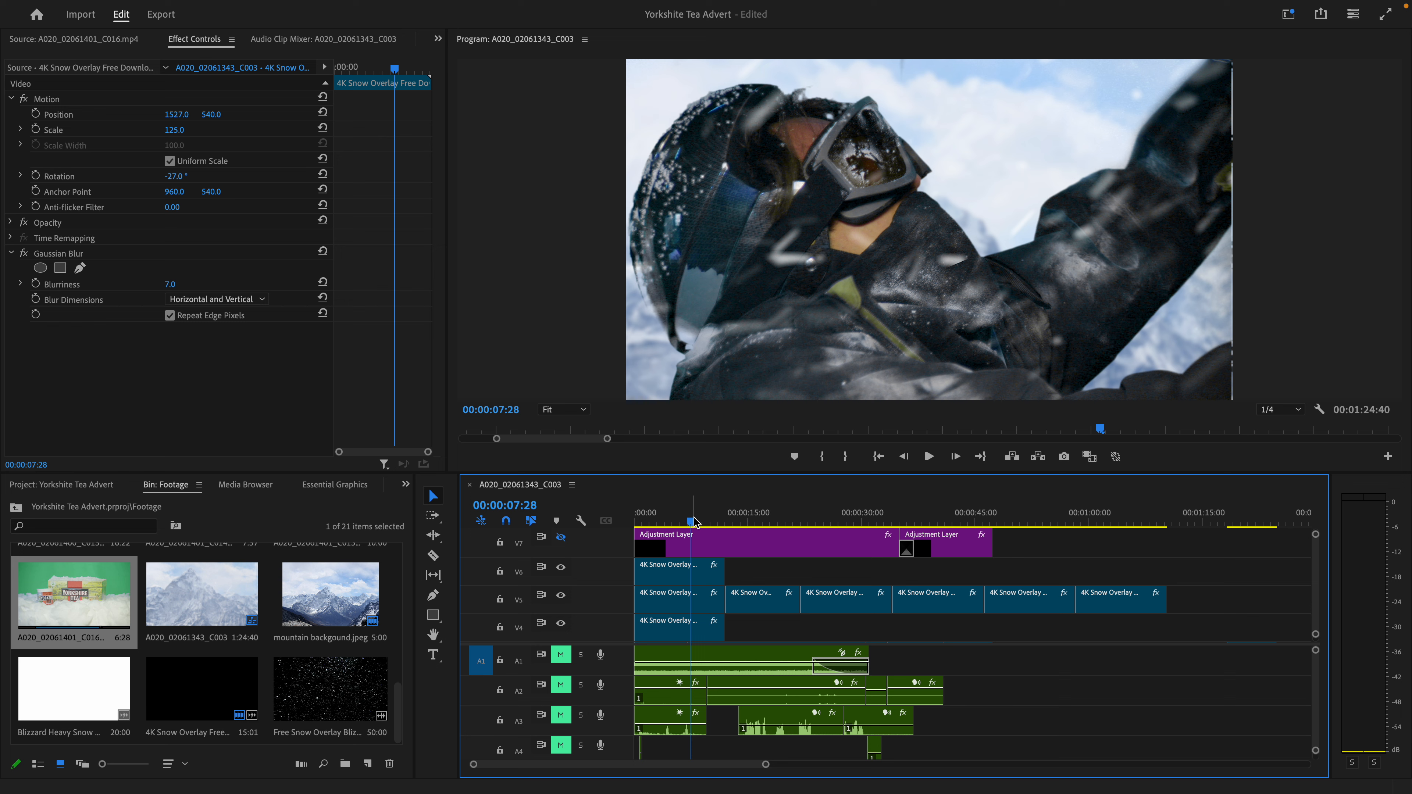
{"action": "left_click_drag", "start_coordinate": [694, 523], "coordinate": [836, 528]}
{"action": "scroll", "coordinate": [799, 621], "scroll_direction": "down", "scroll_amount": 3}
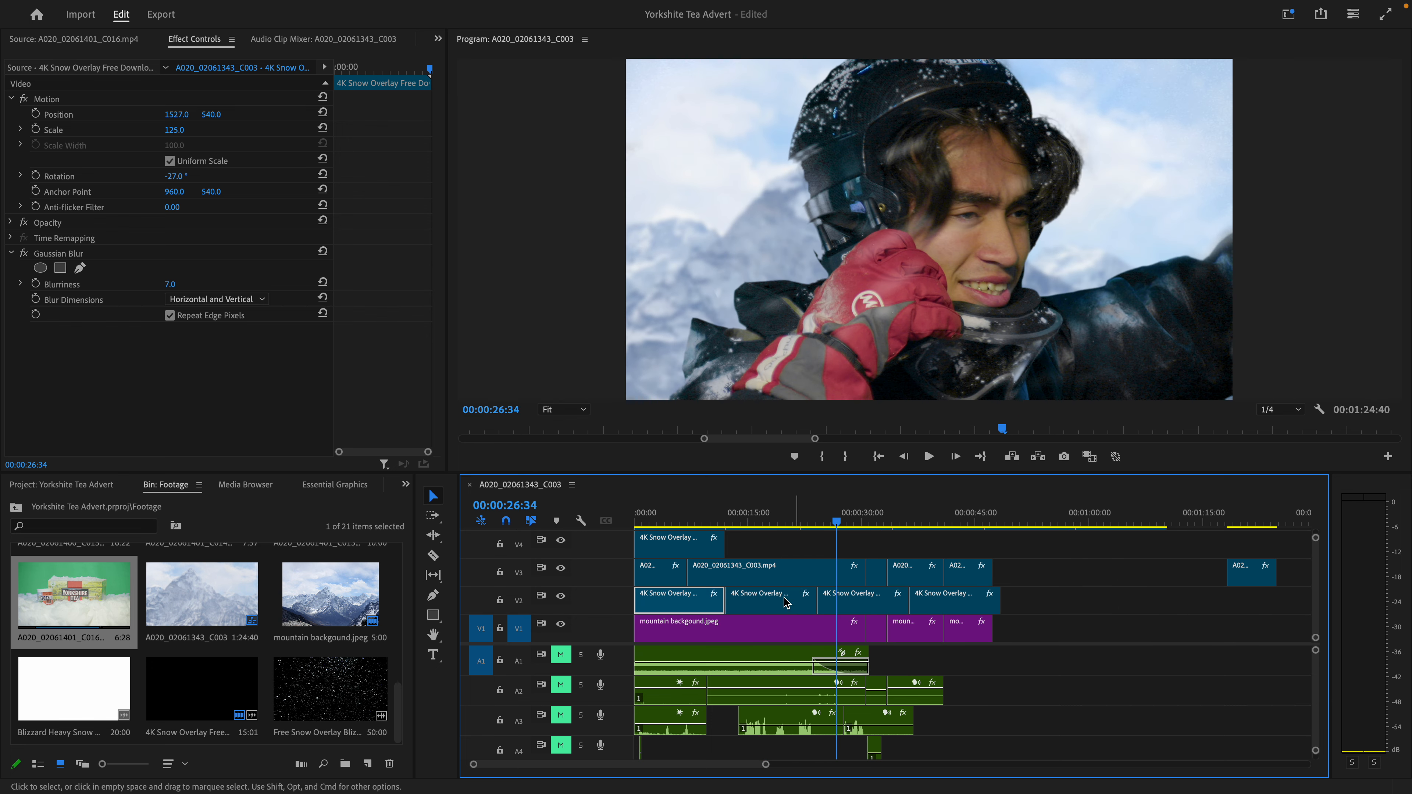
- Turn on the visibility of the V7 adjustment layers and view the graded helmet shot at 00:00:02:41
{"action": "scroll", "coordinate": [728, 595], "scroll_direction": "up", "scroll_amount": 3}
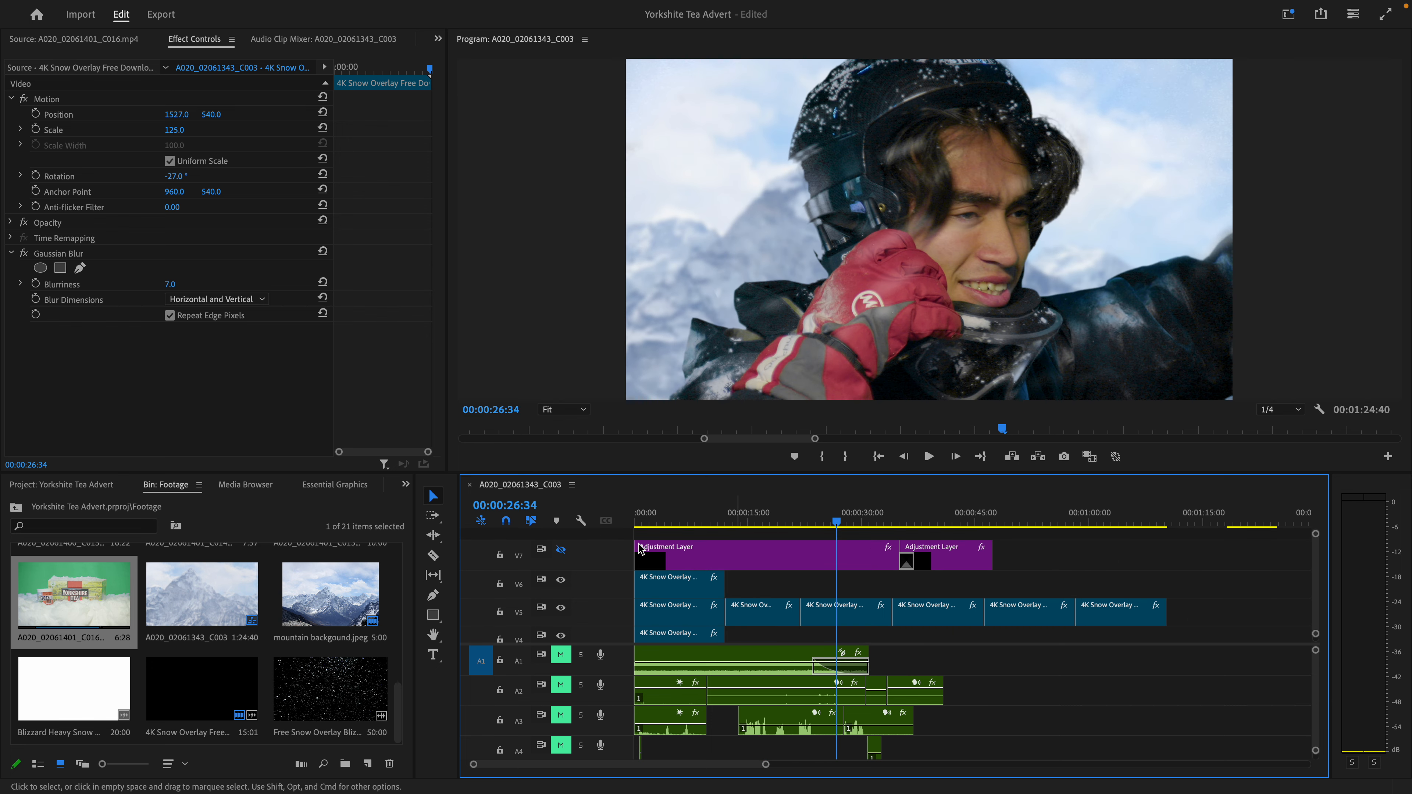
{"action": "left_click", "coordinate": [561, 550]}
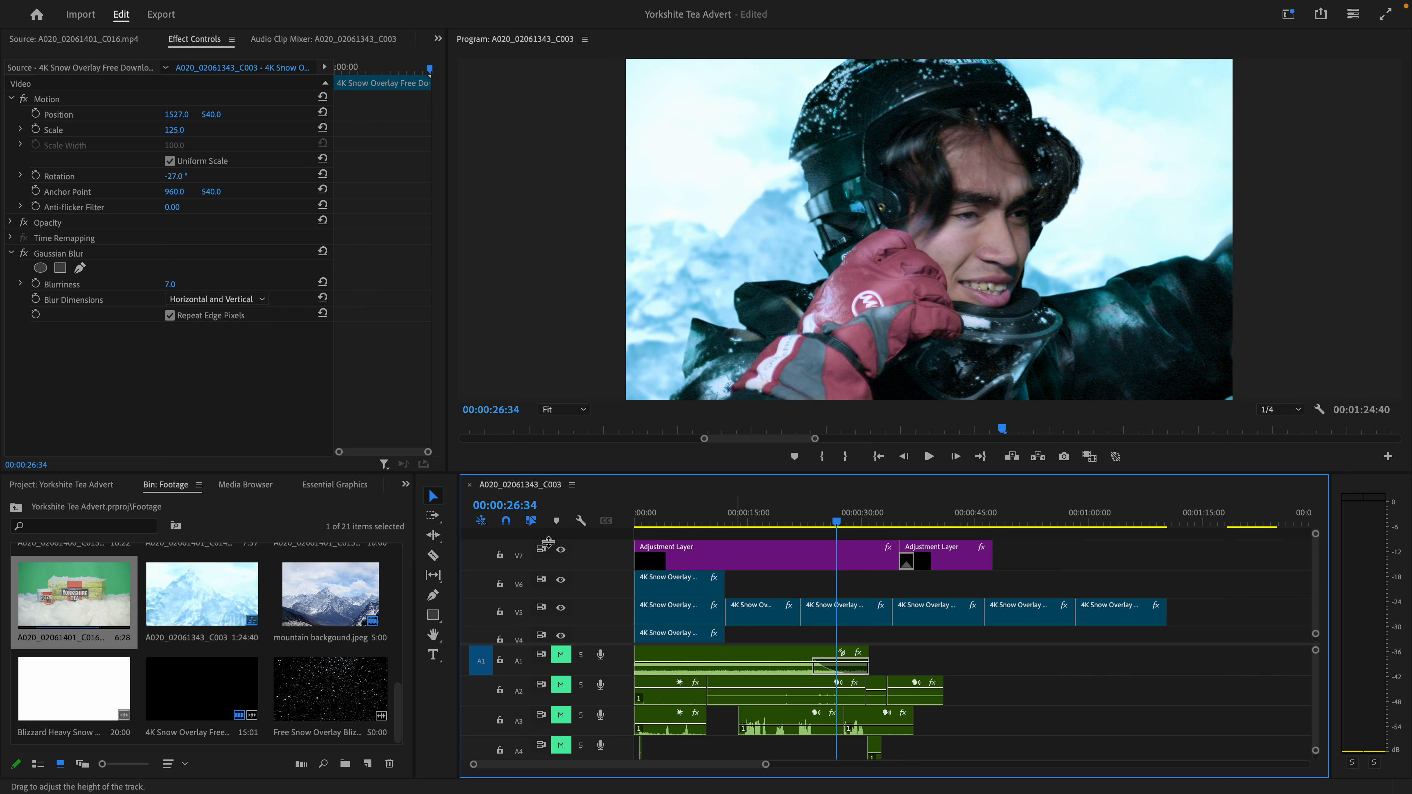
{"action": "left_click", "coordinate": [656, 512]}
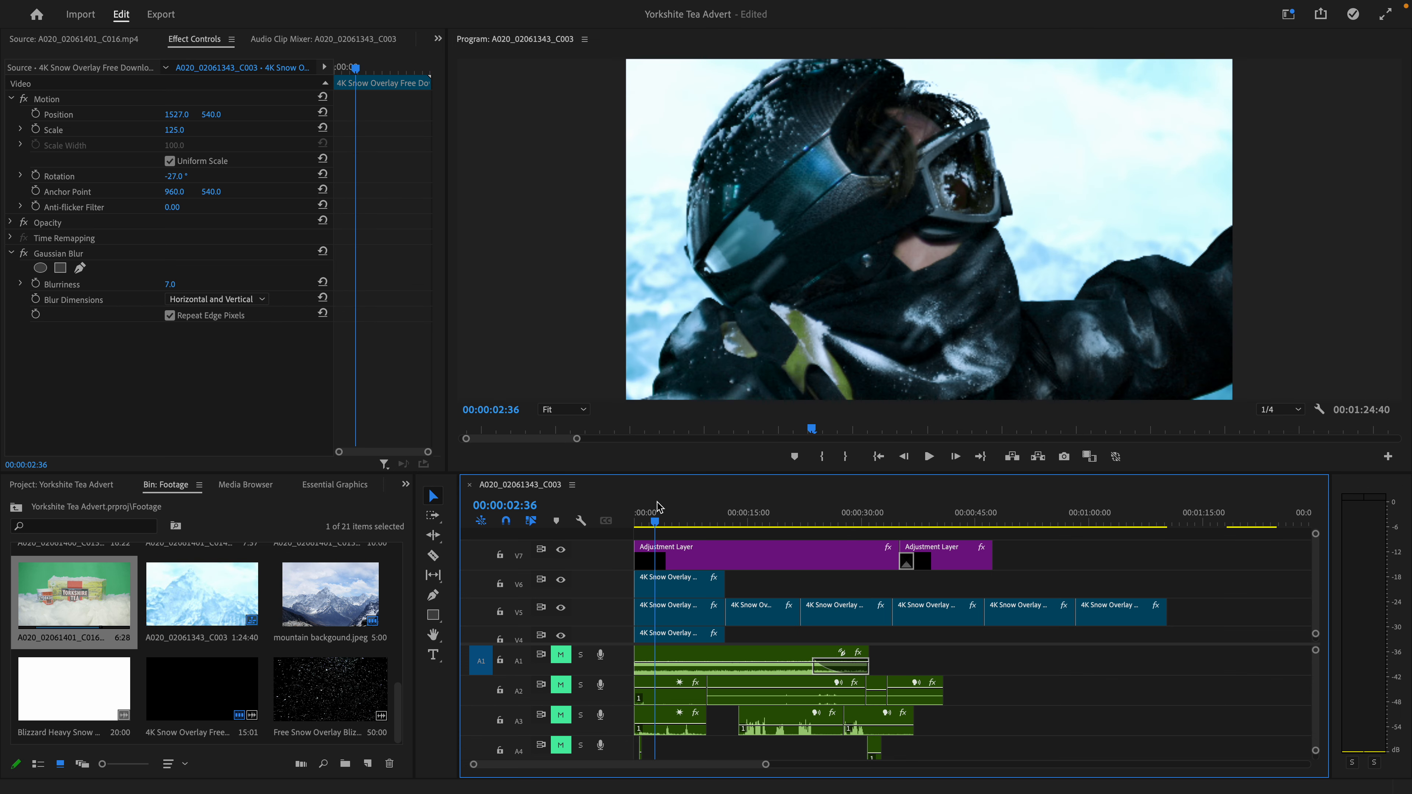
{"action": "left_click", "coordinate": [658, 509]}
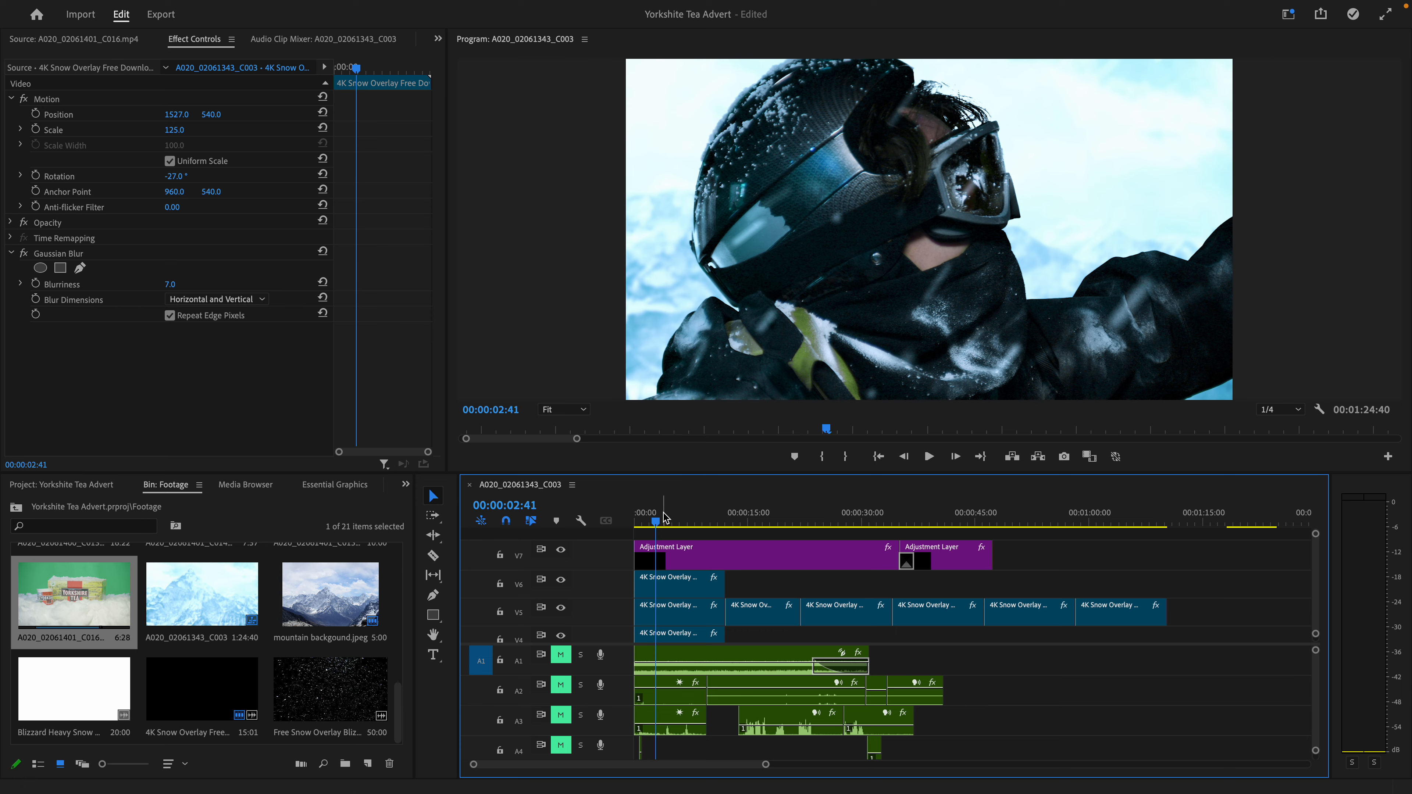
- Select the first V7 adjustment layer to show its Lumetri Color, and compare the shot at 00:00:08:41 with V7 hidden and shown
{"action": "left_click_drag", "start_coordinate": [665, 518], "coordinate": [750, 537]}
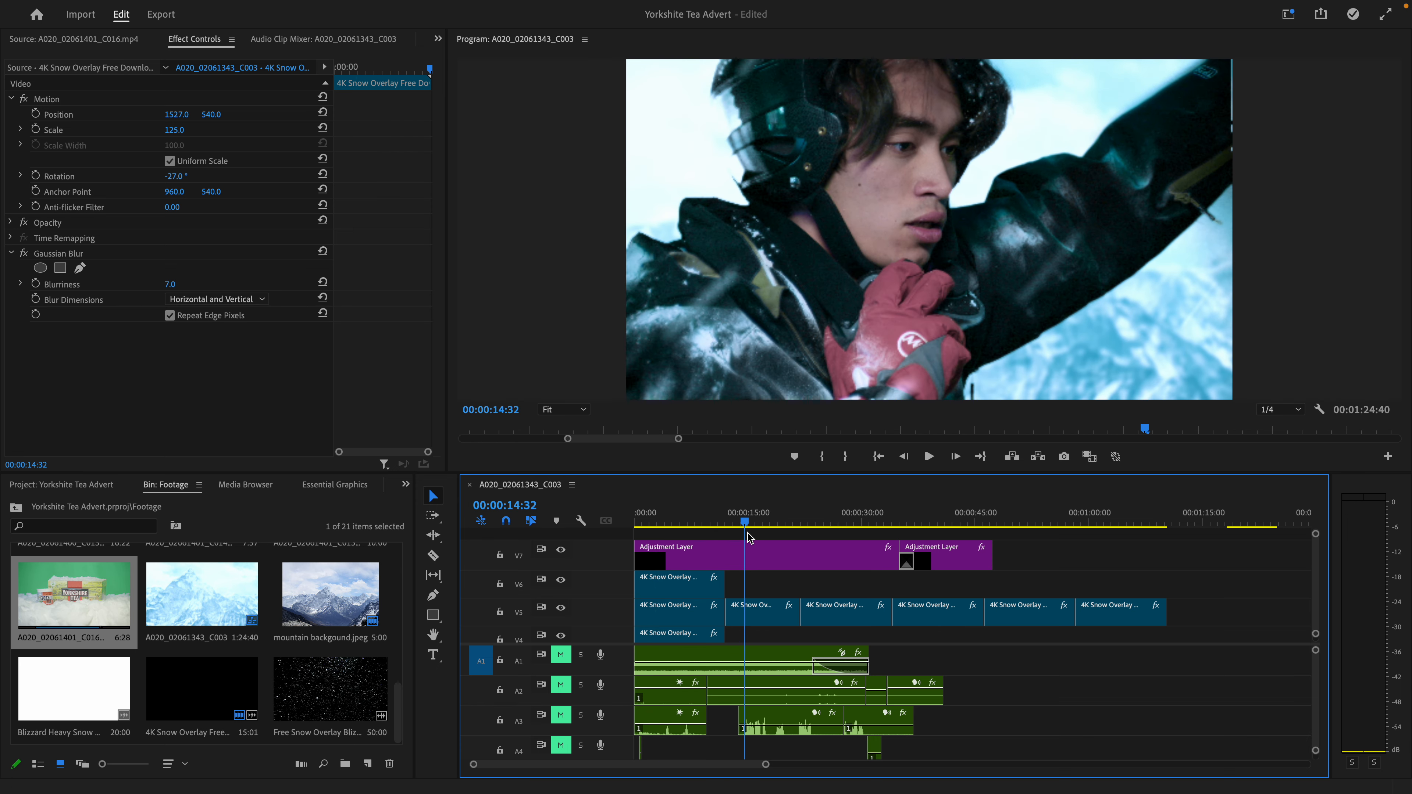
{"action": "left_click", "coordinate": [750, 555]}
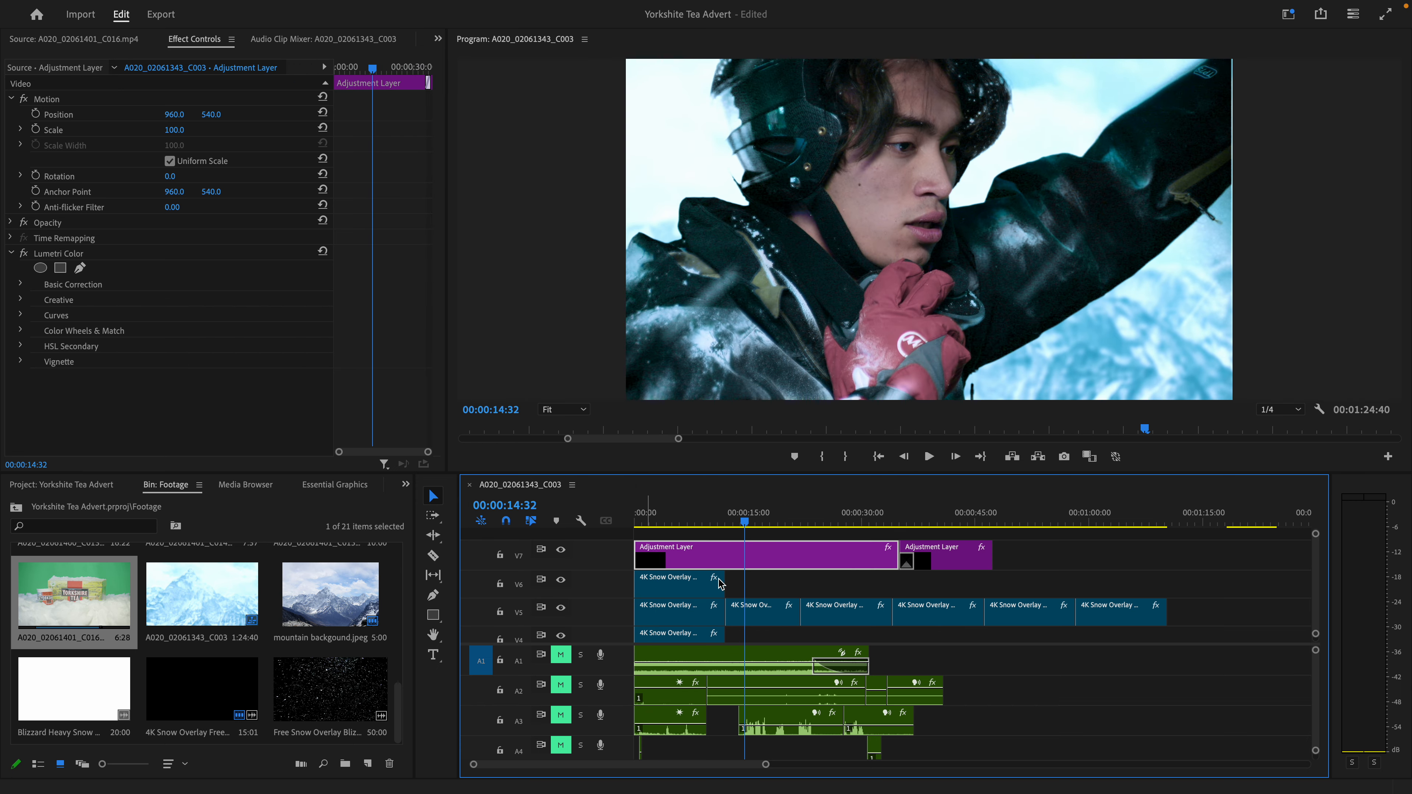
{"action": "mouse_move", "coordinate": [704, 514]}
{"action": "left_mouse_down"}
{"action": "mouse_move", "coordinate": [654, 516]}
{"action": "mouse_move", "coordinate": [700, 514]}
{"action": "left_mouse_up"}
{"action": "left_click", "coordinate": [561, 553]}
{"action": "left_click", "coordinate": [561, 552]}
{"action": "left_click", "coordinate": [561, 551]}
{"action": "left_click", "coordinate": [561, 550]}
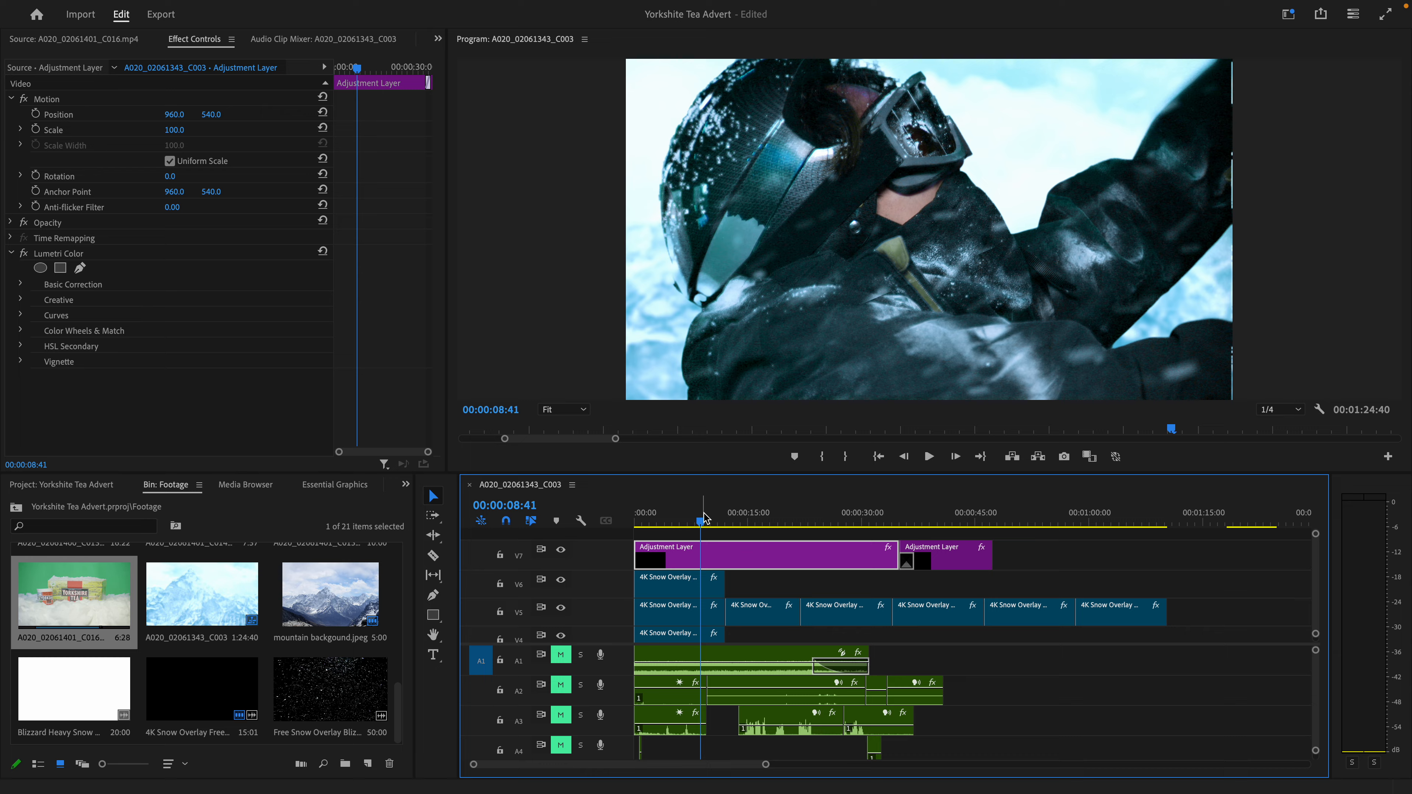
- Play the graded footage from 00:00:08:41, and view the glove-and-jacket shot around 00:00:31:31 through to 00:00:34:15
{"action": "key", "text": "space"}
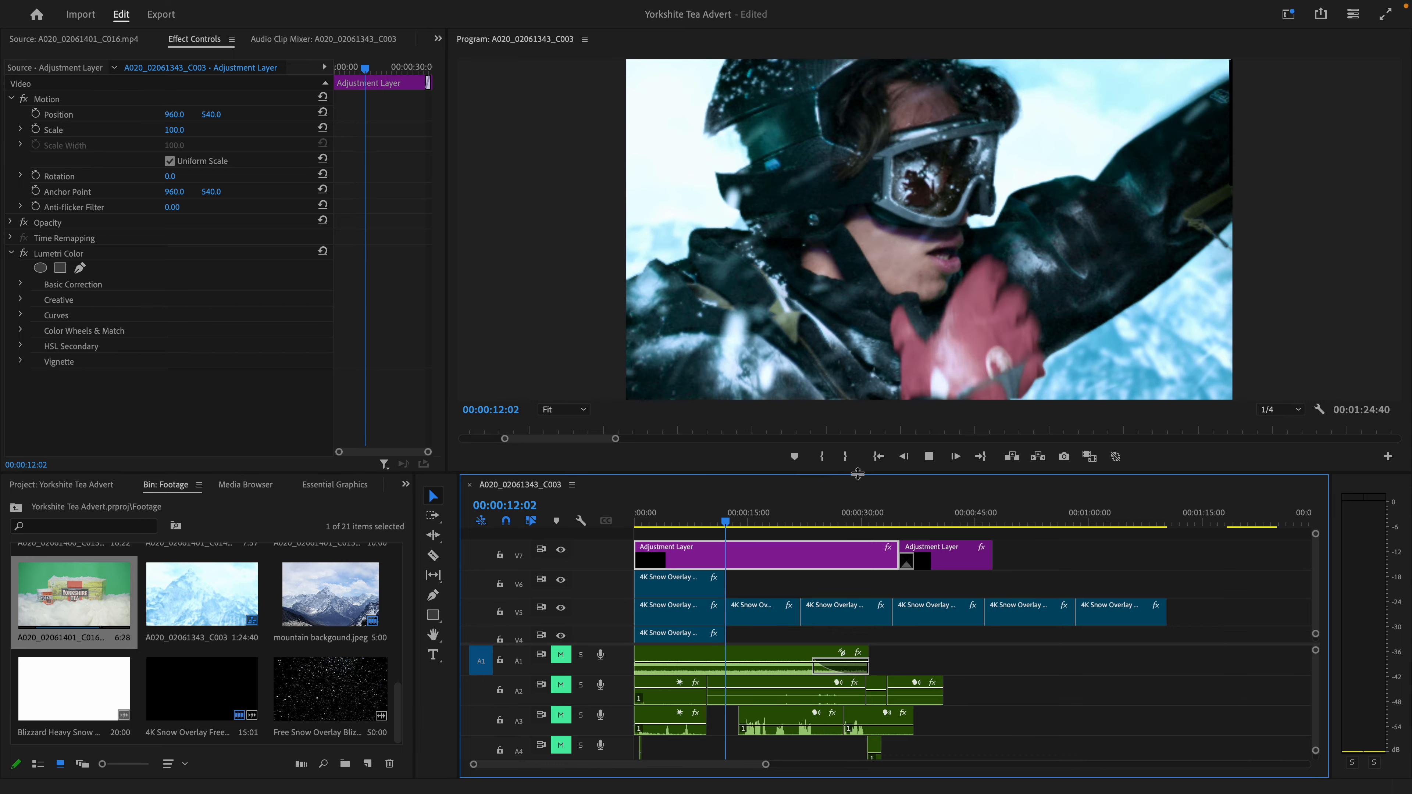
{"action": "left_click", "coordinate": [873, 516]}
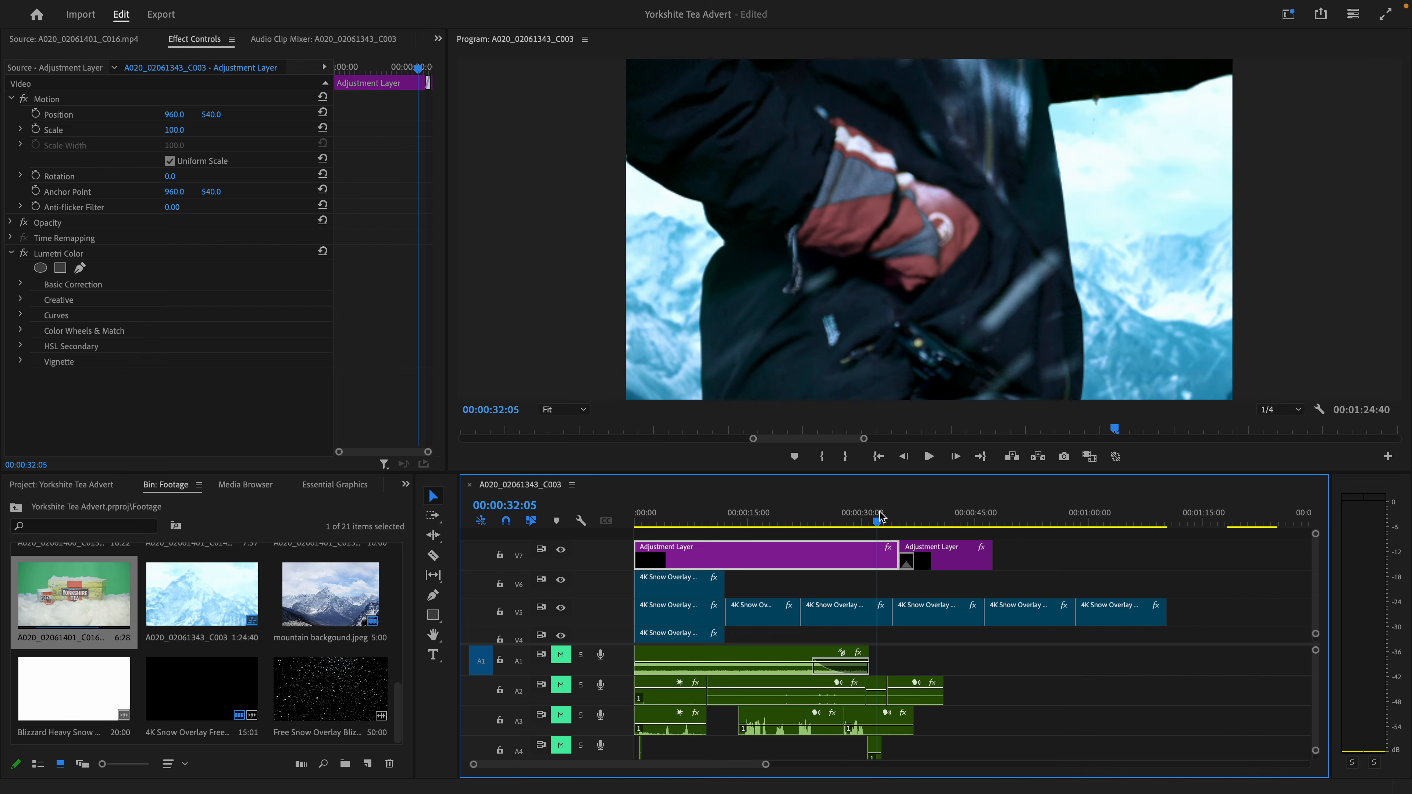
{"action": "left_click_drag", "start_coordinate": [875, 517], "coordinate": [877, 518]}
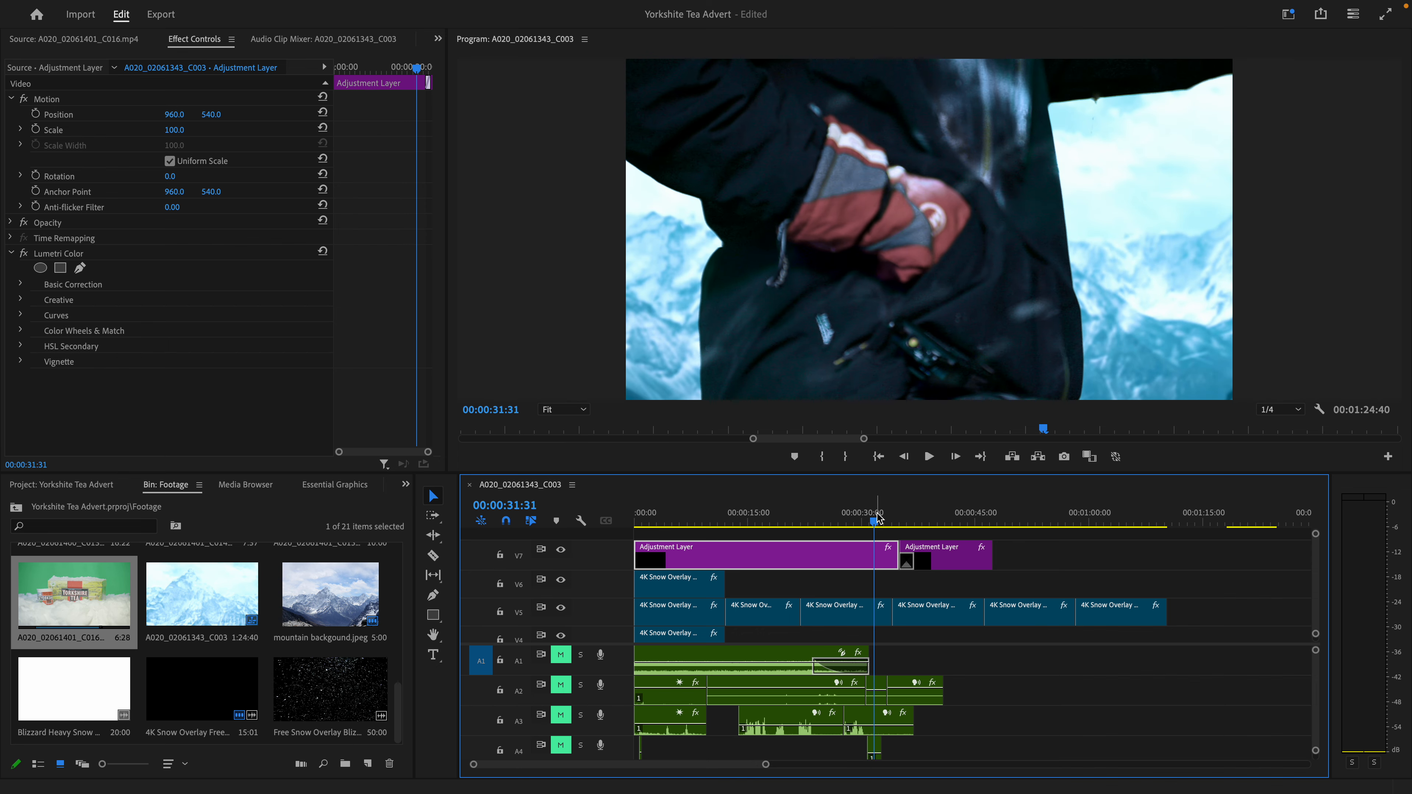
{"action": "mouse_move", "coordinate": [878, 523]}
{"action": "left_mouse_down"}
{"action": "mouse_move", "coordinate": [922, 533]}
{"action": "mouse_move", "coordinate": [866, 523]}
{"action": "left_mouse_up"}
{"action": "key", "text": "space"}
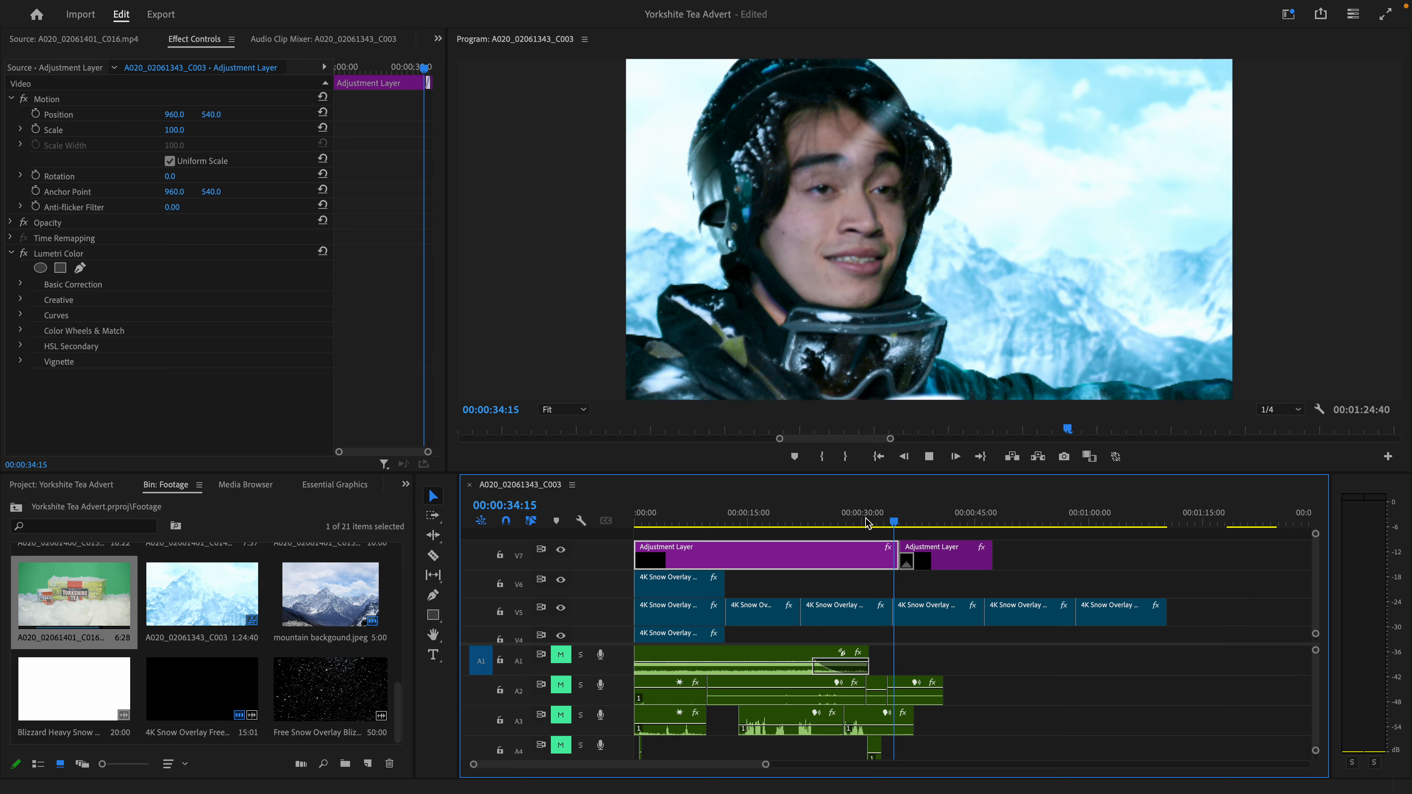
- Play the graded mug and tea box shots from 00:00:33:13 to 00:00:44:38, and return to the helmet shot at 00:00:03:05
{"action": "key", "text": "space"}
{"action": "key", "text": "b"}
{"action": "key", "text": "space"}
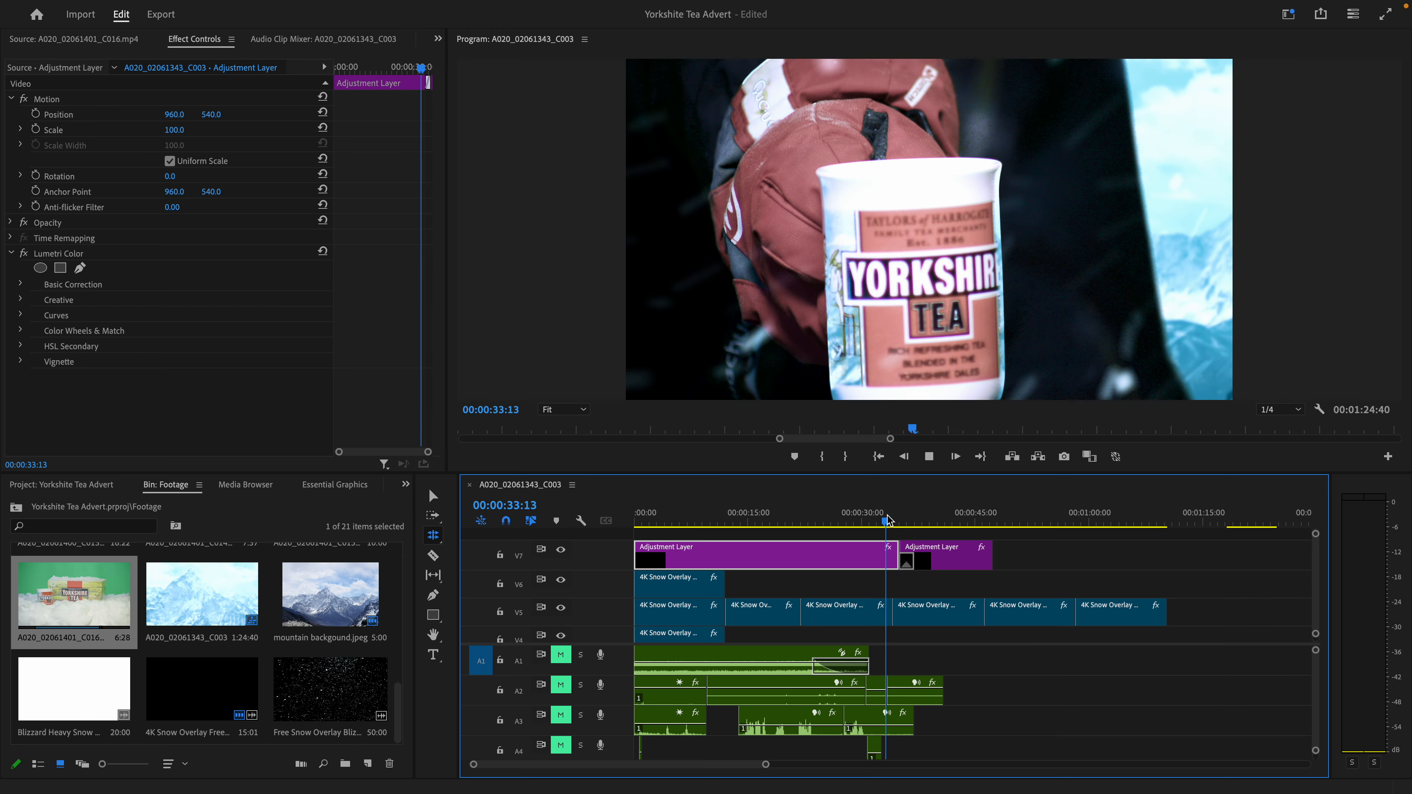
{"action": "left_click", "coordinate": [890, 520]}
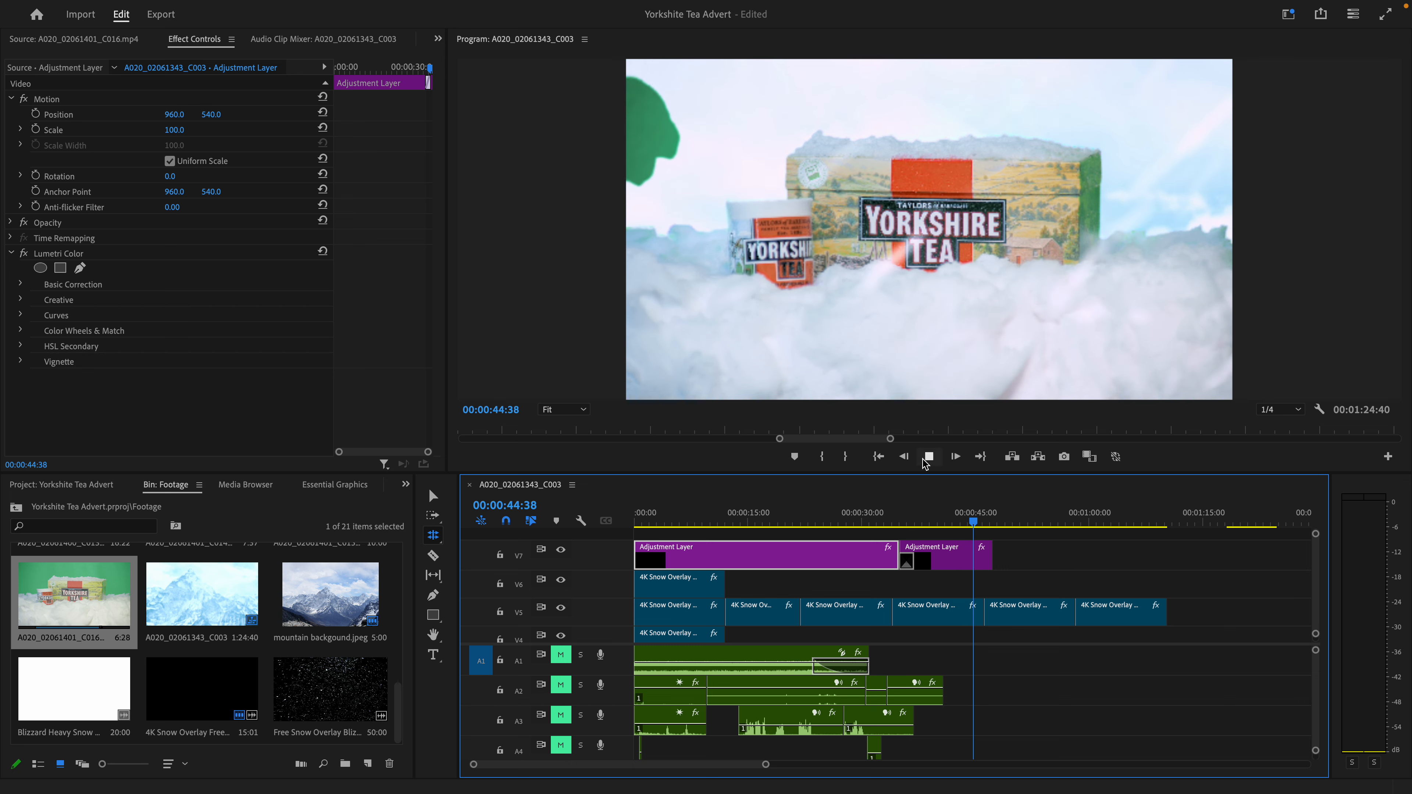
{"action": "key", "text": "space"}
{"action": "left_click_drag", "start_coordinate": [778, 523], "coordinate": [657, 525]}
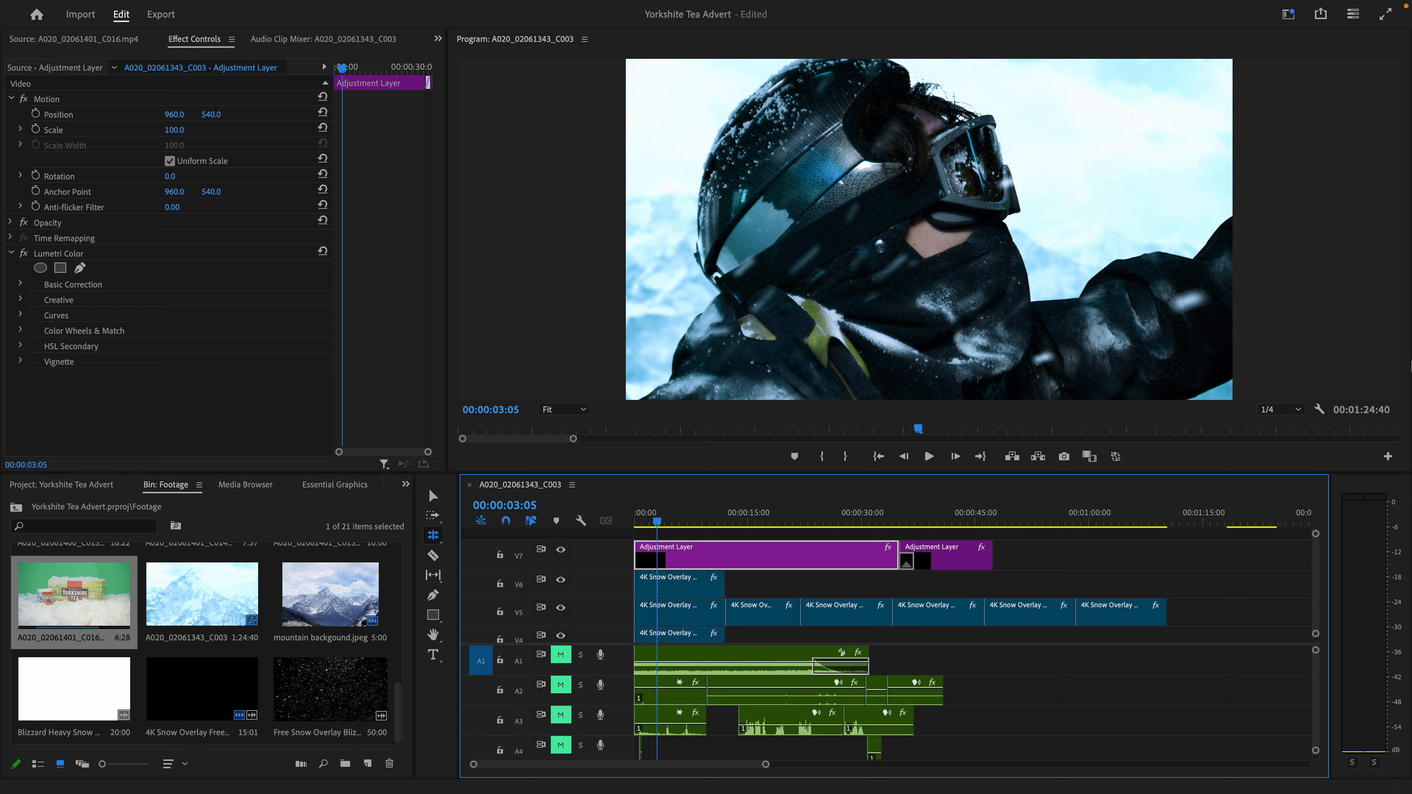
- Go to the tea box shot at 00:00:44:35, select its A020_02061401_C016.mp4 clip on V3 and activate the Selection tool
{"action": "left_click_drag", "start_coordinate": [951, 522], "coordinate": [779, 500]}
{"action": "scroll", "coordinate": [968, 637], "scroll_direction": "down", "scroll_amount": 3}
{"action": "scroll", "coordinate": [969, 637], "scroll_direction": "down", "scroll_amount": 1}
{"action": "left_click", "coordinate": [954, 594]}
{"action": "left_click", "coordinate": [434, 496]}
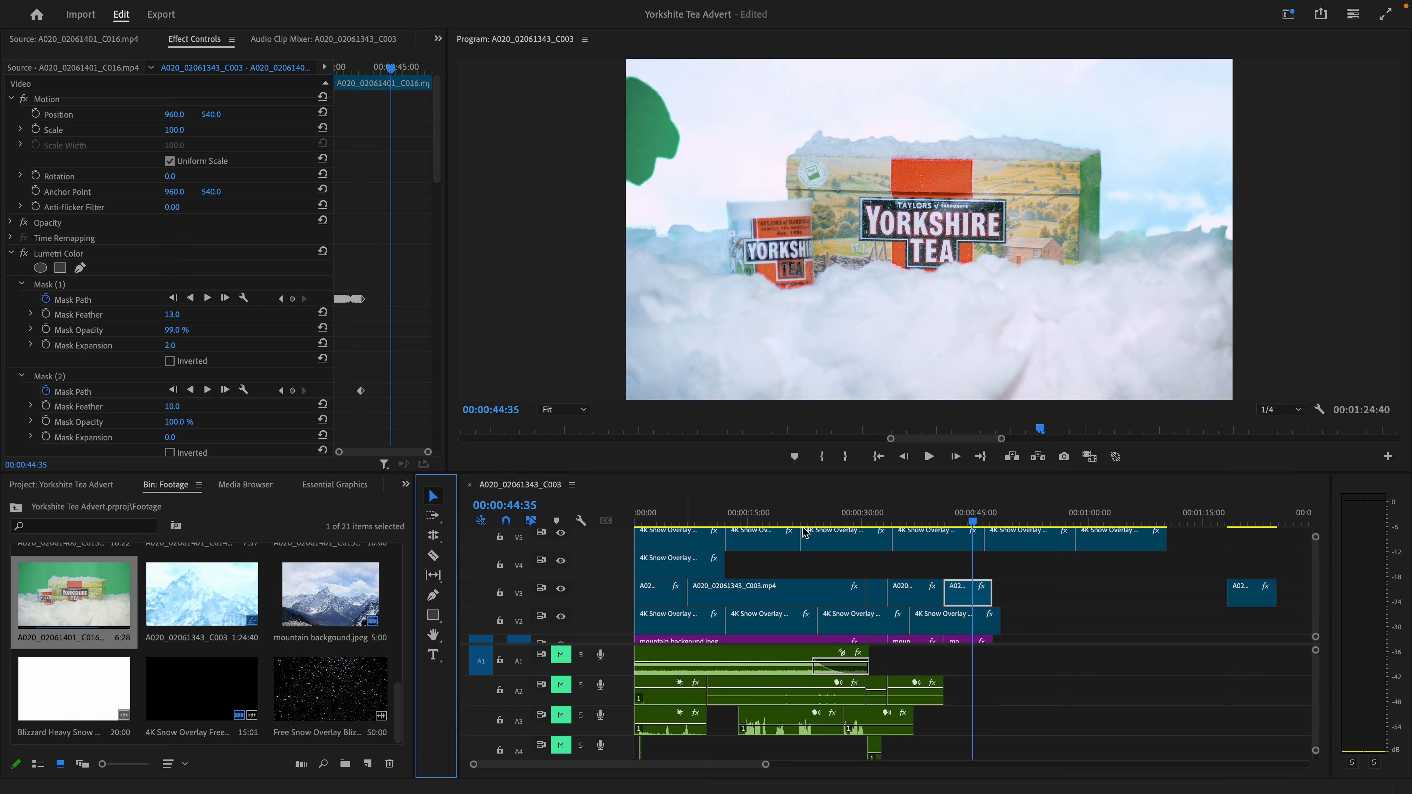
- Move the playhead to 00:00:41:06 near the start of the tea box clip and reselect that clip
{"action": "left_click", "coordinate": [947, 513]}
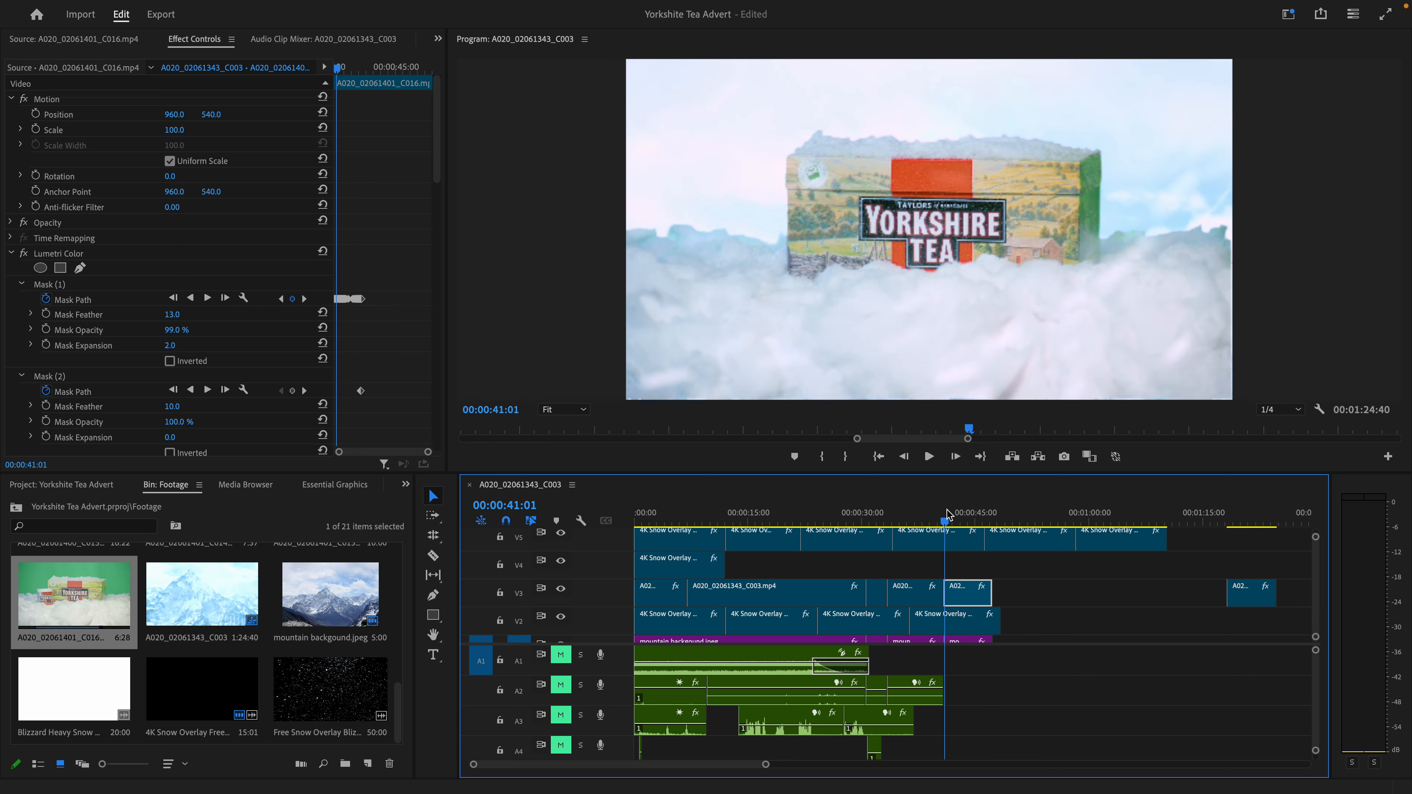
{"action": "left_click", "coordinate": [943, 514]}
{"action": "left_click", "coordinate": [955, 569]}
{"action": "left_click", "coordinate": [945, 513]}
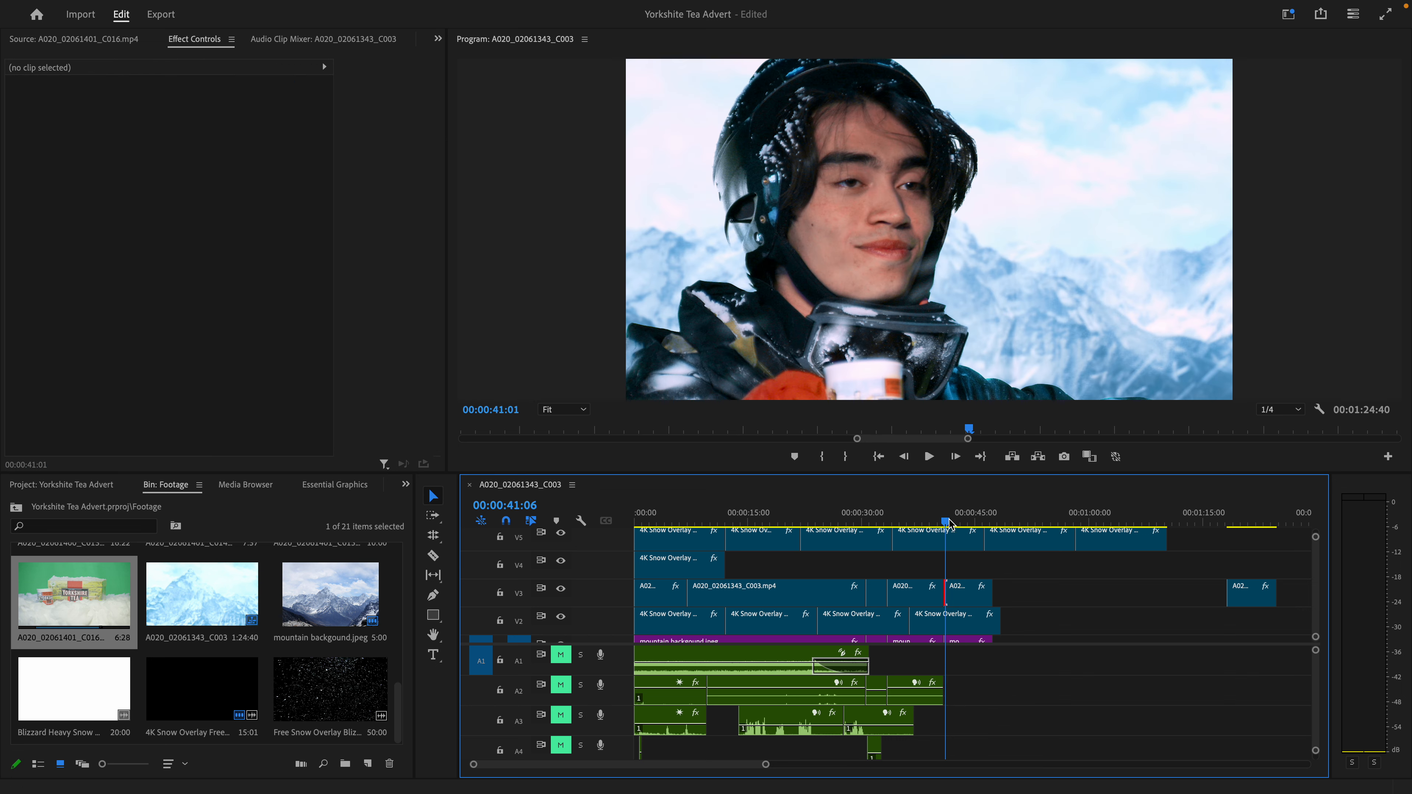
{"action": "left_click", "coordinate": [969, 592]}
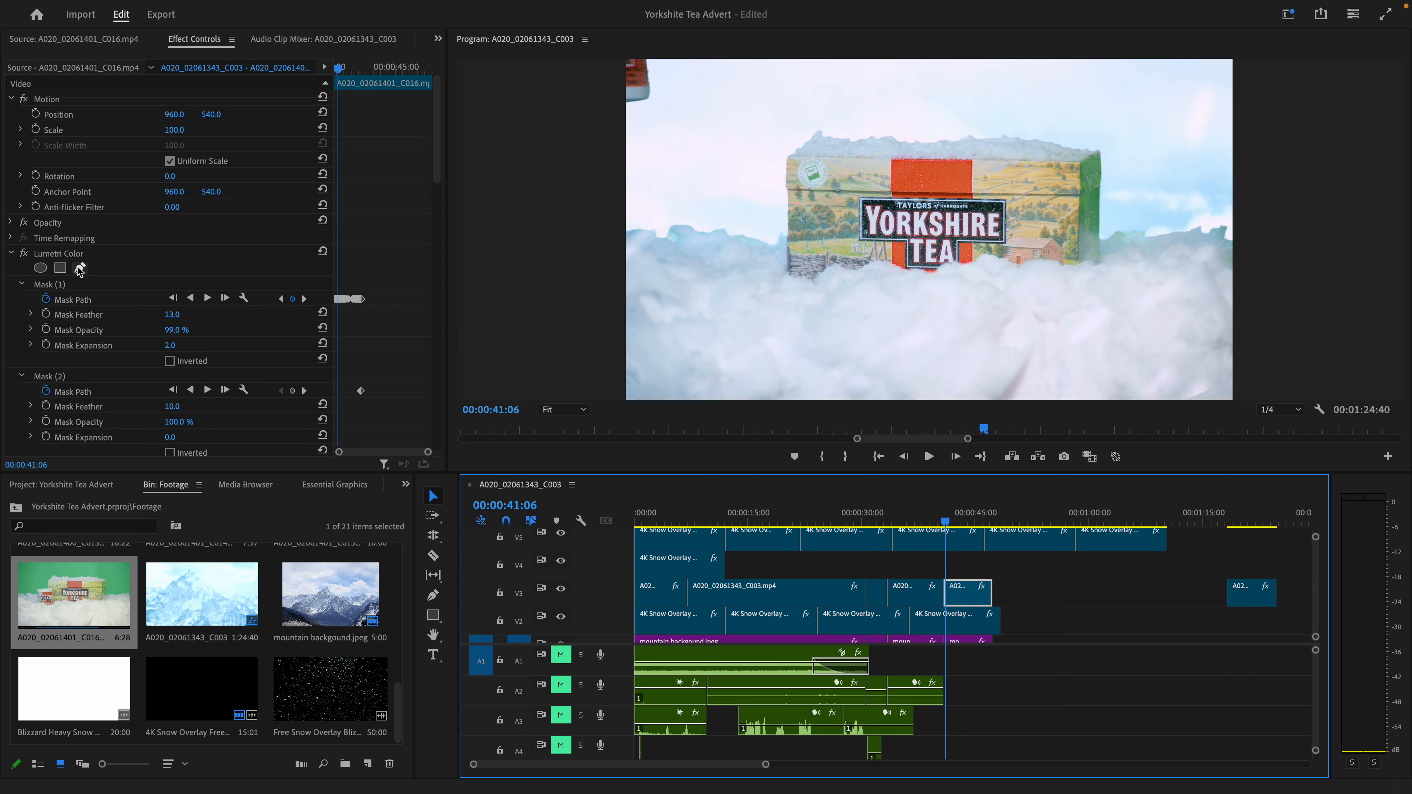
- Show the Lumetri Color Mask (1) outline, inspect it closely along the top of the tea box and step ahead to 00:00:41:11
{"action": "left_click", "coordinate": [48, 285]}
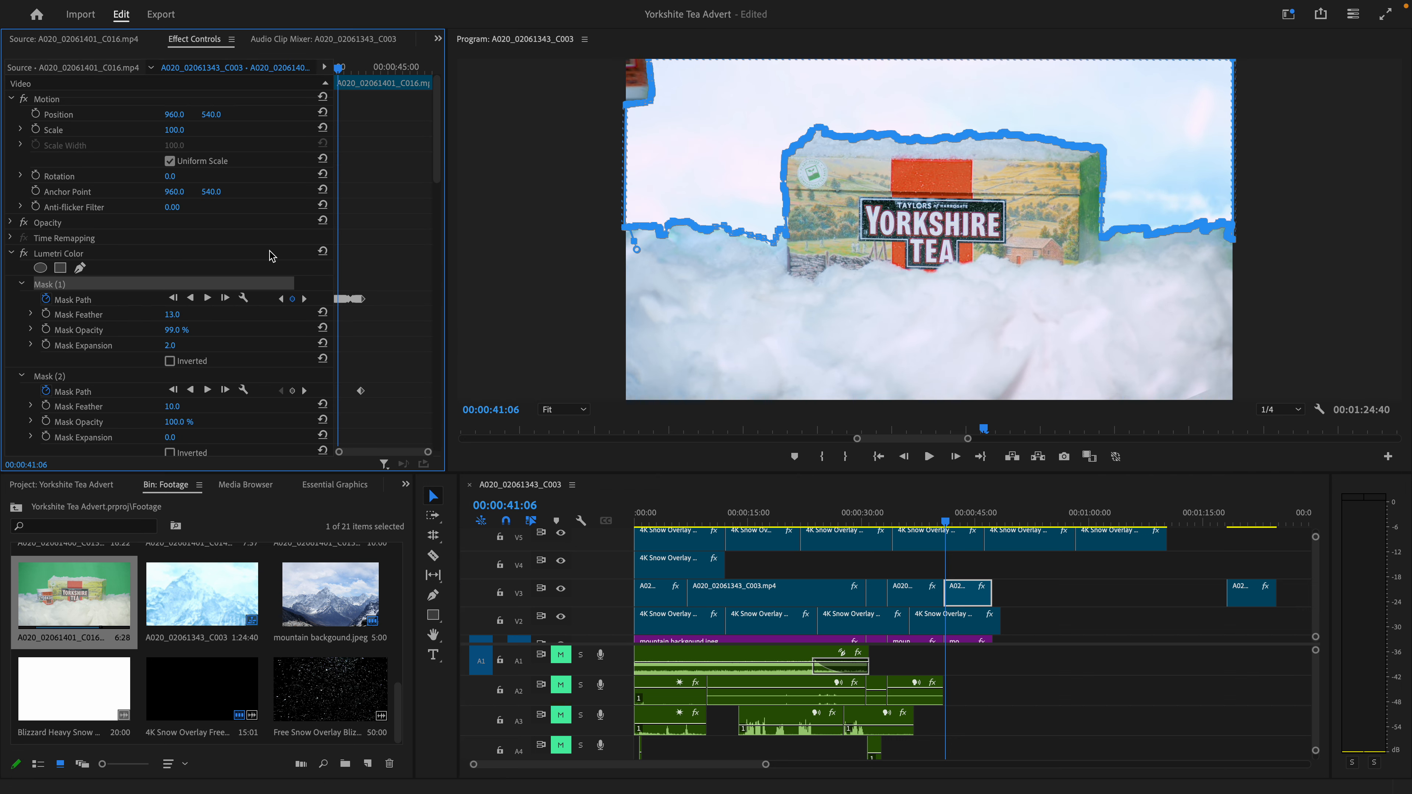
{"action": "scroll", "coordinate": [801, 150], "scroll_direction": "up", "scroll_amount": 10}
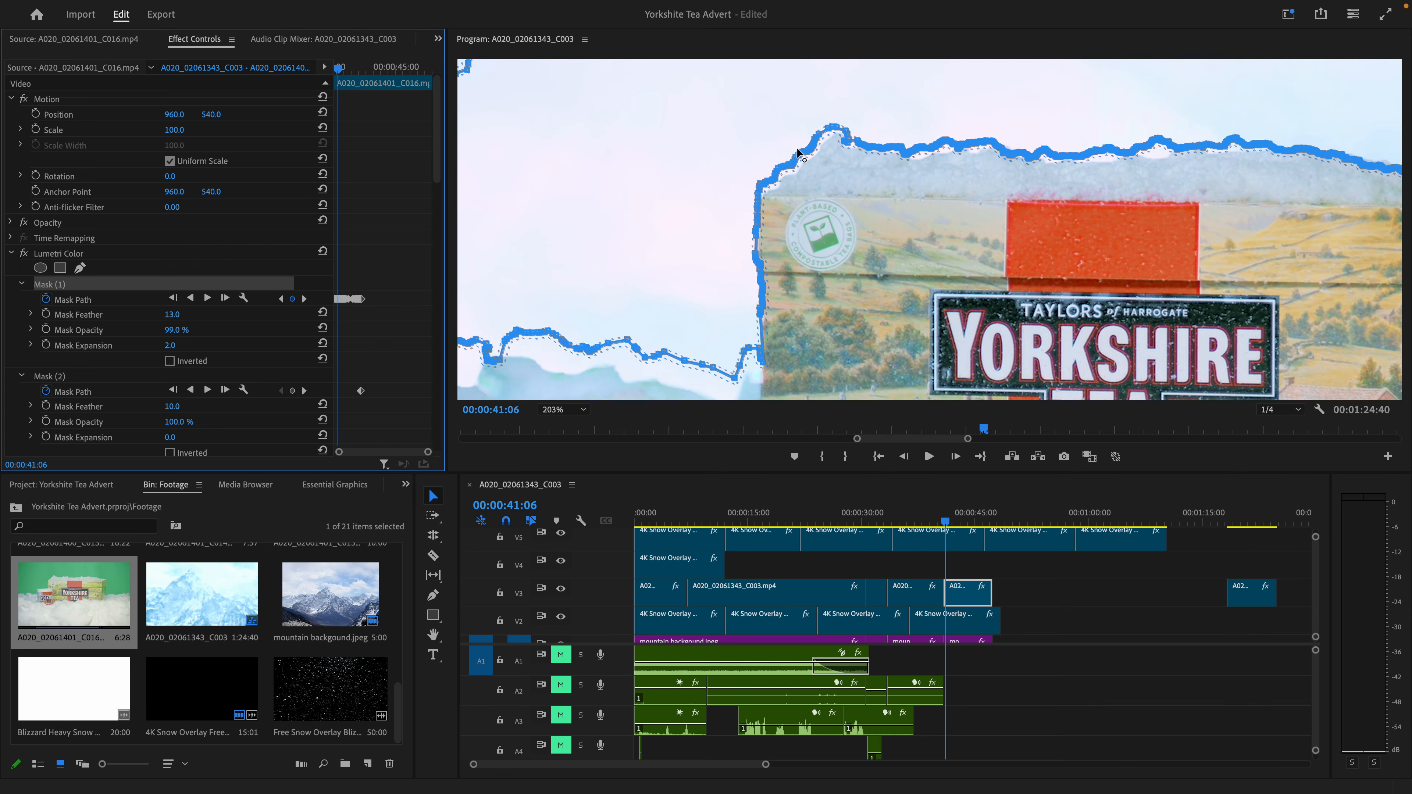
{"action": "scroll", "coordinate": [798, 156], "scroll_direction": "up", "scroll_amount": 2}
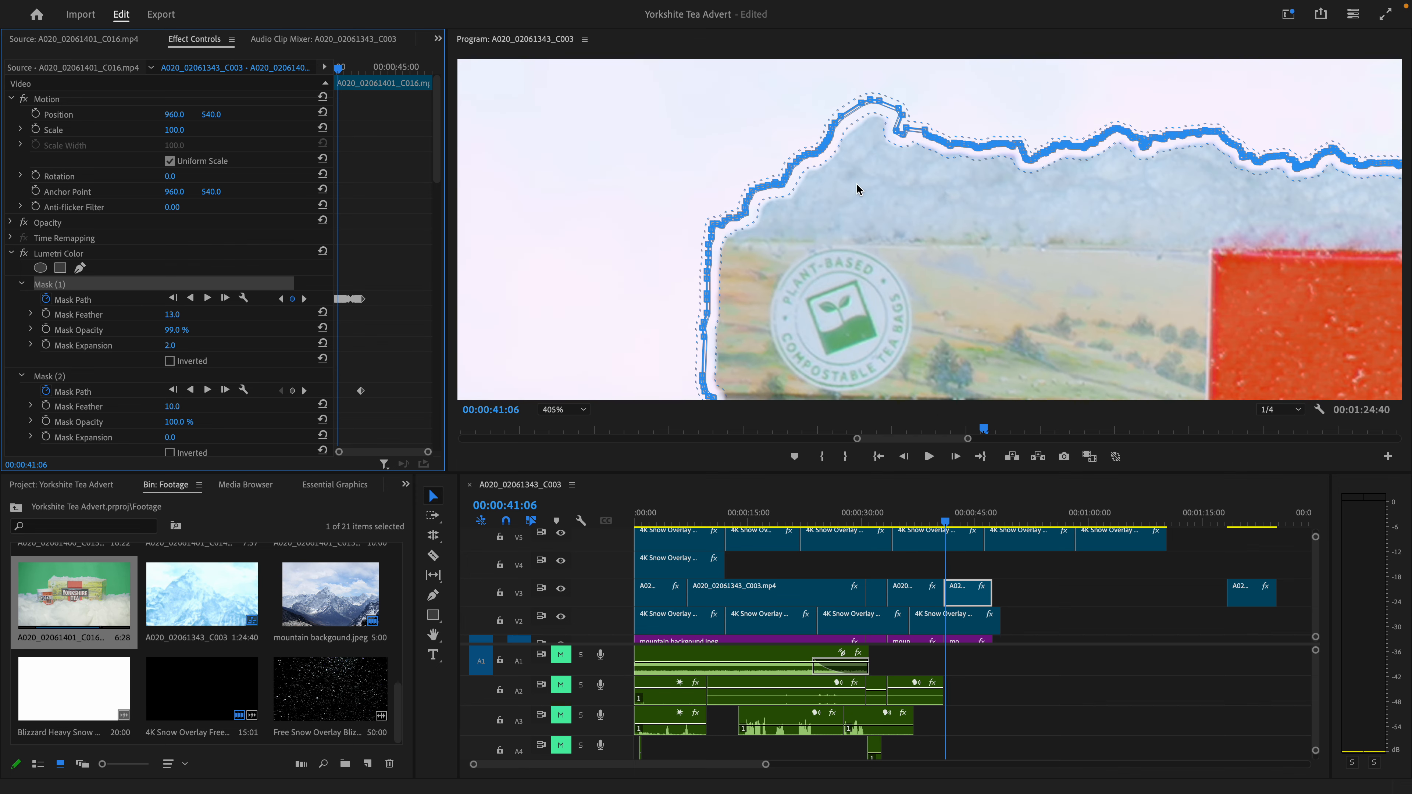
{"action": "scroll", "coordinate": [856, 183], "scroll_direction": "down", "scroll_amount": 3}
{"action": "scroll", "coordinate": [856, 183], "scroll_direction": "down", "scroll_amount": 8}
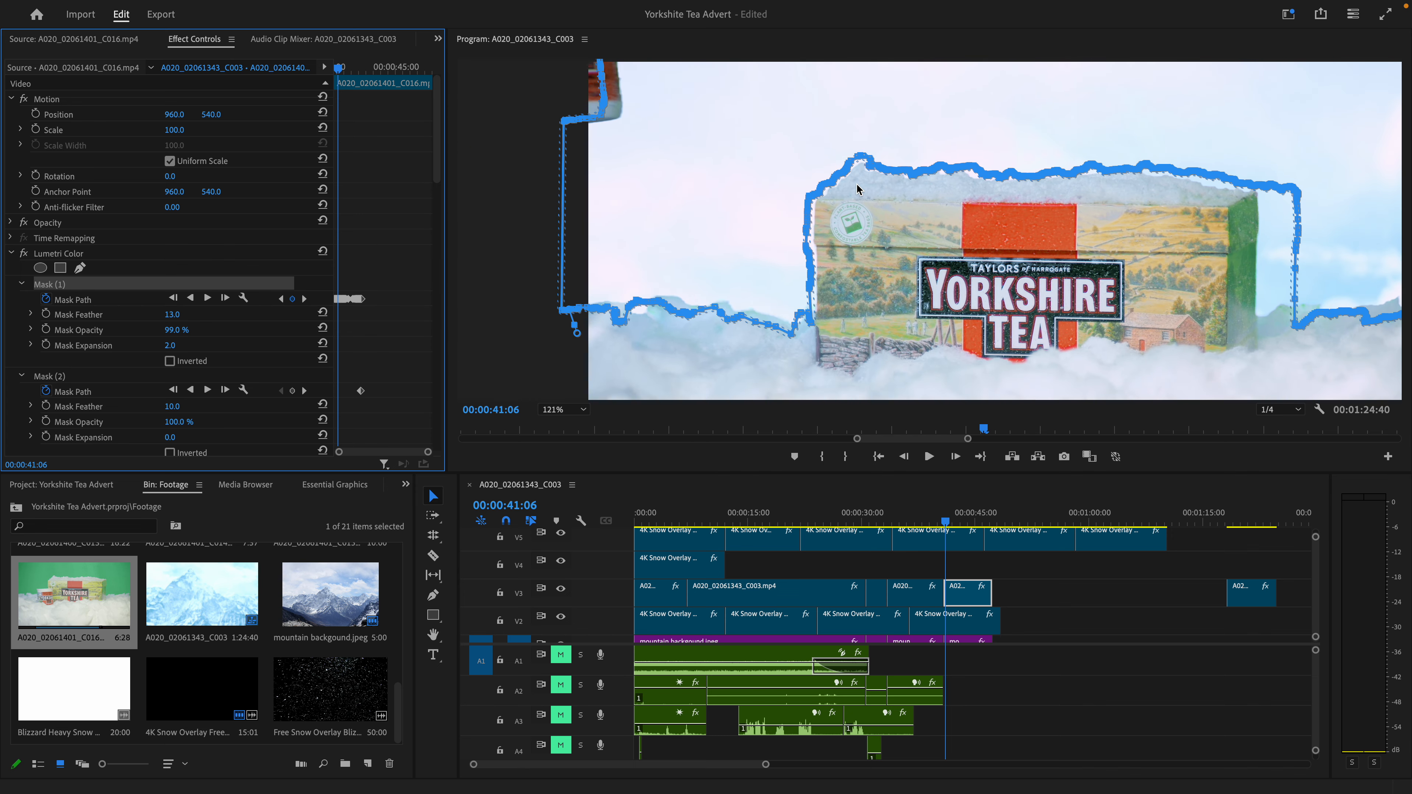
{"action": "left_click", "coordinate": [956, 457]}
{"action": "left_click", "coordinate": [956, 457]}
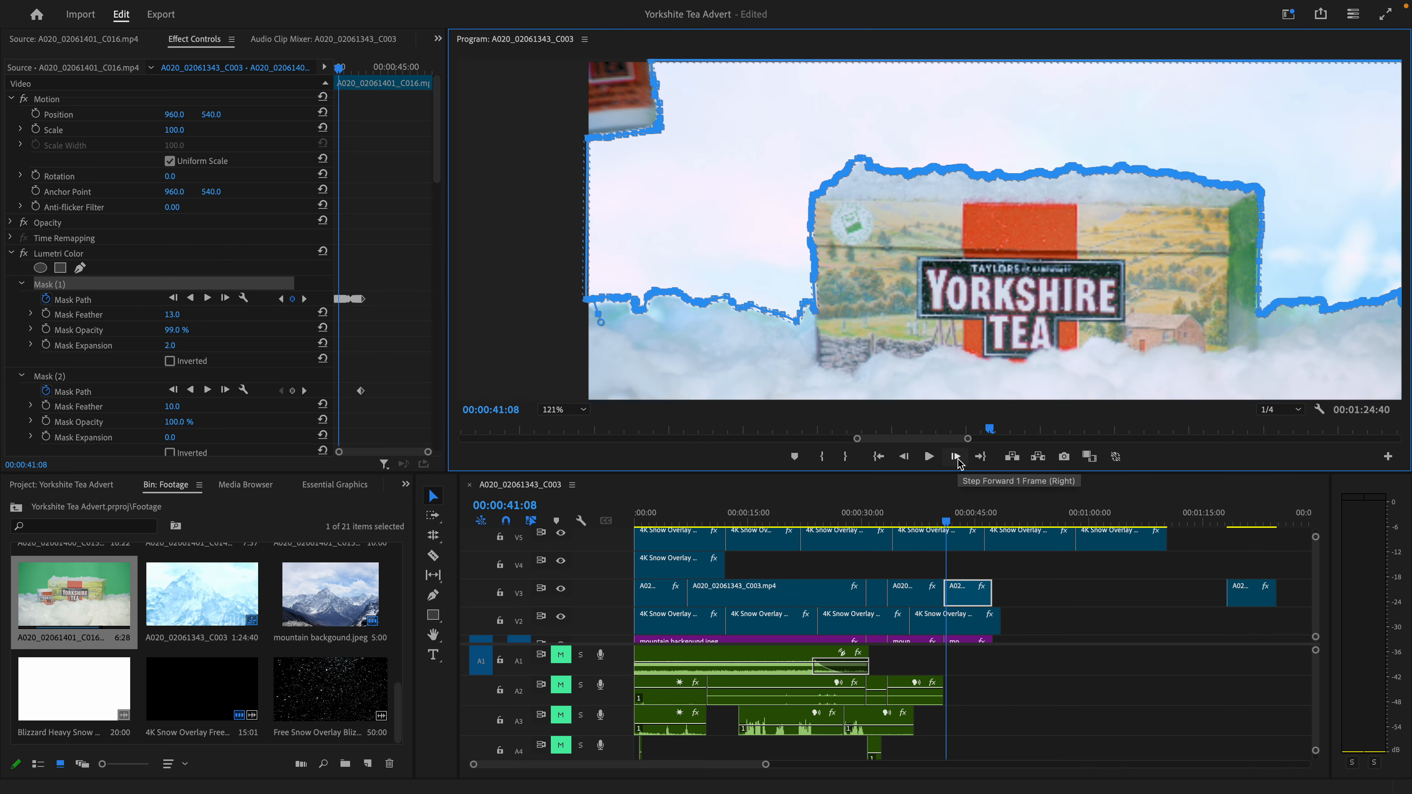
{"action": "left_click", "coordinate": [956, 457]}
{"action": "left_click", "coordinate": [956, 457]}
{"action": "left_click", "coordinate": [956, 457]}
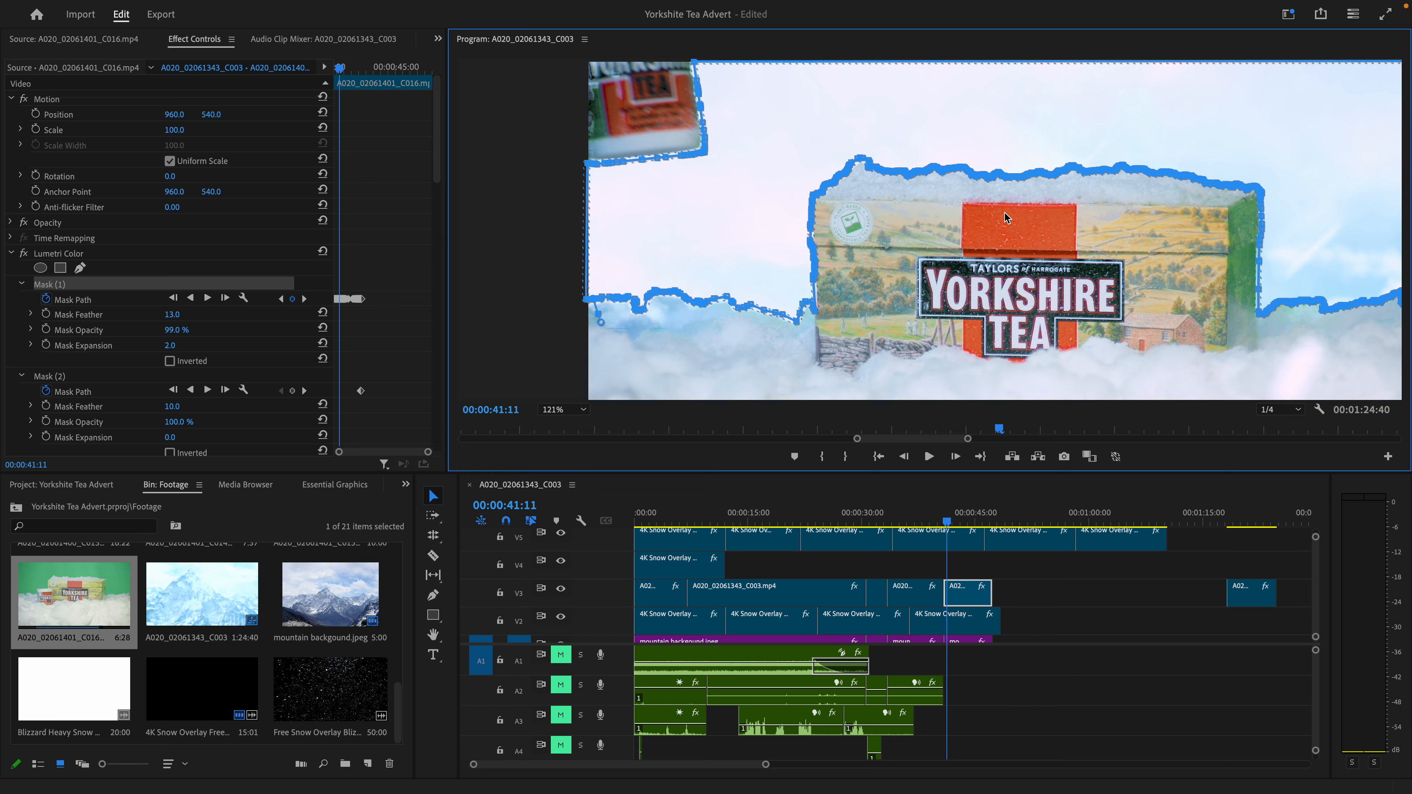
- Turn off the clip's Lumetri Color, toggle its Ultra Key for comparison and look over the masks and matte settings
{"action": "left_click", "coordinate": [23, 253]}
{"action": "scroll", "coordinate": [83, 332], "scroll_direction": "down", "scroll_amount": 5}
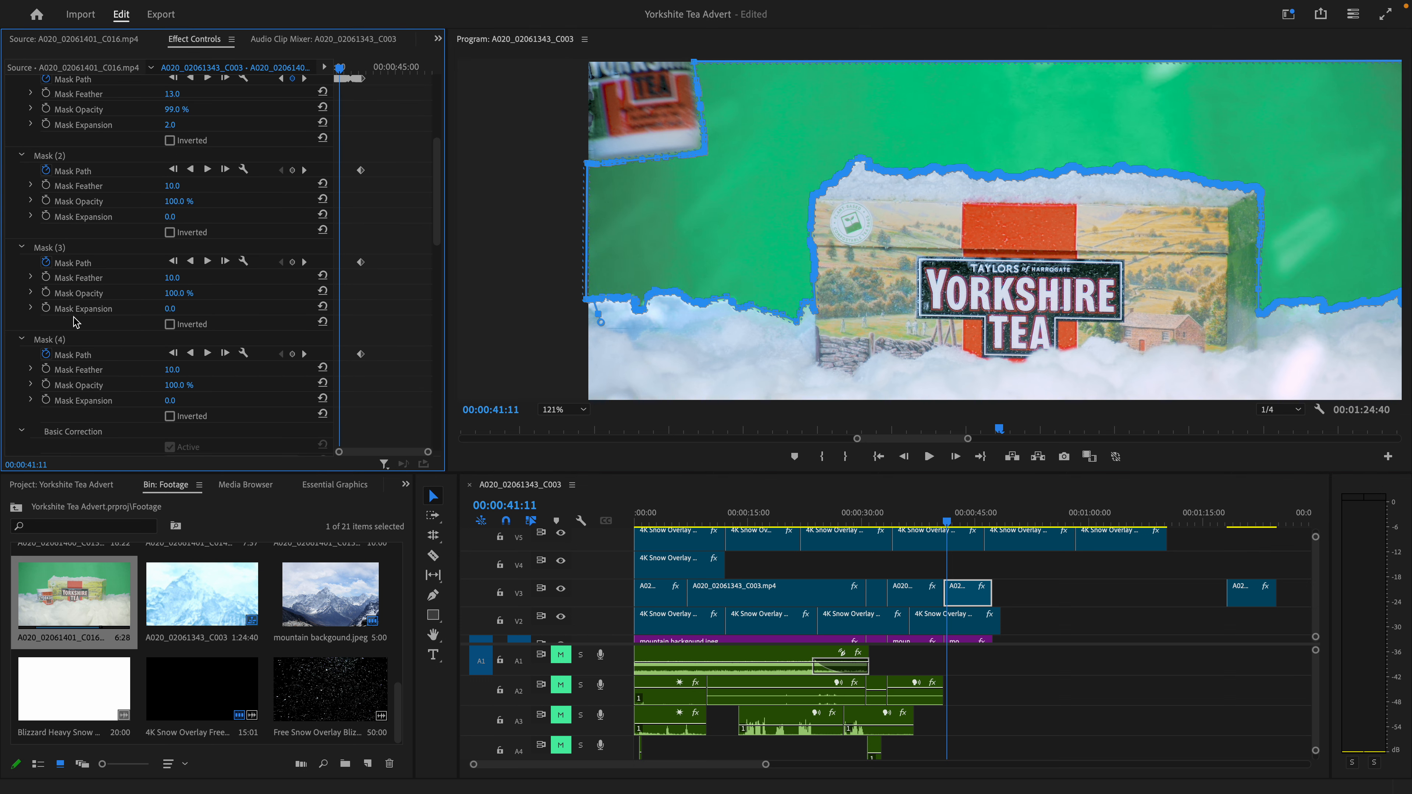
{"action": "scroll", "coordinate": [39, 231], "scroll_direction": "down", "scroll_amount": 10}
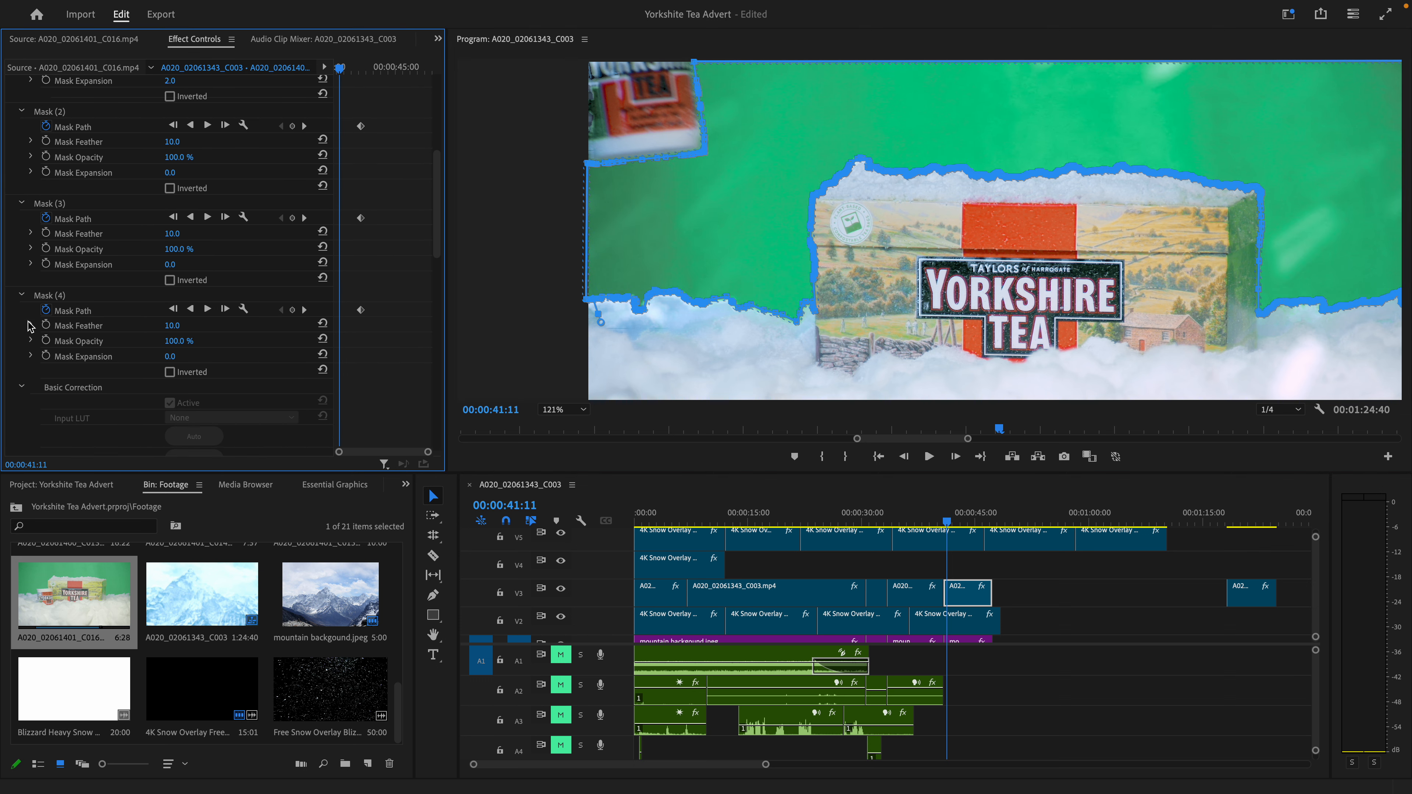
{"action": "scroll", "coordinate": [33, 337], "scroll_direction": "down", "scroll_amount": 3}
{"action": "left_click", "coordinate": [25, 272]}
{"action": "left_click", "coordinate": [26, 271]}
{"action": "left_click", "coordinate": [26, 271]}
{"action": "left_click", "coordinate": [25, 271]}
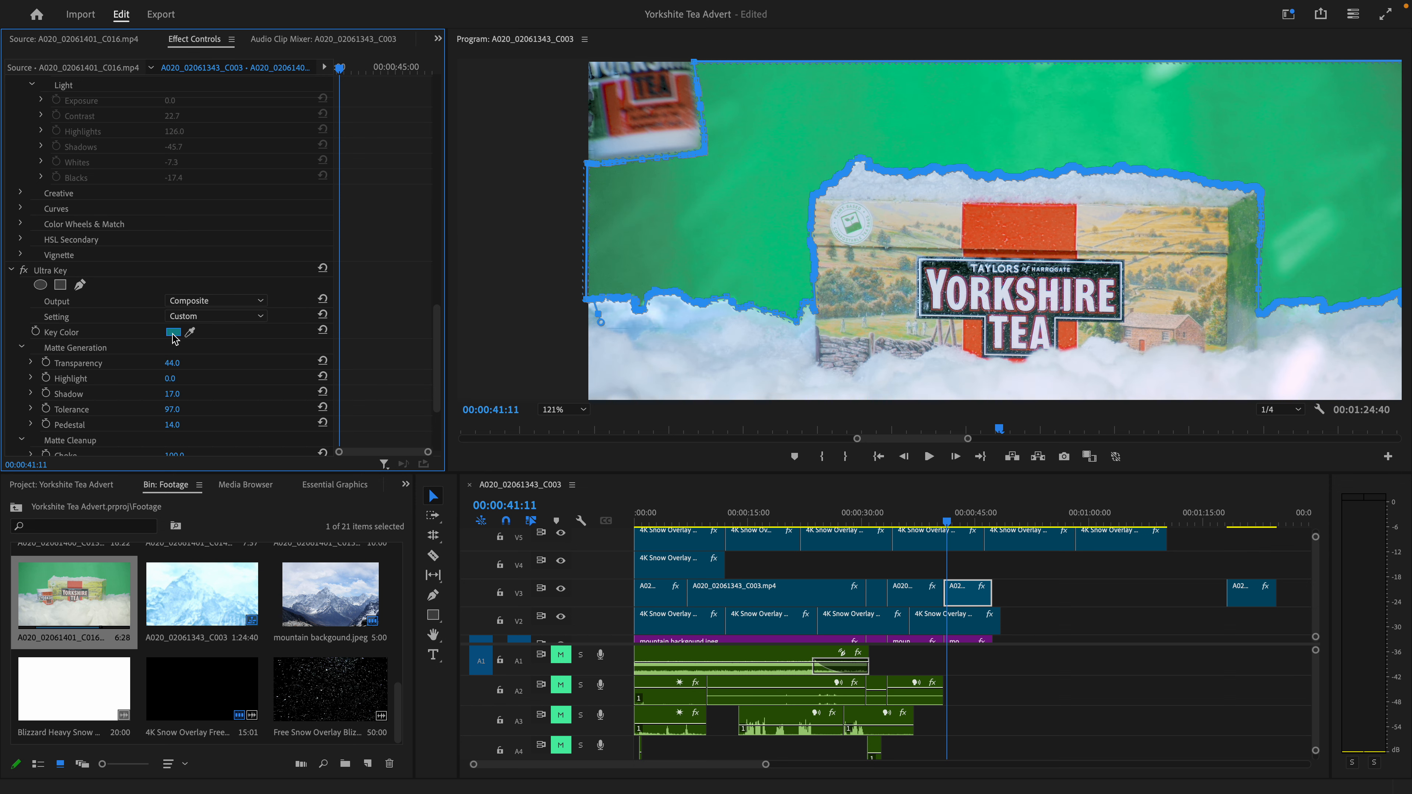
{"action": "scroll", "coordinate": [709, 229], "scroll_direction": "left", "scroll_amount": 1}
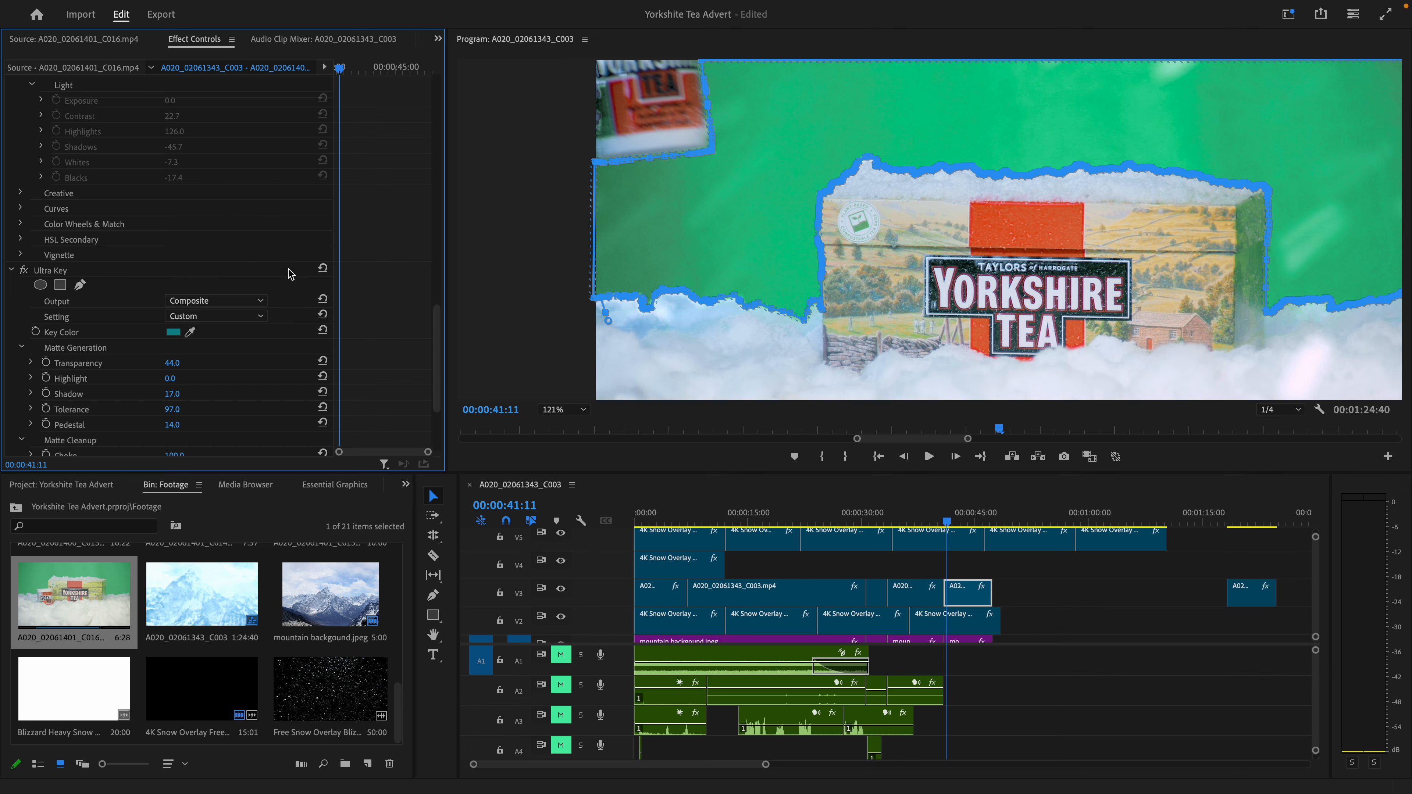
{"action": "scroll", "coordinate": [318, 286], "scroll_direction": "up", "scroll_amount": 10}
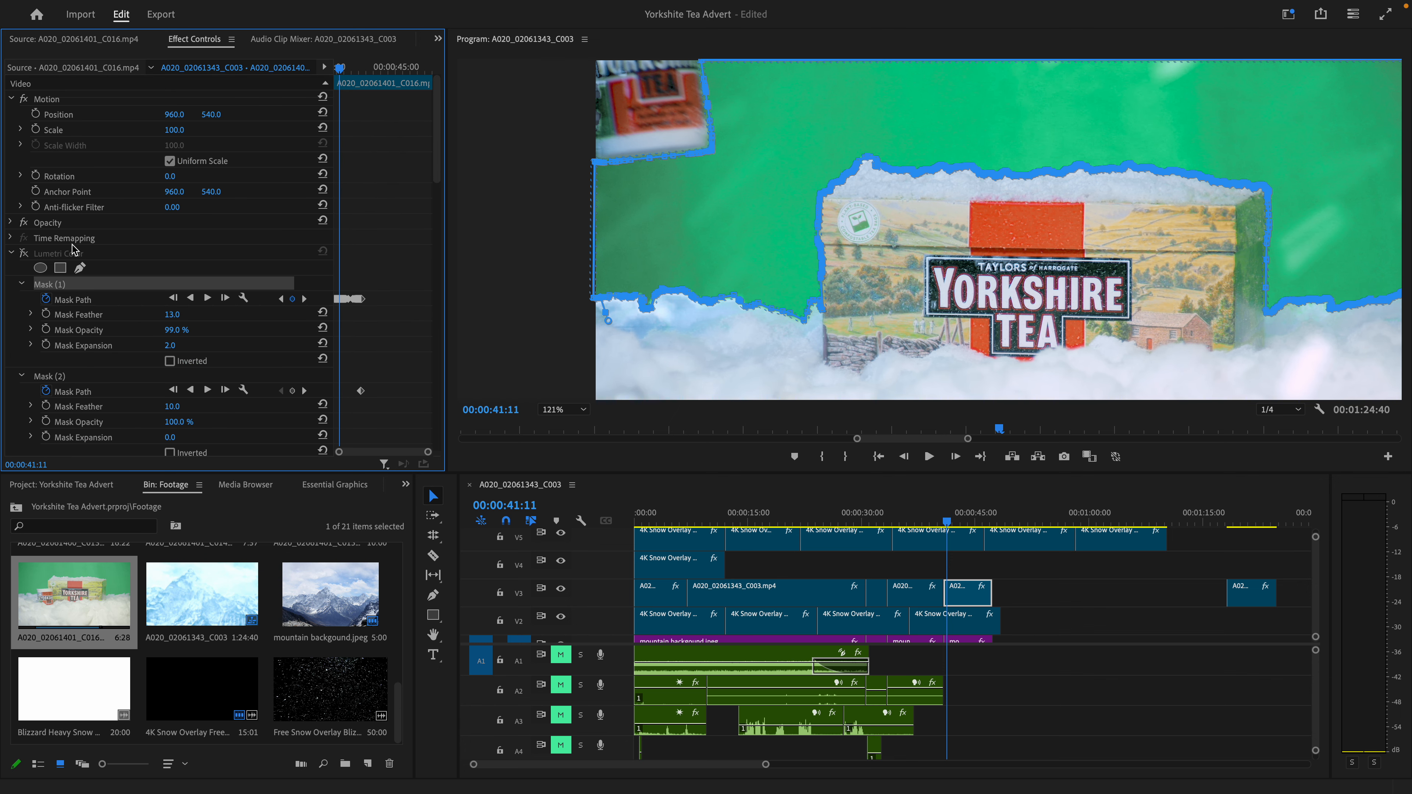
- Turn the clip's Lumetri Color back on and toggle it to compare the masked background with and without it
{"action": "left_click", "coordinate": [22, 254]}
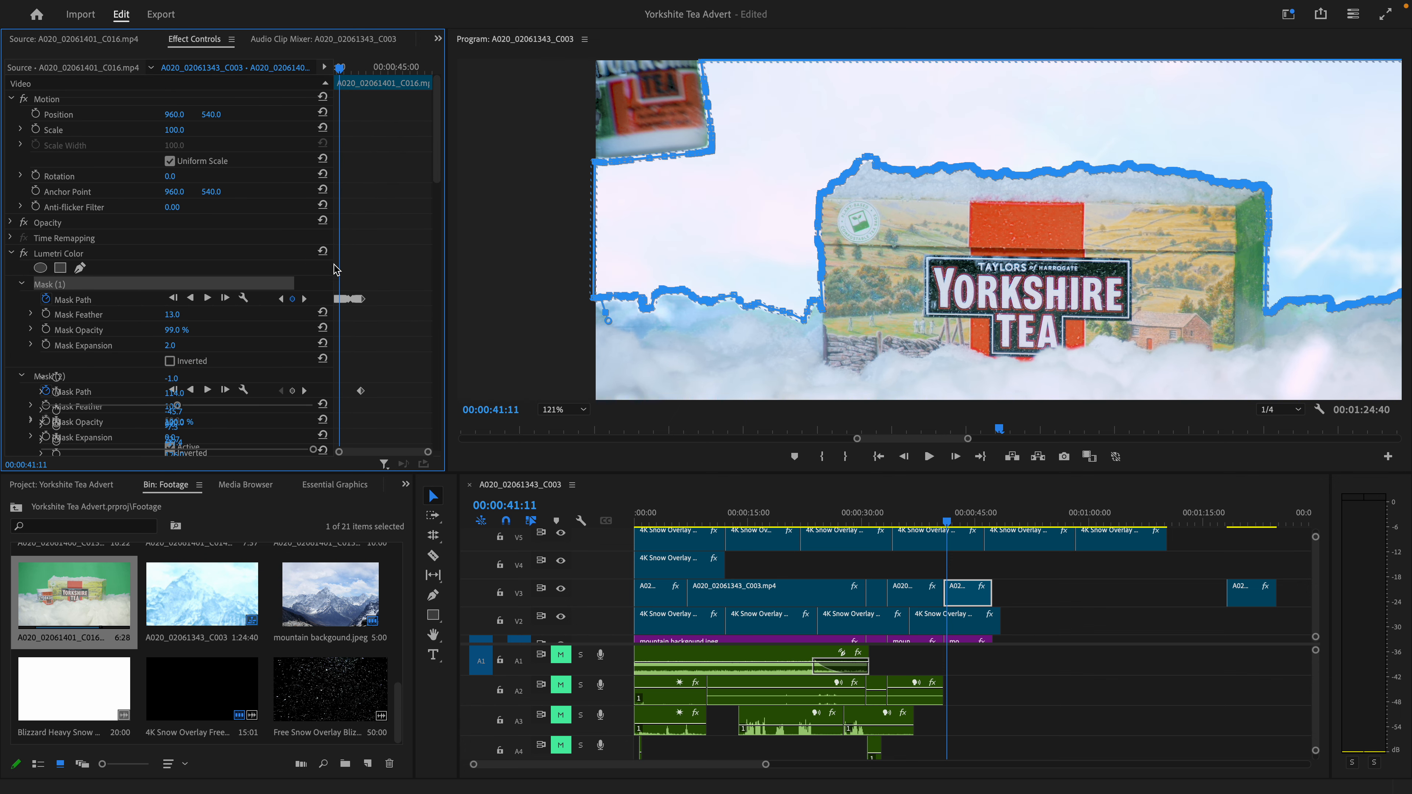
{"action": "left_click", "coordinate": [23, 254]}
{"action": "left_click", "coordinate": [24, 254]}
- Turn off Ultra Key on the tea box clip, review the masks and correction values, and turn Ultra Key back on
{"action": "scroll", "coordinate": [236, 292], "scroll_direction": "down", "scroll_amount": 15}
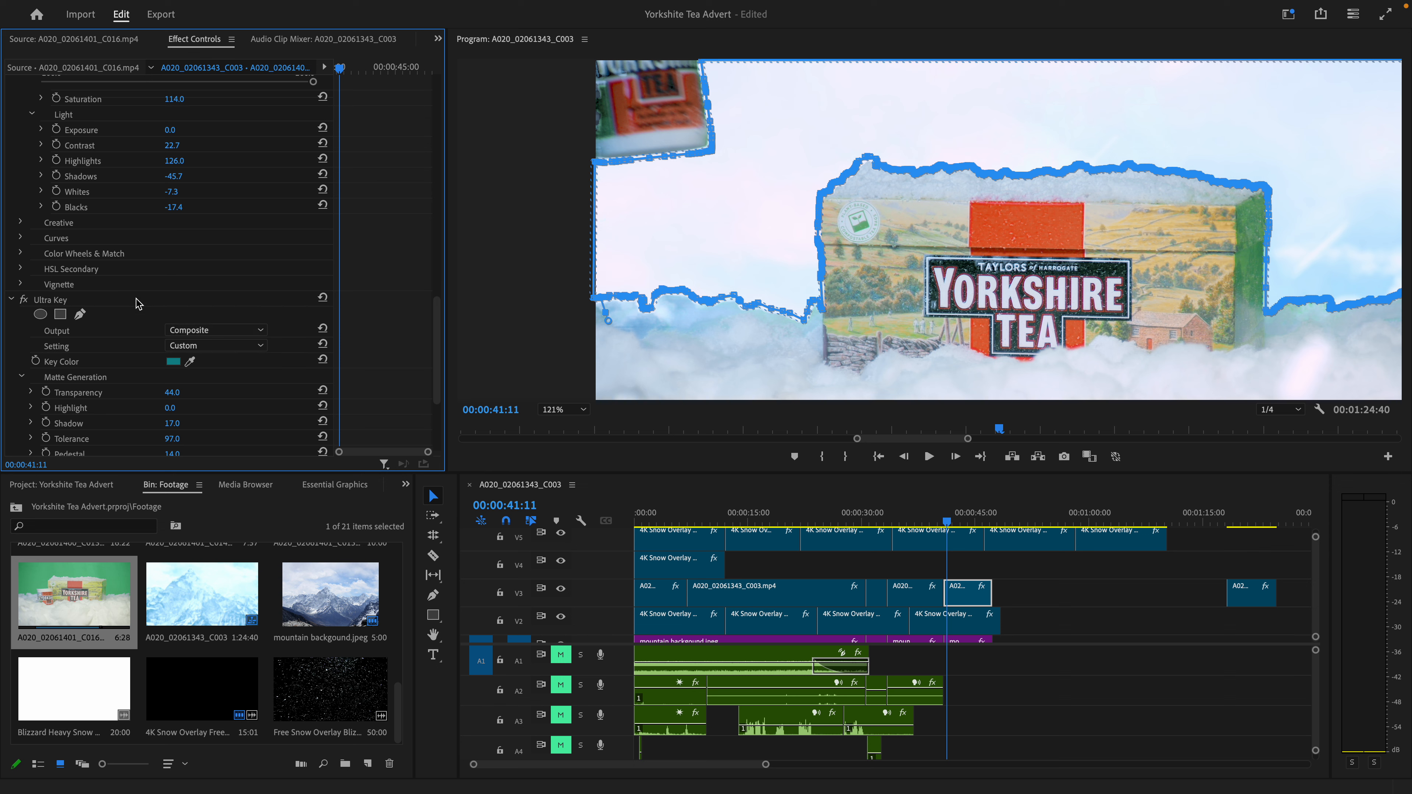
{"action": "left_click", "coordinate": [23, 299]}
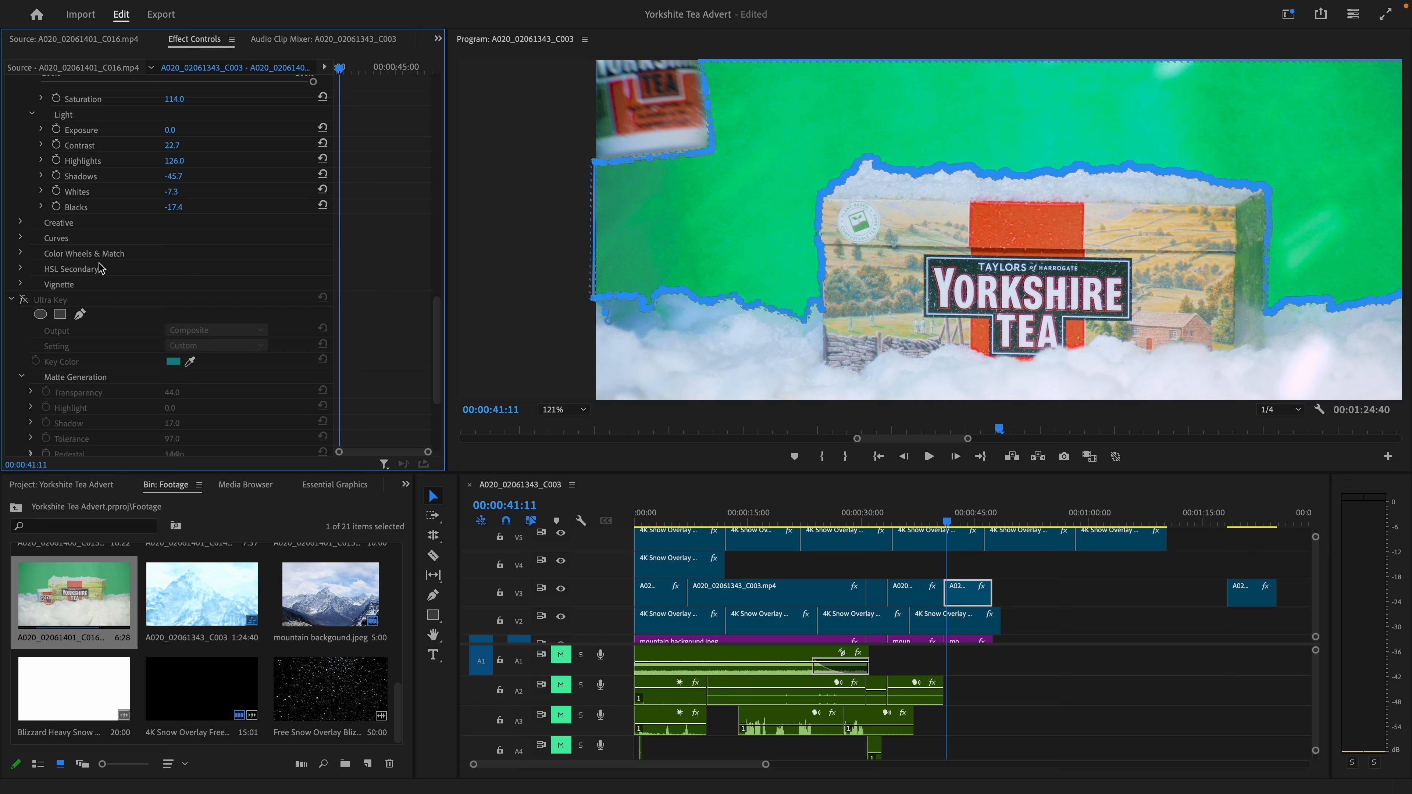
{"action": "scroll", "coordinate": [97, 346], "scroll_direction": "down", "scroll_amount": 2}
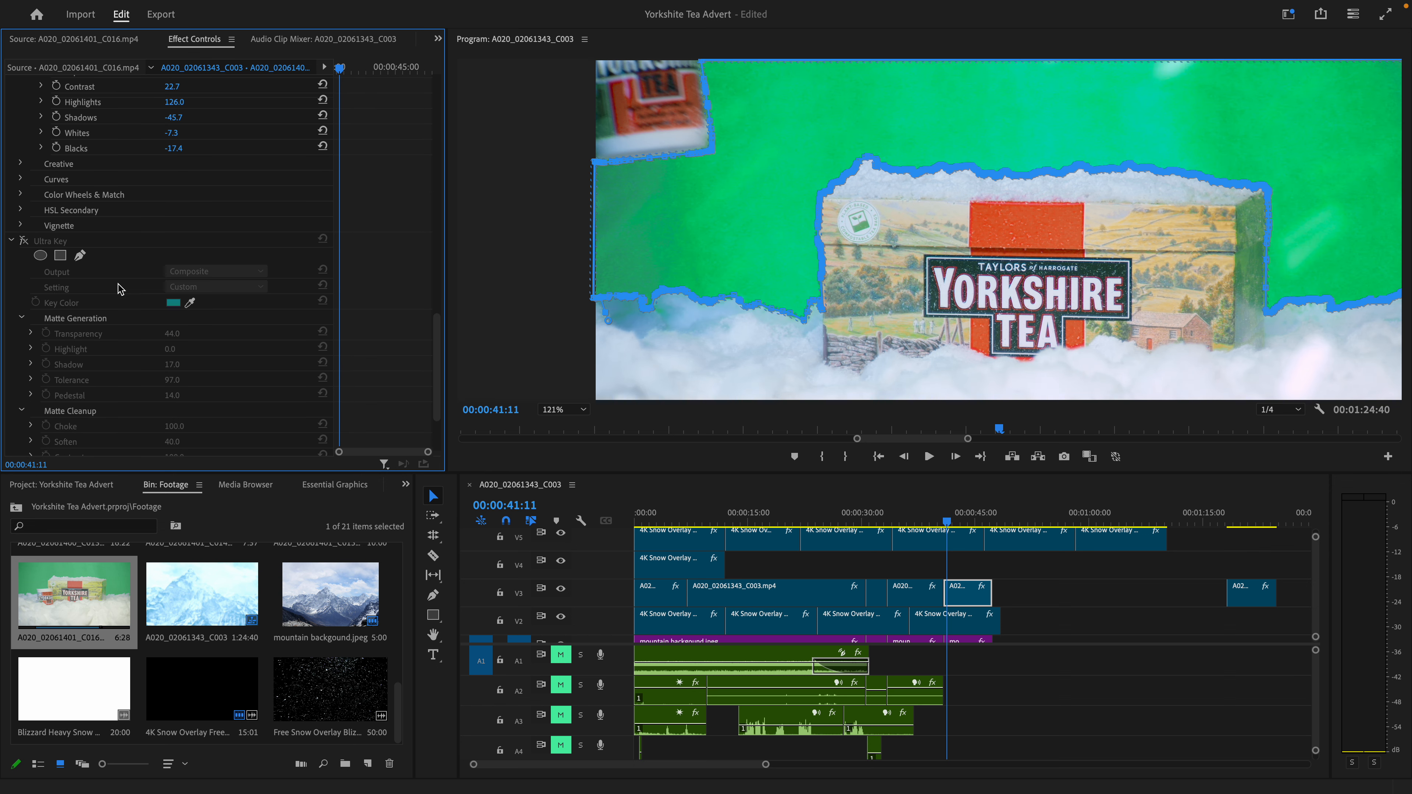
{"action": "scroll", "coordinate": [83, 259], "scroll_direction": "up", "scroll_amount": 8}
{"action": "scroll", "coordinate": [86, 258], "scroll_direction": "up", "scroll_amount": 10}
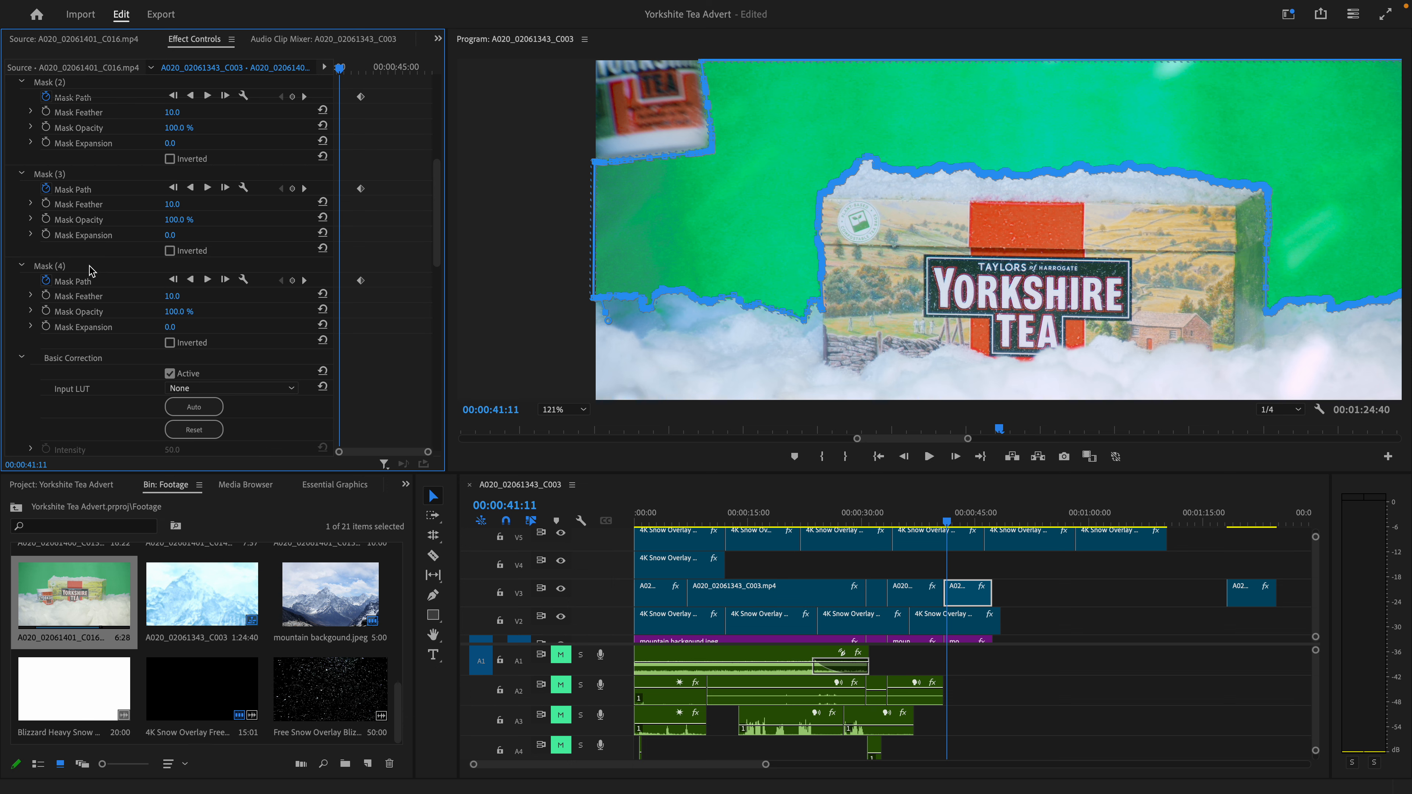
{"action": "scroll", "coordinate": [15, 281], "scroll_direction": "down", "scroll_amount": 20}
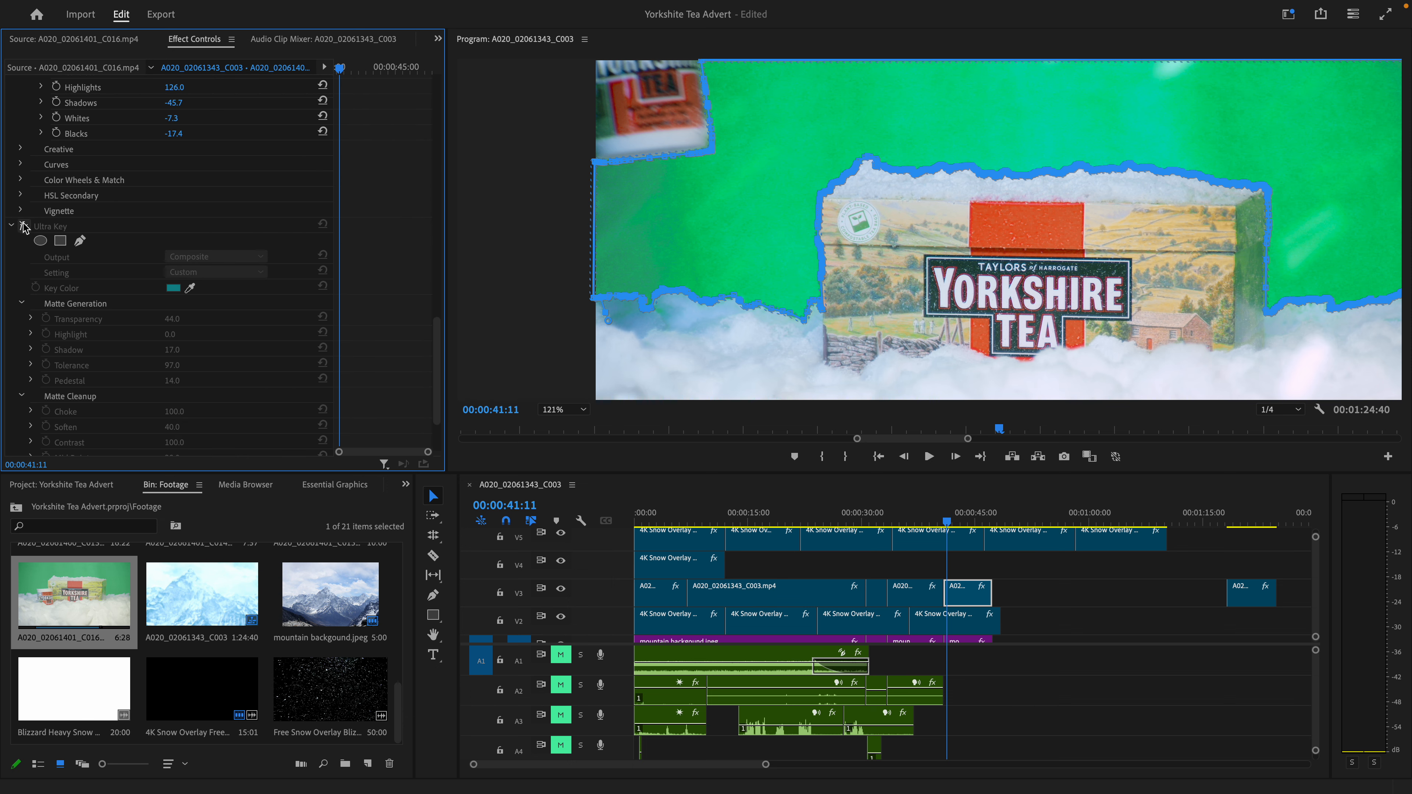
{"action": "left_click", "coordinate": [23, 226]}
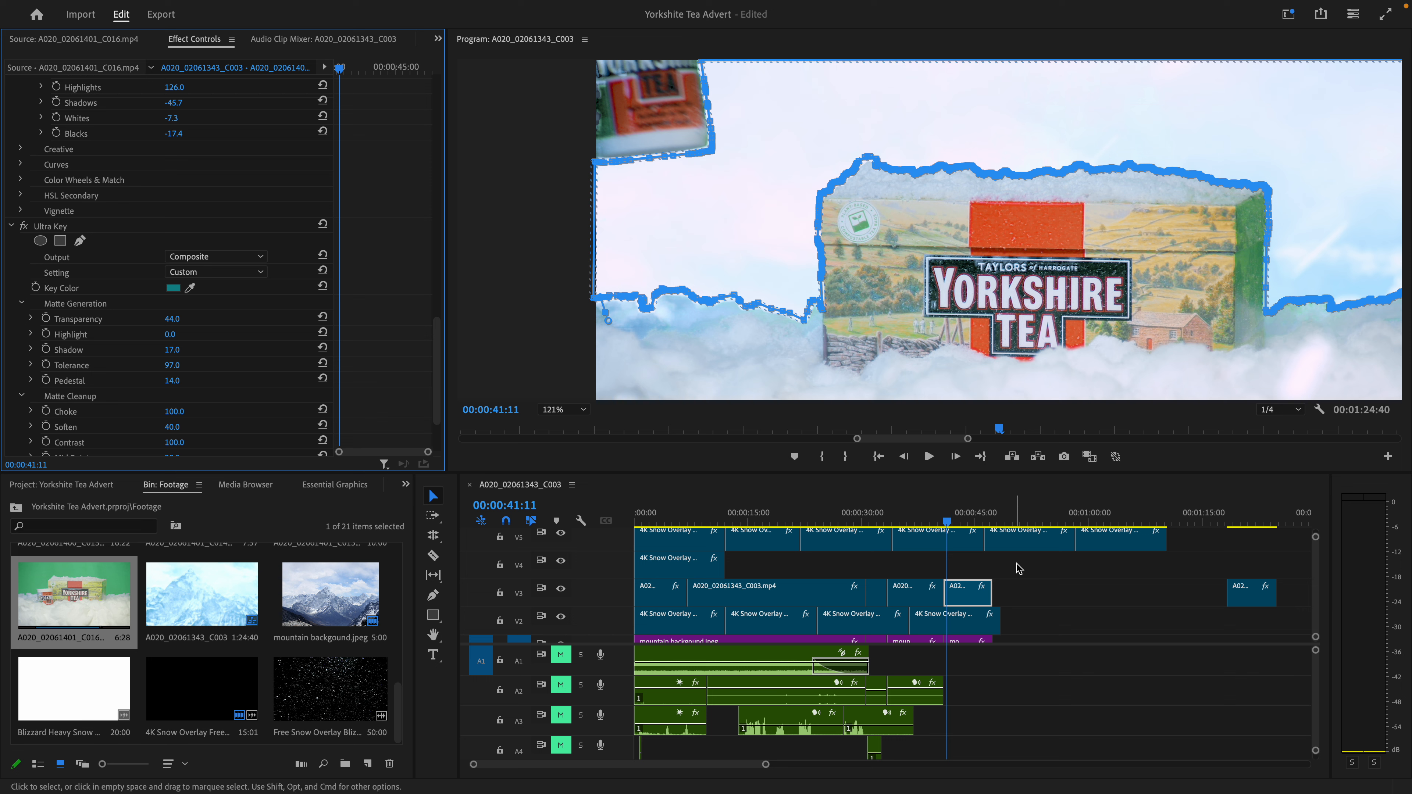
- Step through the frames from 00:00:41:11 to 00:00:41:25 to examine the Mask (1) outline around the moving mug and glove
{"action": "left_click", "coordinate": [955, 456]}
{"action": "left_click", "coordinate": [955, 457]}
{"action": "left_click", "coordinate": [955, 456]}
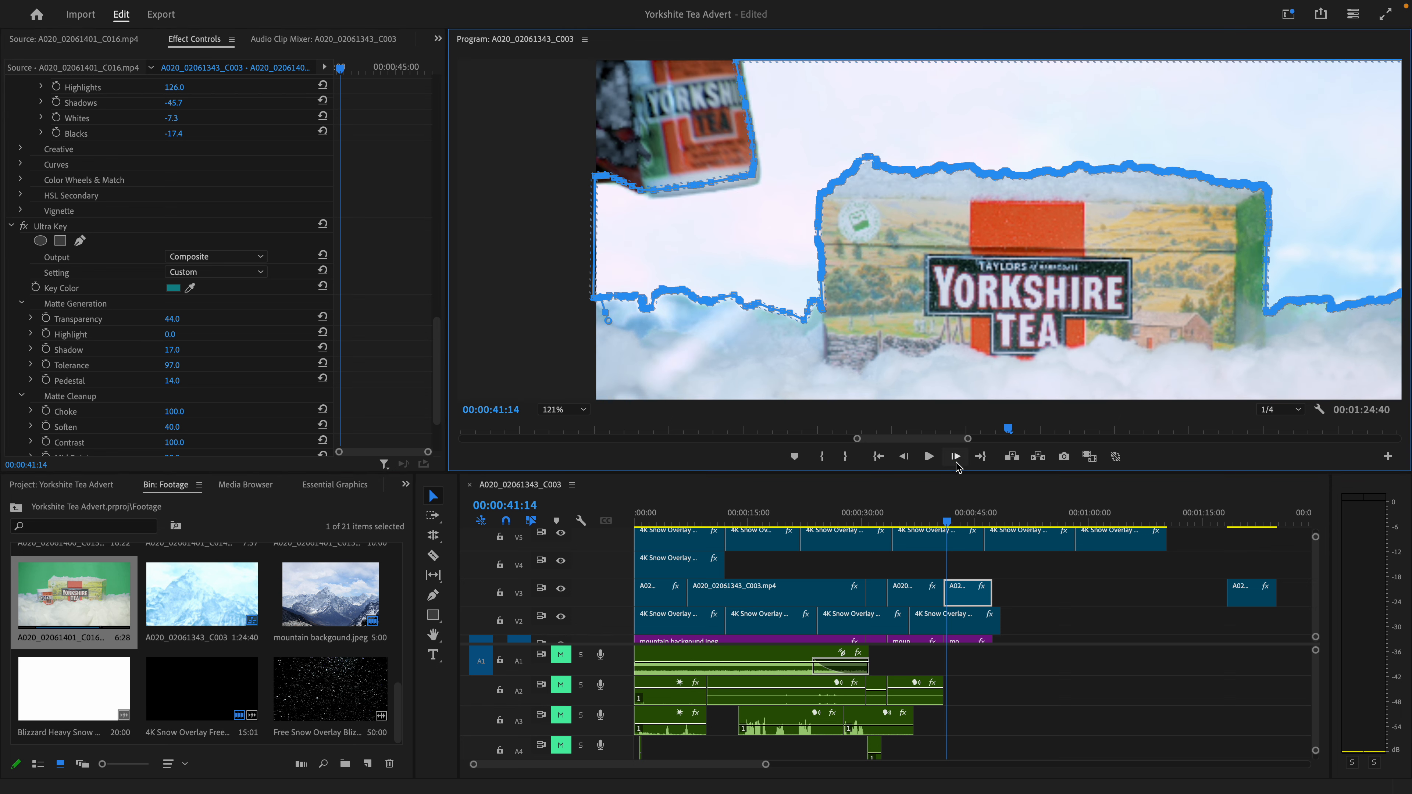
{"action": "left_click", "coordinate": [956, 461]}
{"action": "left_click", "coordinate": [956, 462]}
{"action": "left_click", "coordinate": [956, 461]}
{"action": "left_click", "coordinate": [956, 461]}
{"action": "left_click", "coordinate": [956, 461]}
{"action": "left_click", "coordinate": [956, 461]}
{"action": "left_click", "coordinate": [956, 461]}
{"action": "left_click", "coordinate": [956, 461]}
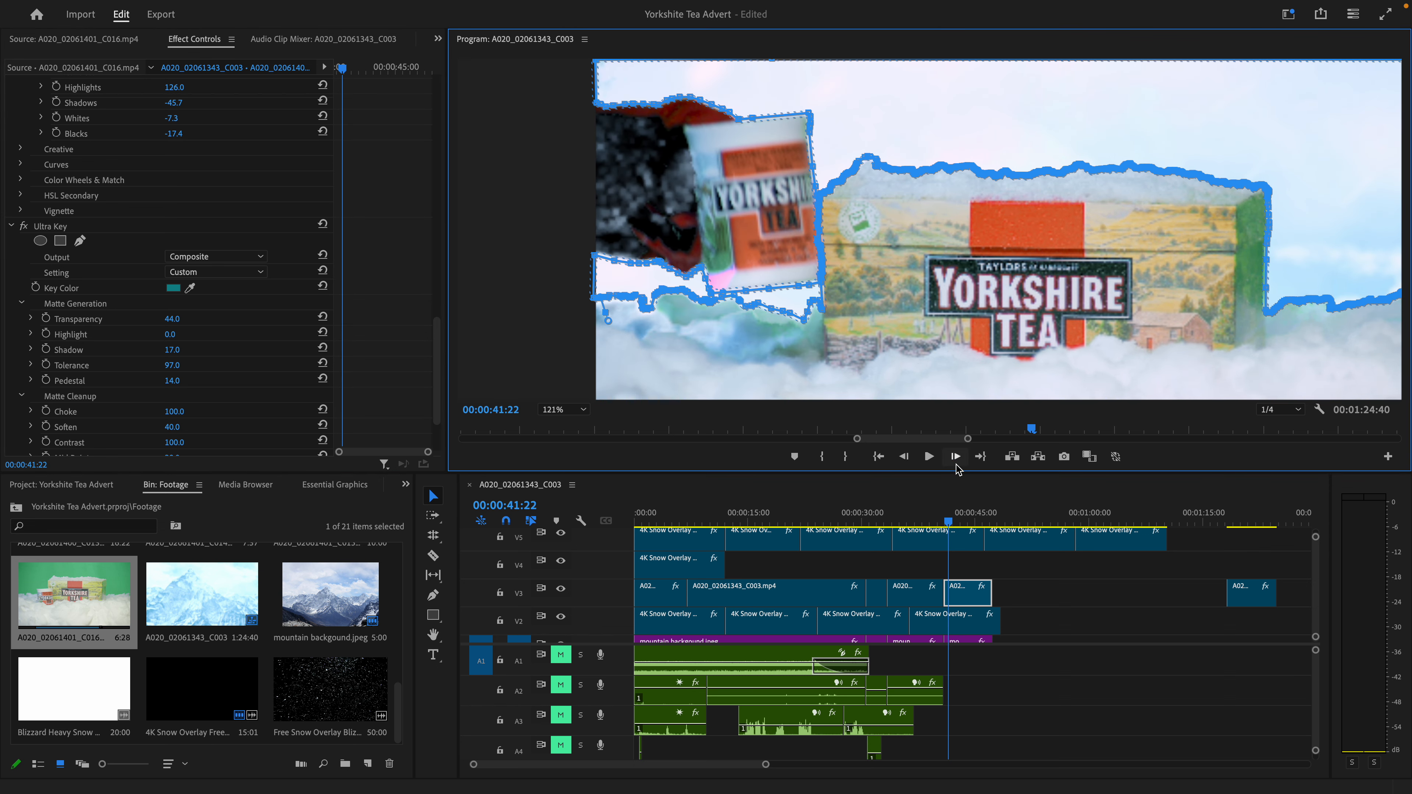
{"action": "left_click", "coordinate": [956, 462]}
{"action": "left_click", "coordinate": [956, 462]}
{"action": "left_click", "coordinate": [956, 461]}
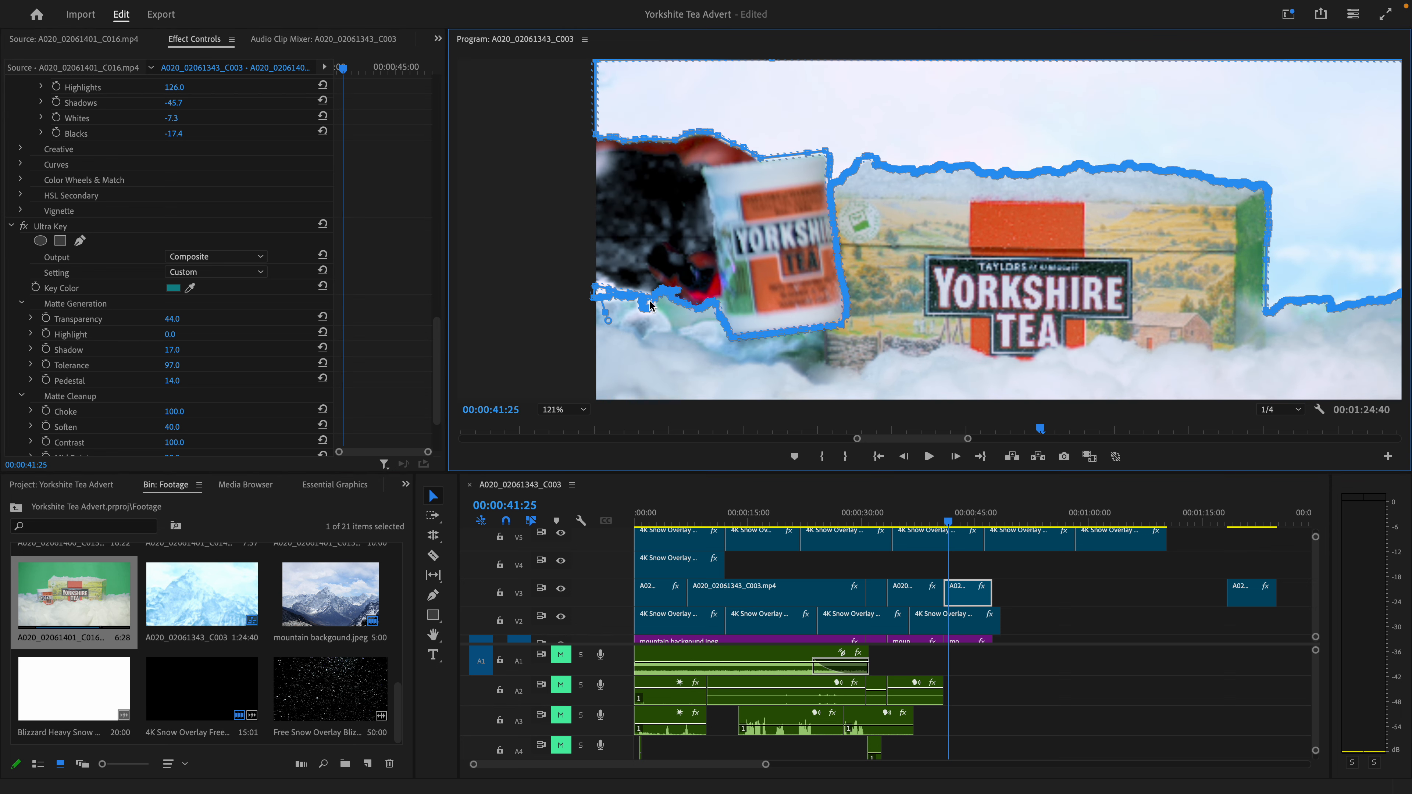
- Step between frames 00:00:41:19 and 00:00:41:23 to examine the mask outline closely around the moving mug and glove
{"action": "left_click", "coordinate": [905, 461]}
{"action": "left_click", "coordinate": [905, 460]}
{"action": "left_click", "coordinate": [905, 460]}
{"action": "left_click", "coordinate": [904, 461]}
{"action": "left_click", "coordinate": [905, 461]}
{"action": "left_click", "coordinate": [905, 461]}
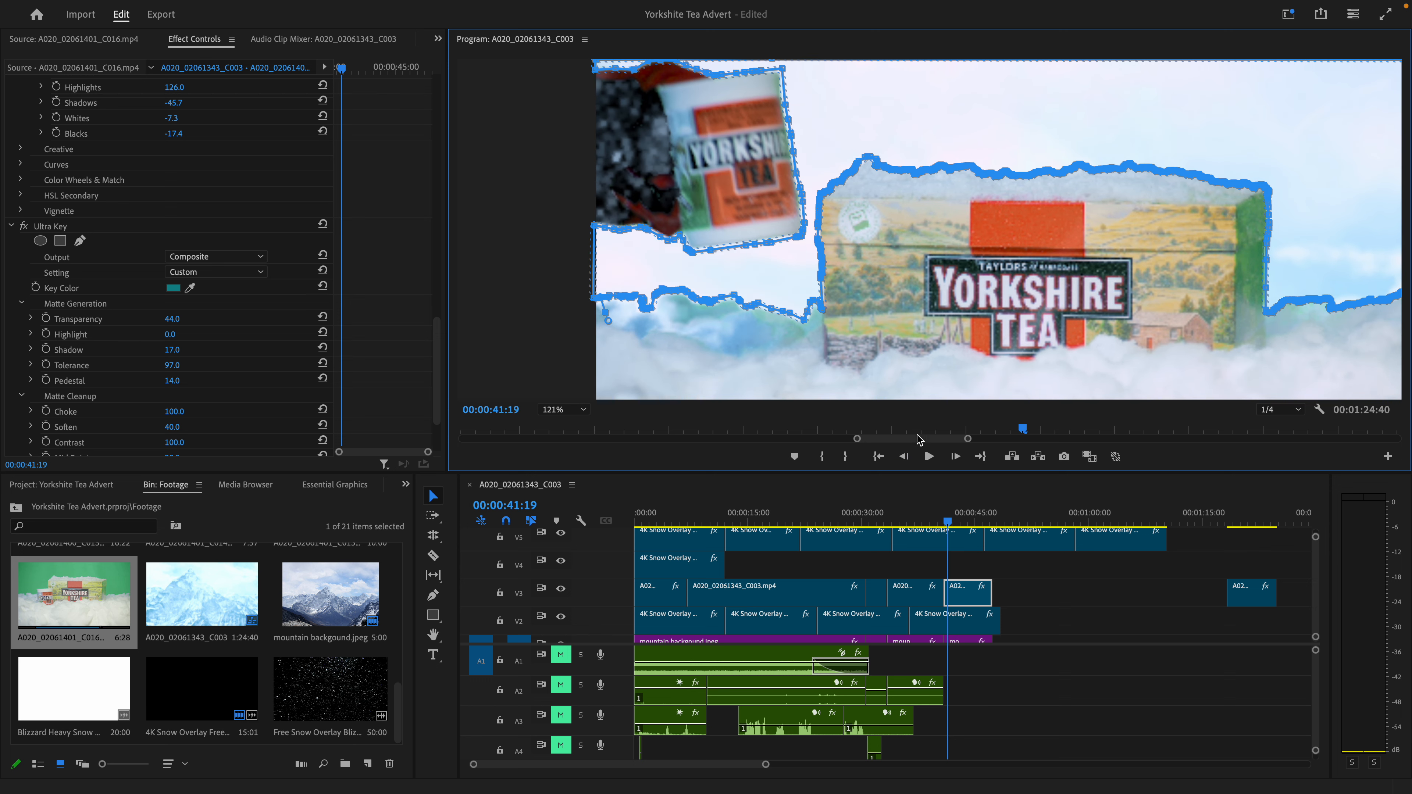
{"action": "left_click", "coordinate": [956, 457]}
{"action": "left_click", "coordinate": [956, 457]}
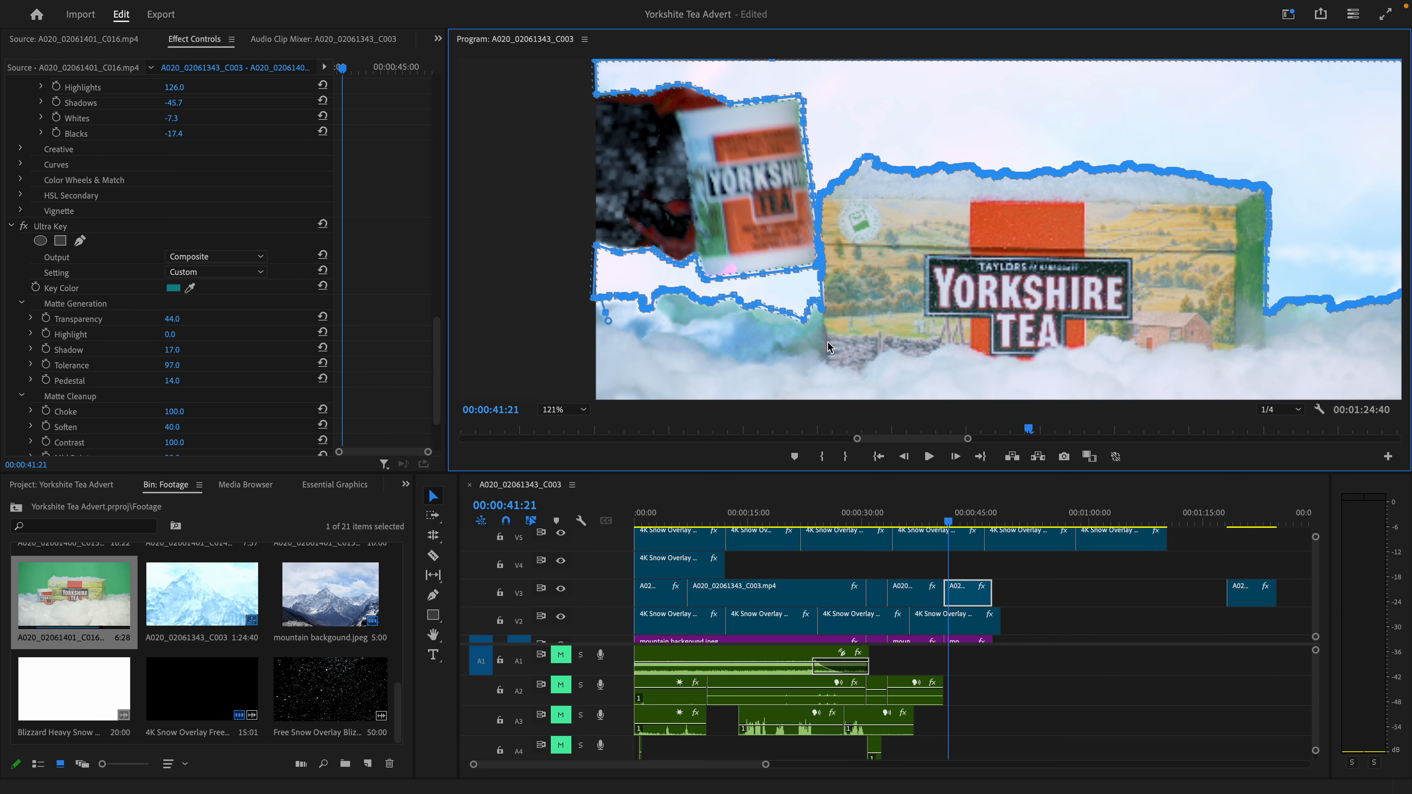
{"action": "scroll", "coordinate": [733, 266], "scroll_direction": "up", "scroll_amount": 4}
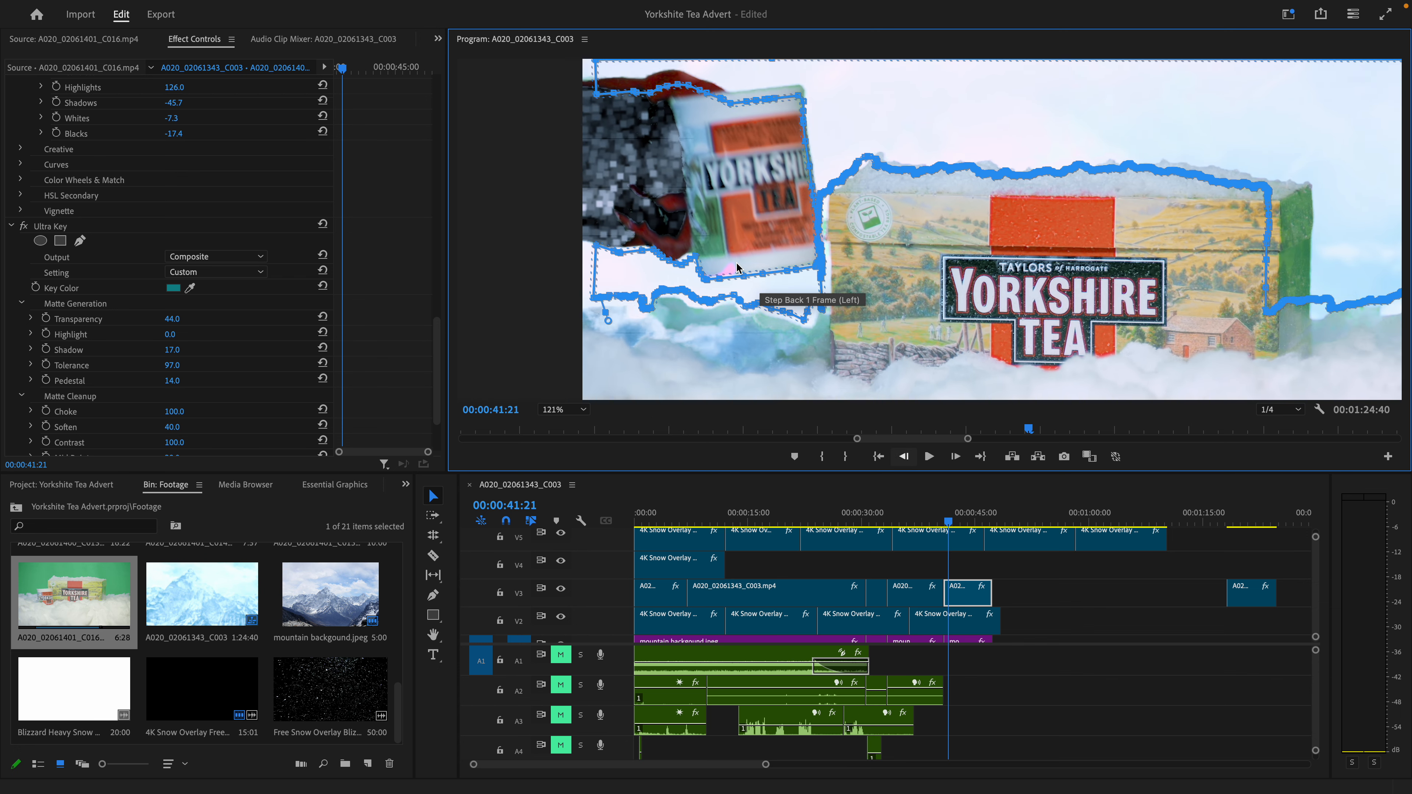
{"action": "scroll", "coordinate": [733, 266], "scroll_direction": "down", "scroll_amount": 4}
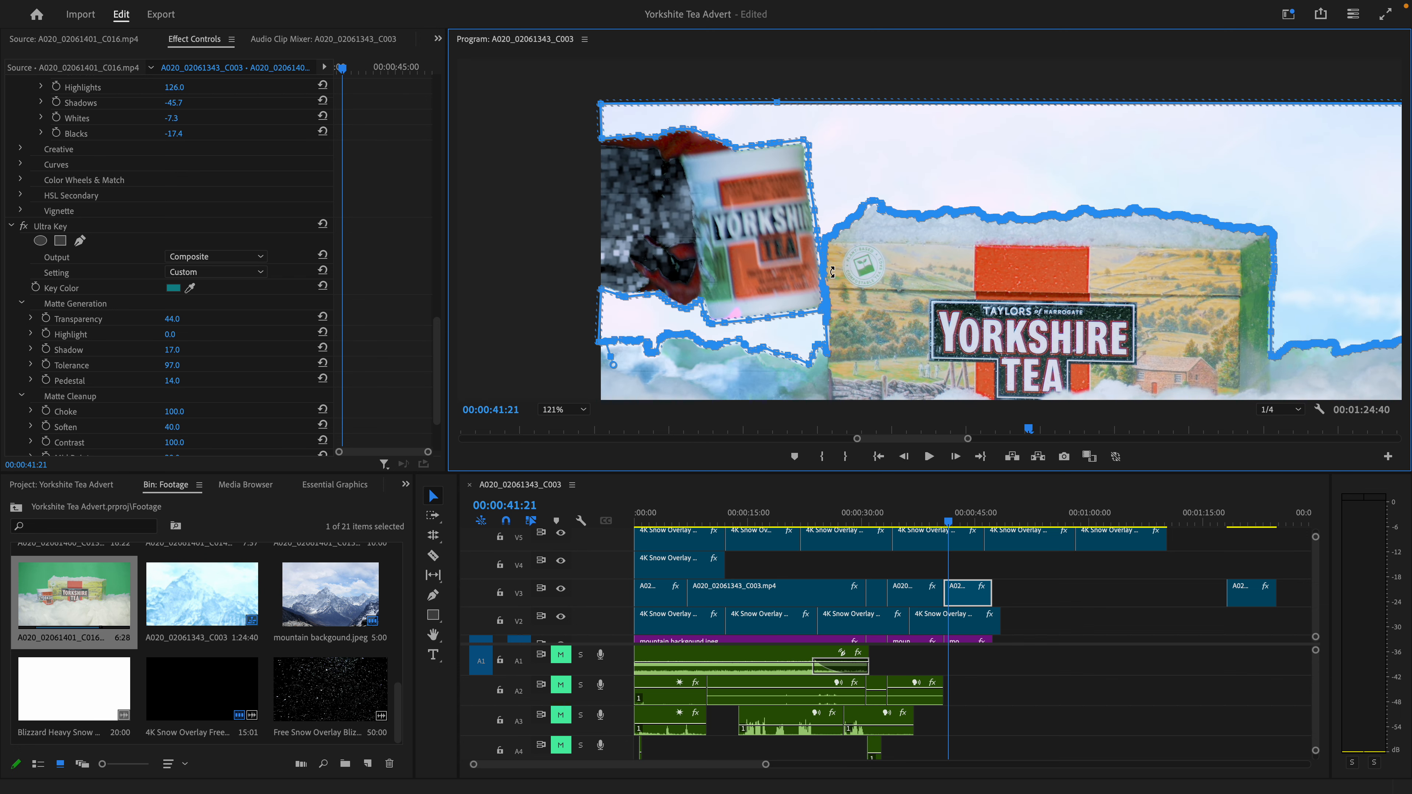
{"action": "left_click", "coordinate": [955, 457]}
{"action": "left_click", "coordinate": [956, 457]}
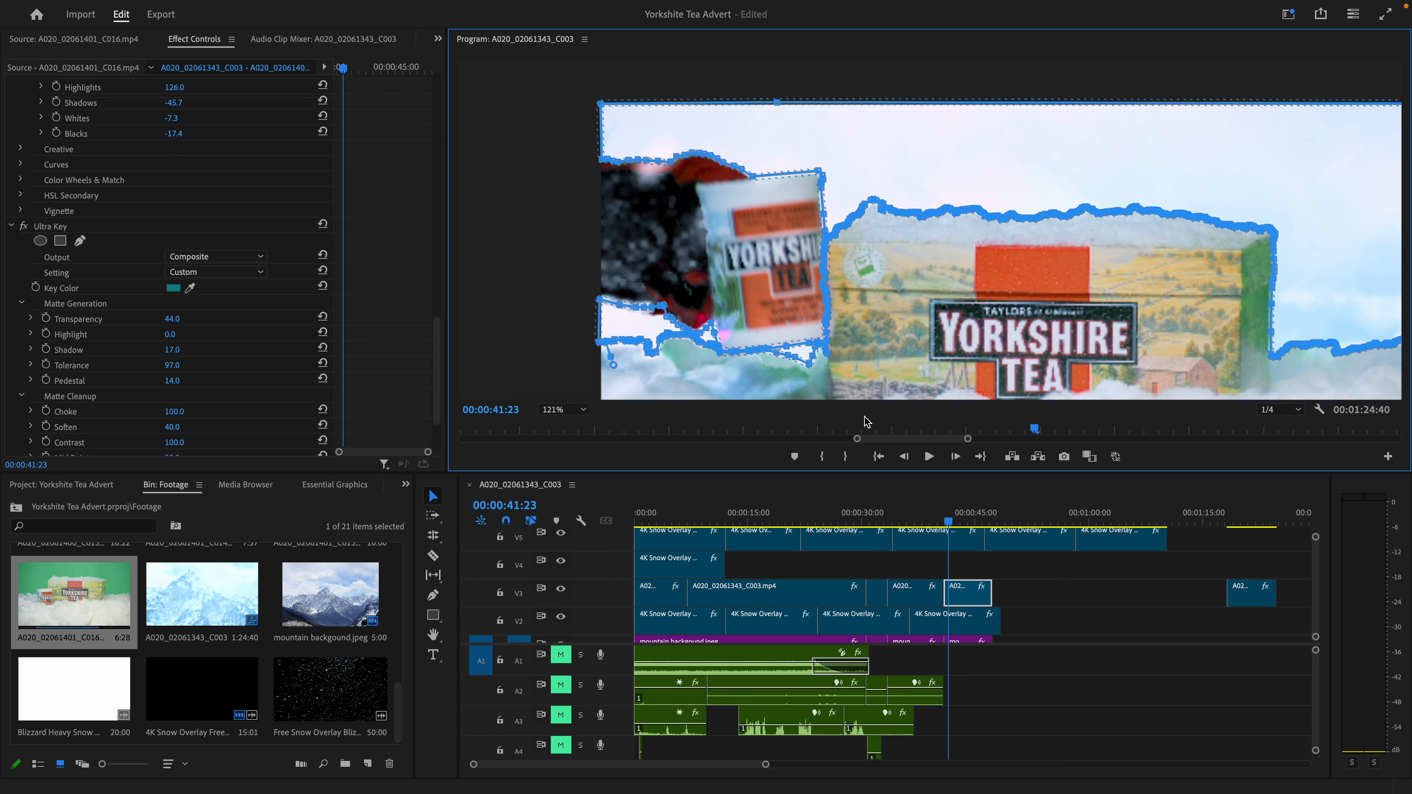
- Hide the mask outline and step forward to 00:00:41:37 to inspect the composited mug and glove
{"action": "left_click", "coordinate": [43, 209]}
{"action": "left_click", "coordinate": [954, 456]}
{"action": "left_click", "coordinate": [954, 456]}
{"action": "left_click", "coordinate": [955, 456]}
{"action": "left_click", "coordinate": [955, 456]}
{"action": "left_click", "coordinate": [954, 456]}
{"action": "left_click", "coordinate": [954, 456]}
{"action": "scroll", "coordinate": [874, 207], "scroll_direction": "down", "scroll_amount": 4}
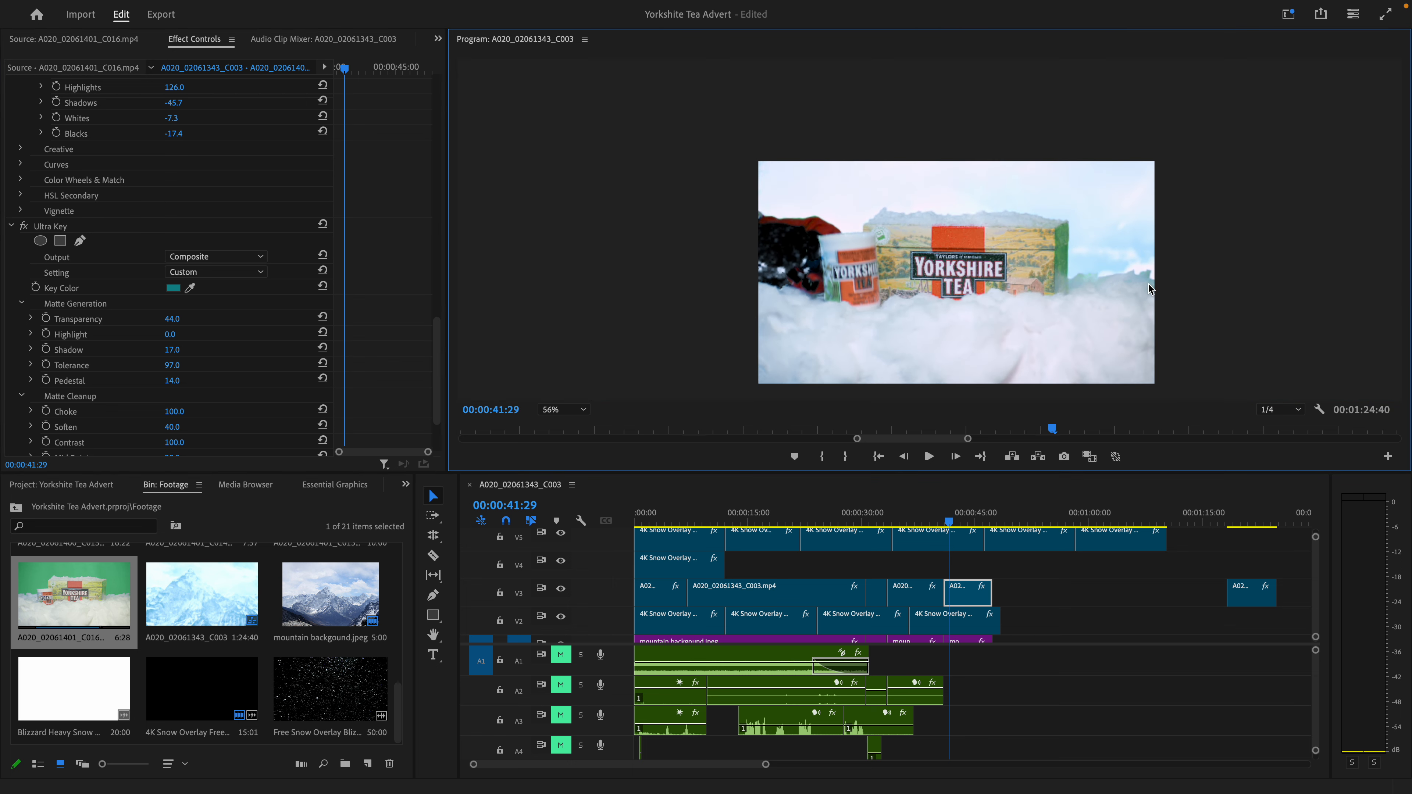
{"action": "scroll", "coordinate": [599, 318], "scroll_direction": "down", "scroll_amount": 1}
{"action": "scroll", "coordinate": [640, 325], "scroll_direction": "up", "scroll_amount": 3}
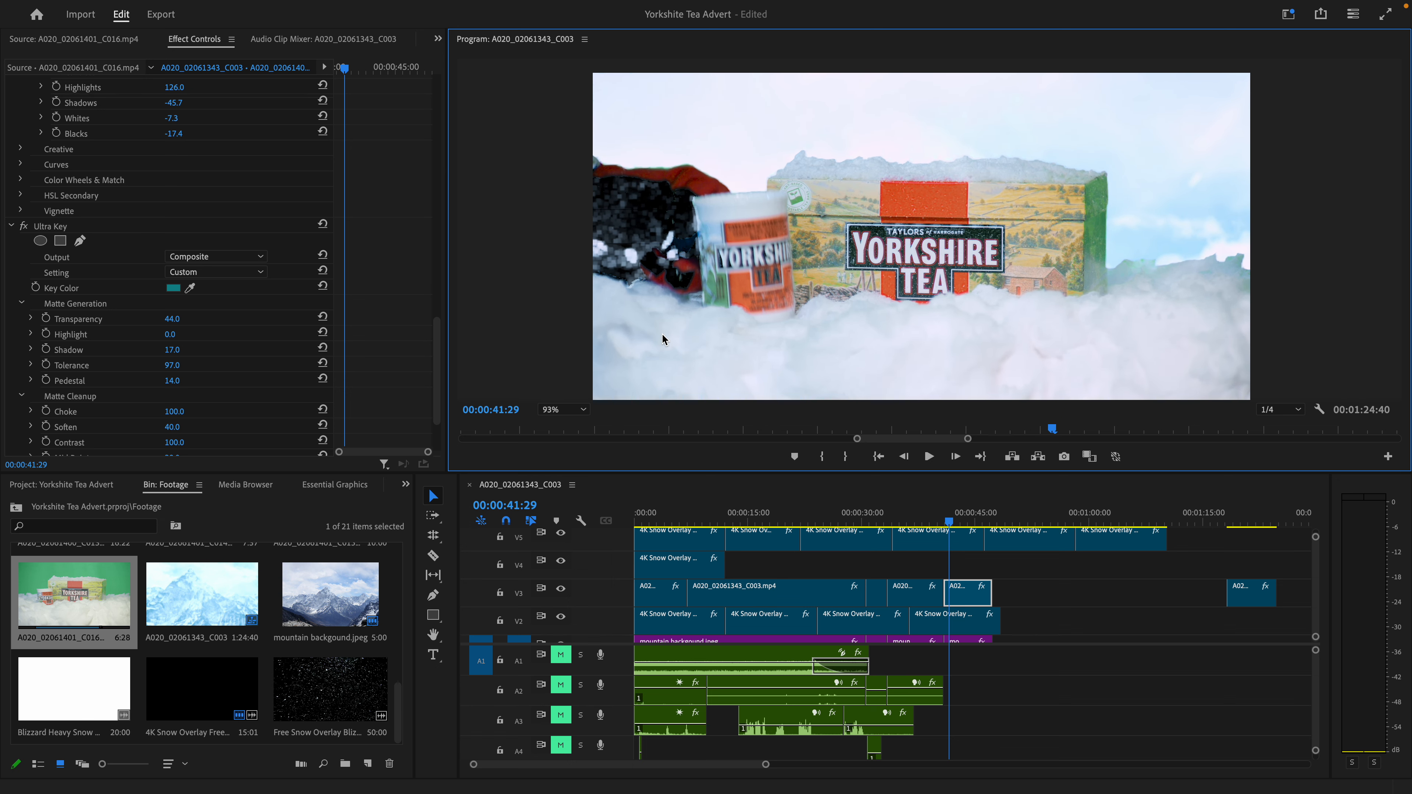
{"action": "left_click", "coordinate": [955, 456]}
{"action": "left_click", "coordinate": [955, 456]}
{"action": "left_click", "coordinate": [955, 456]}
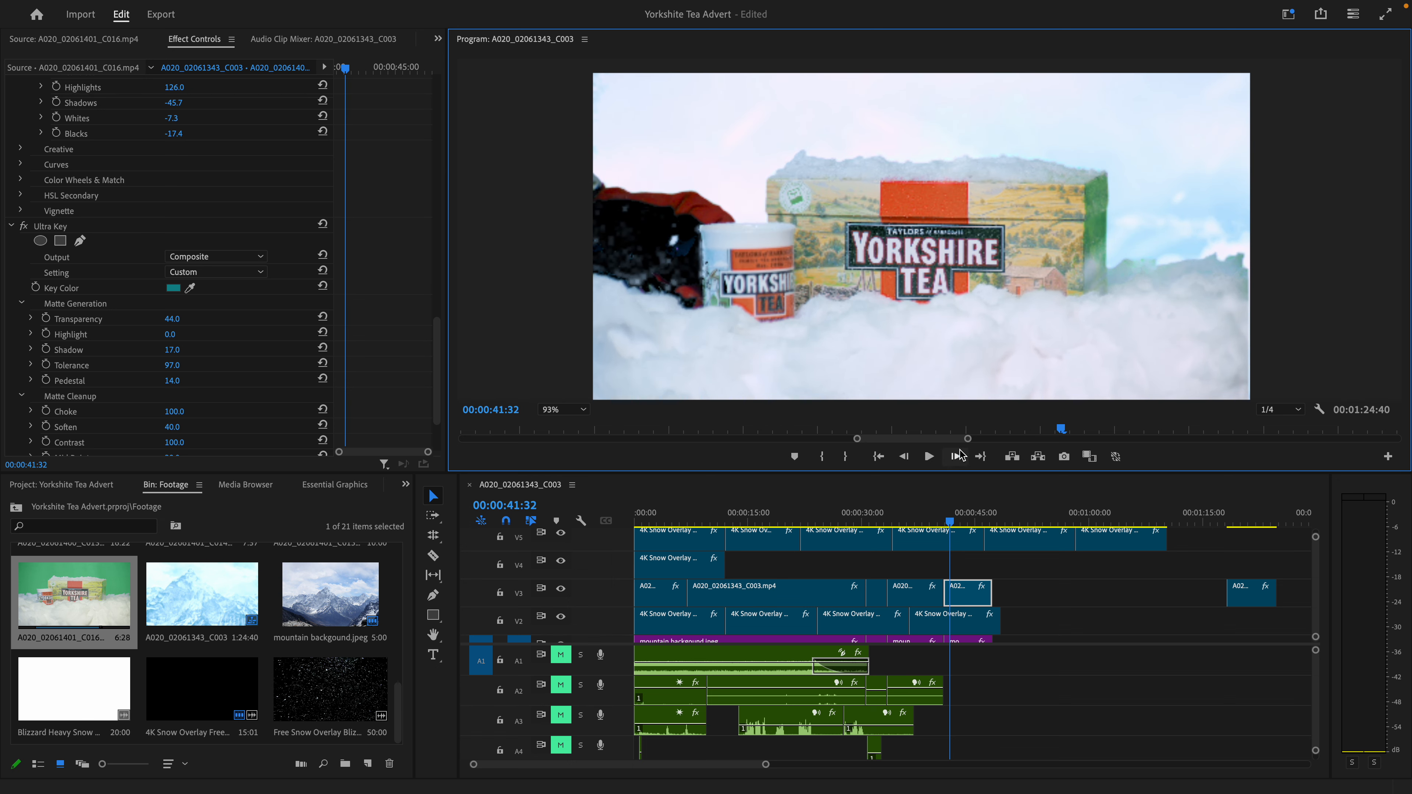
{"action": "left_click", "coordinate": [955, 456]}
{"action": "left_click", "coordinate": [955, 456]}
{"action": "left_click", "coordinate": [955, 456]}
{"action": "left_click", "coordinate": [957, 455]}
{"action": "left_click", "coordinate": [957, 455]}
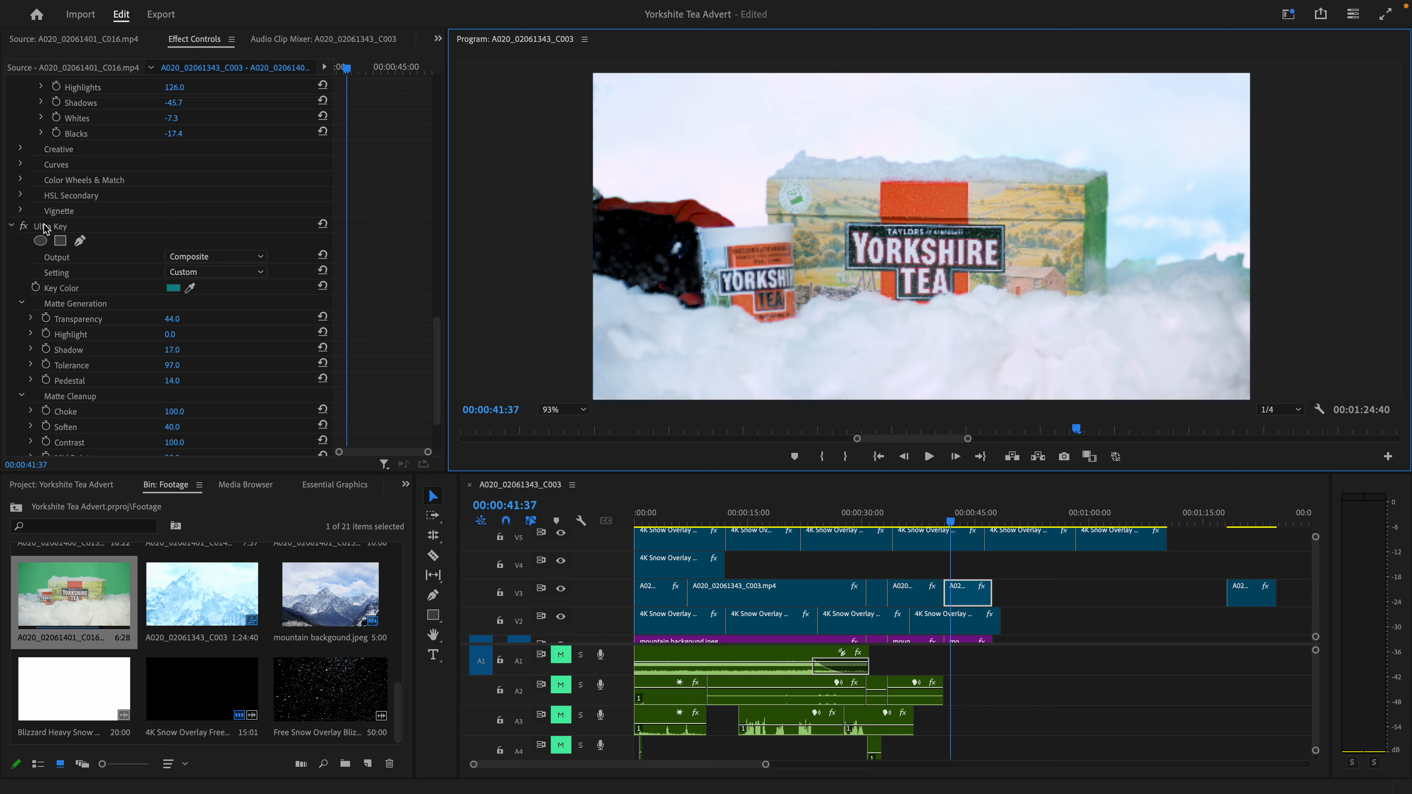
- Show the Lumetri Color Mask (1) outline again and step back to 00:00:41:23 and forward to 00:00:41:28 to compare its shape
{"action": "scroll", "coordinate": [45, 228], "scroll_direction": "up", "scroll_amount": 10}
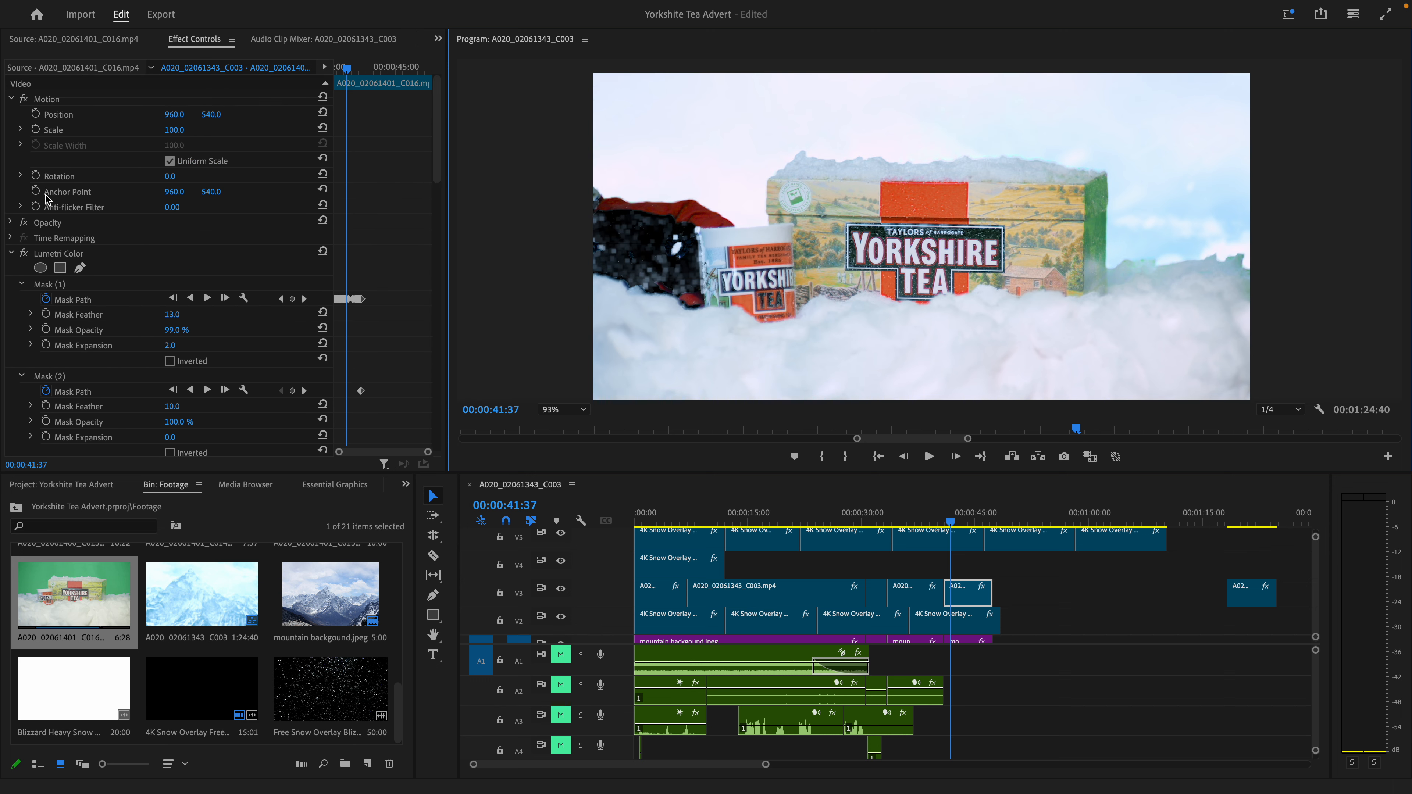
{"action": "left_click", "coordinate": [56, 285]}
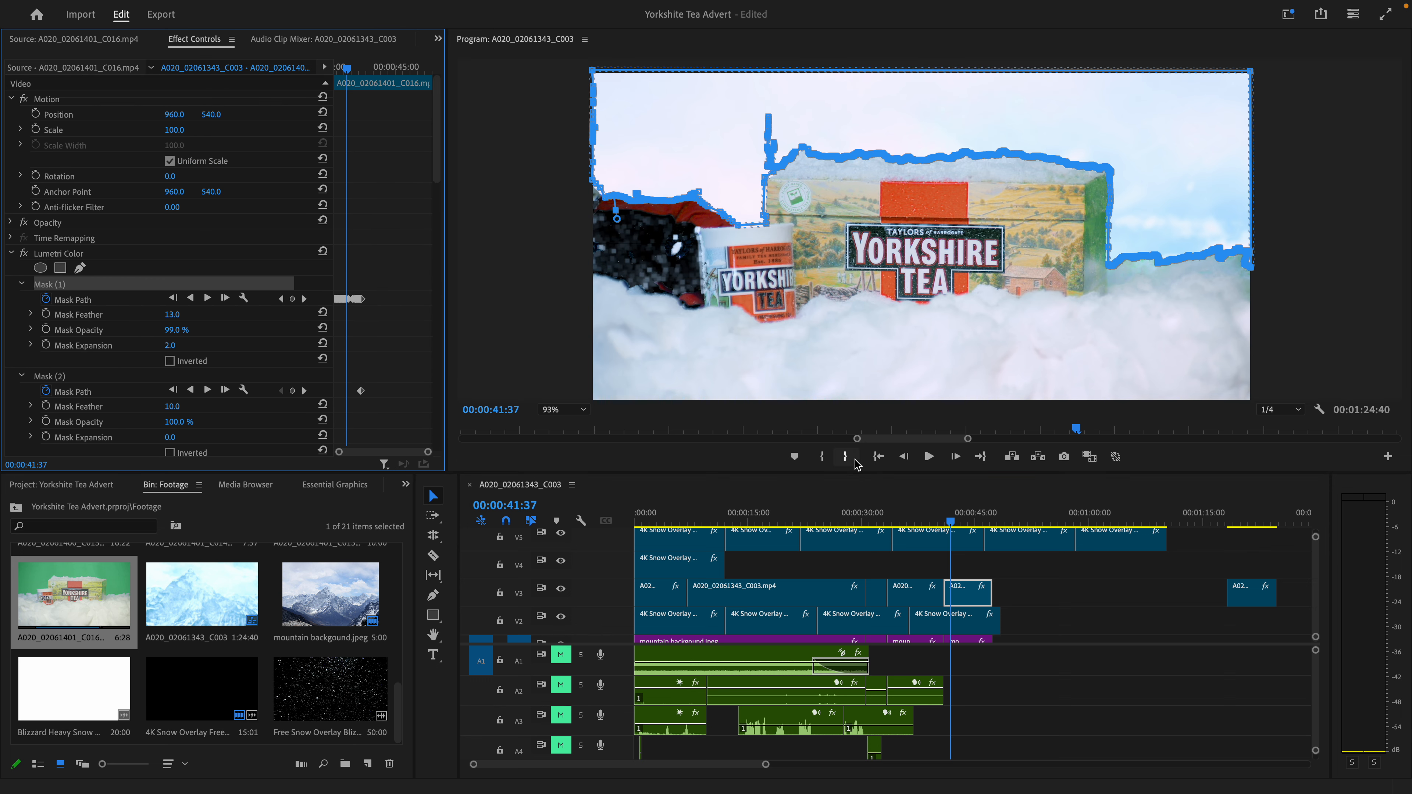
{"action": "left_click", "coordinate": [898, 457]}
{"action": "left_click", "coordinate": [899, 457]}
{"action": "left_click", "coordinate": [898, 457]}
{"action": "left_click", "coordinate": [898, 457]}
{"action": "triple_click", "coordinate": [898, 458]}
{"action": "triple_click", "coordinate": [899, 457]}
{"action": "triple_click", "coordinate": [899, 458]}
{"action": "left_click", "coordinate": [898, 458]}
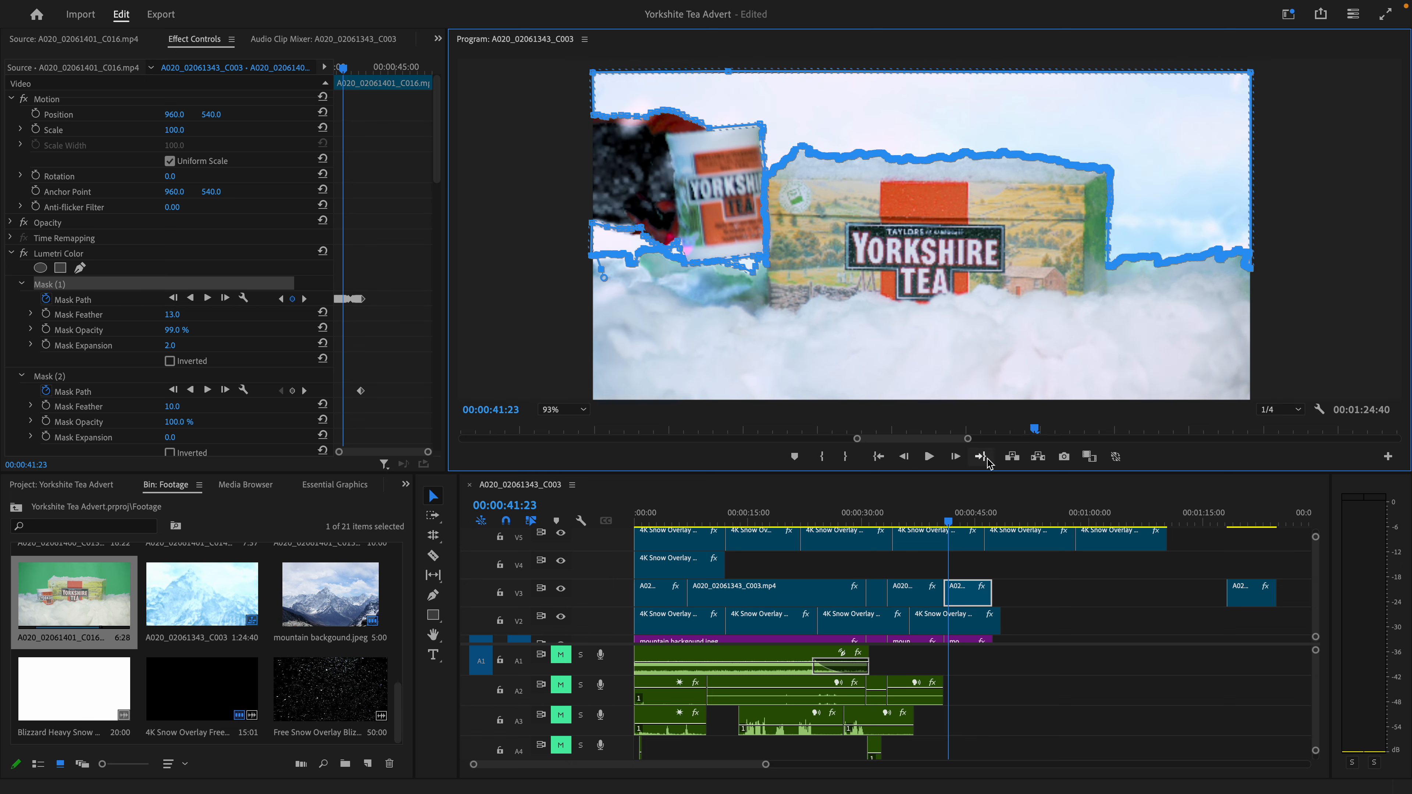
{"action": "left_click", "coordinate": [956, 457]}
{"action": "double_click", "coordinate": [956, 457]}
{"action": "double_click", "coordinate": [957, 457]}
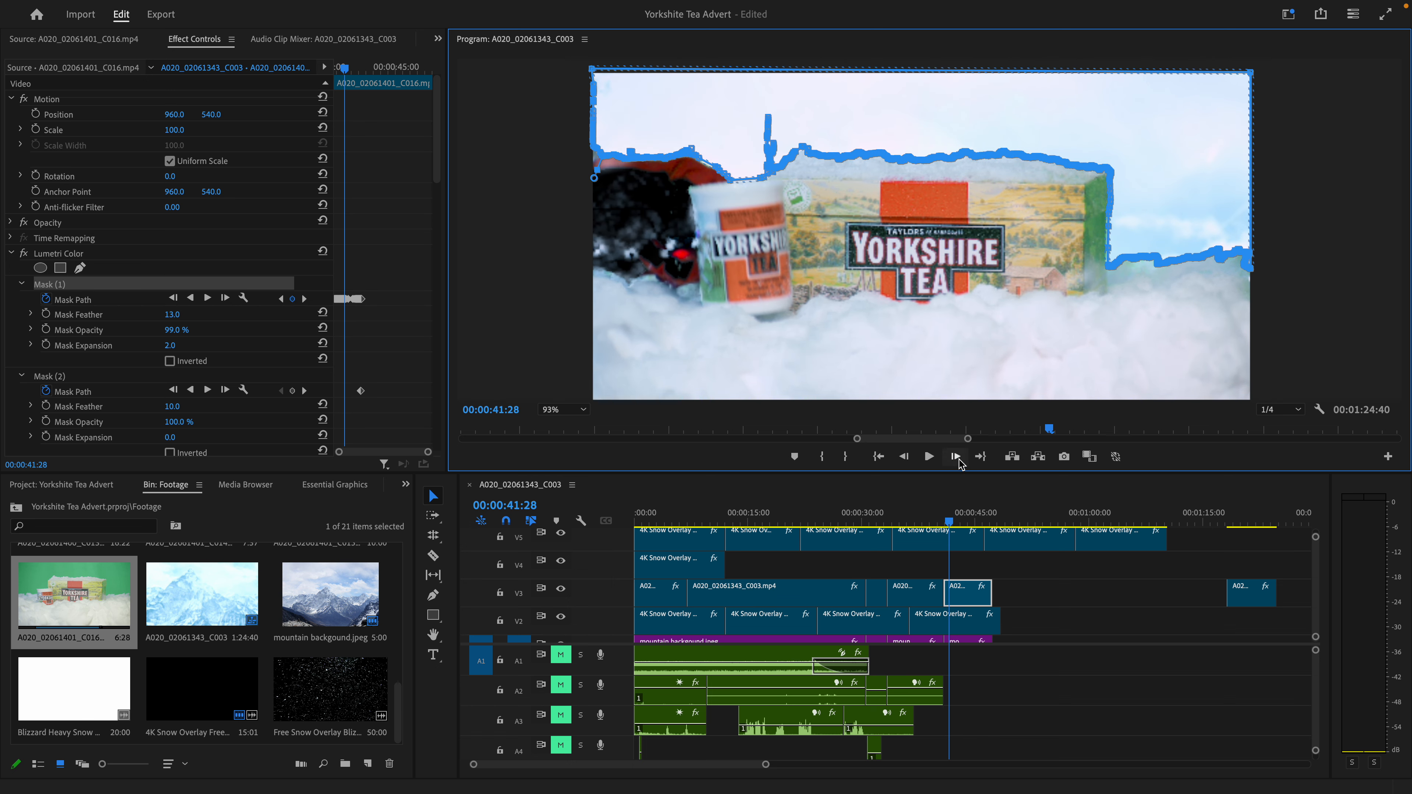
{"action": "left_click", "coordinate": [905, 457]}
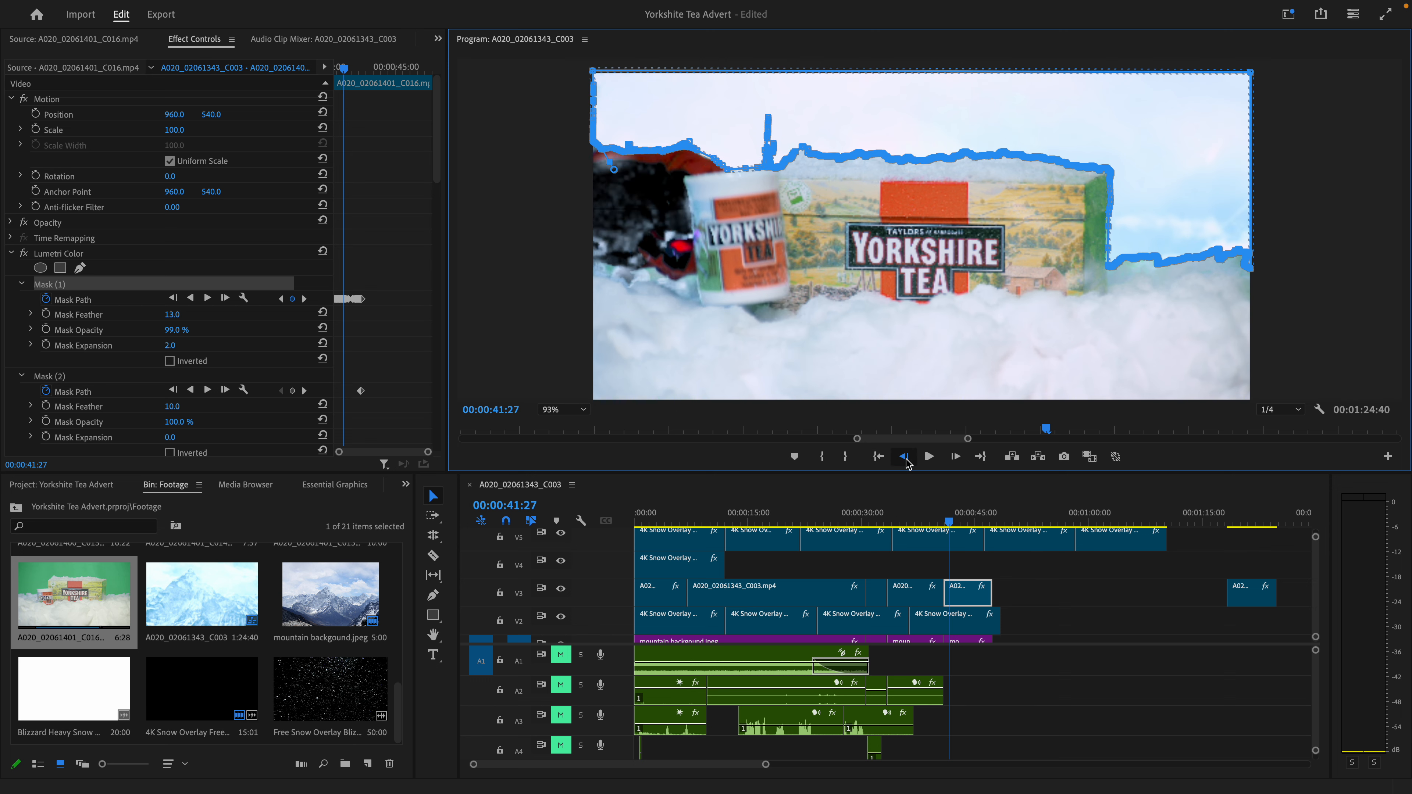
{"action": "double_click", "coordinate": [906, 458]}
- Inspect the mug edge up close at 00:00:41:25 with and without the Mask (1) outline, and step on to 00:00:41:29
{"action": "scroll", "coordinate": [740, 216], "scroll_direction": "up", "scroll_amount": 5}
{"action": "left_click", "coordinate": [67, 188]}
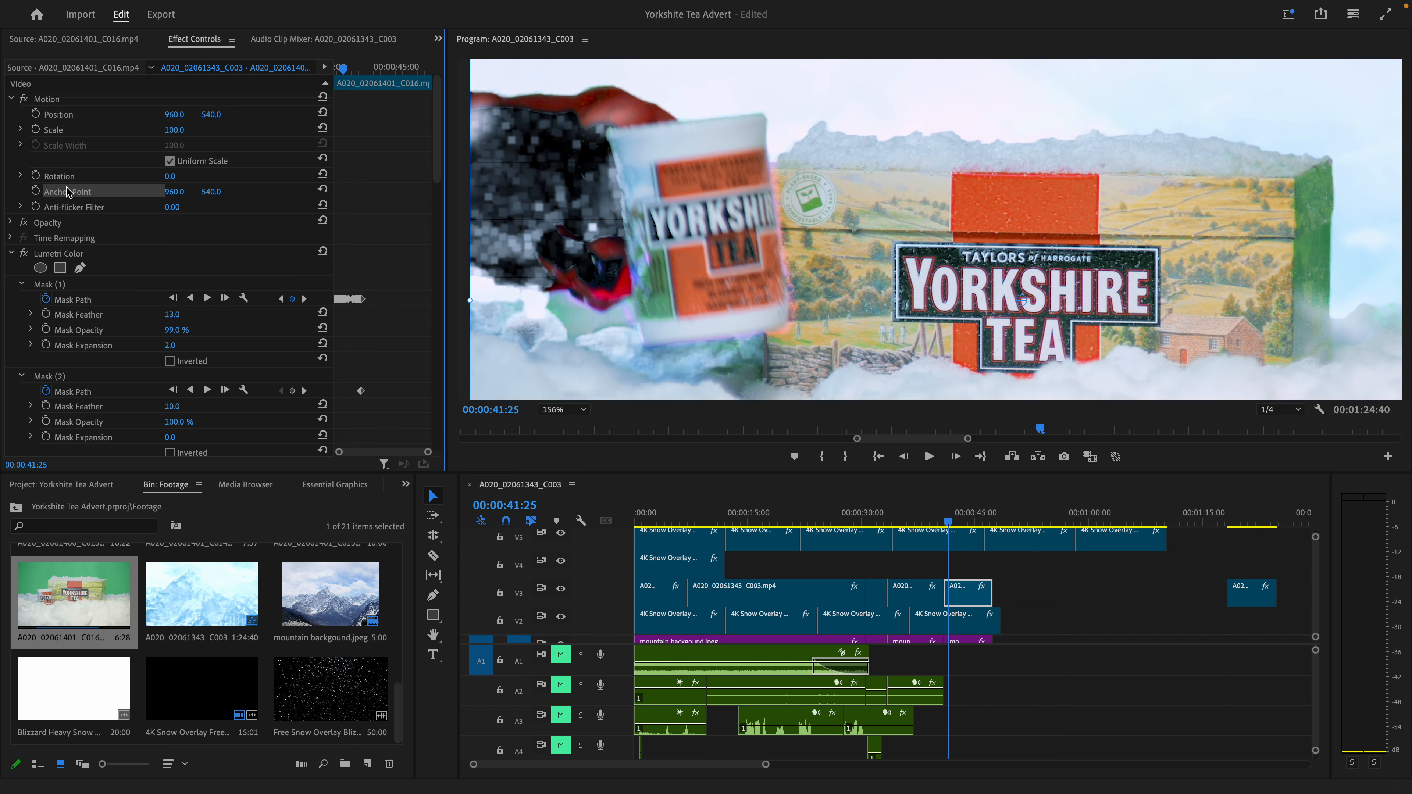
{"action": "left_click", "coordinate": [50, 285]}
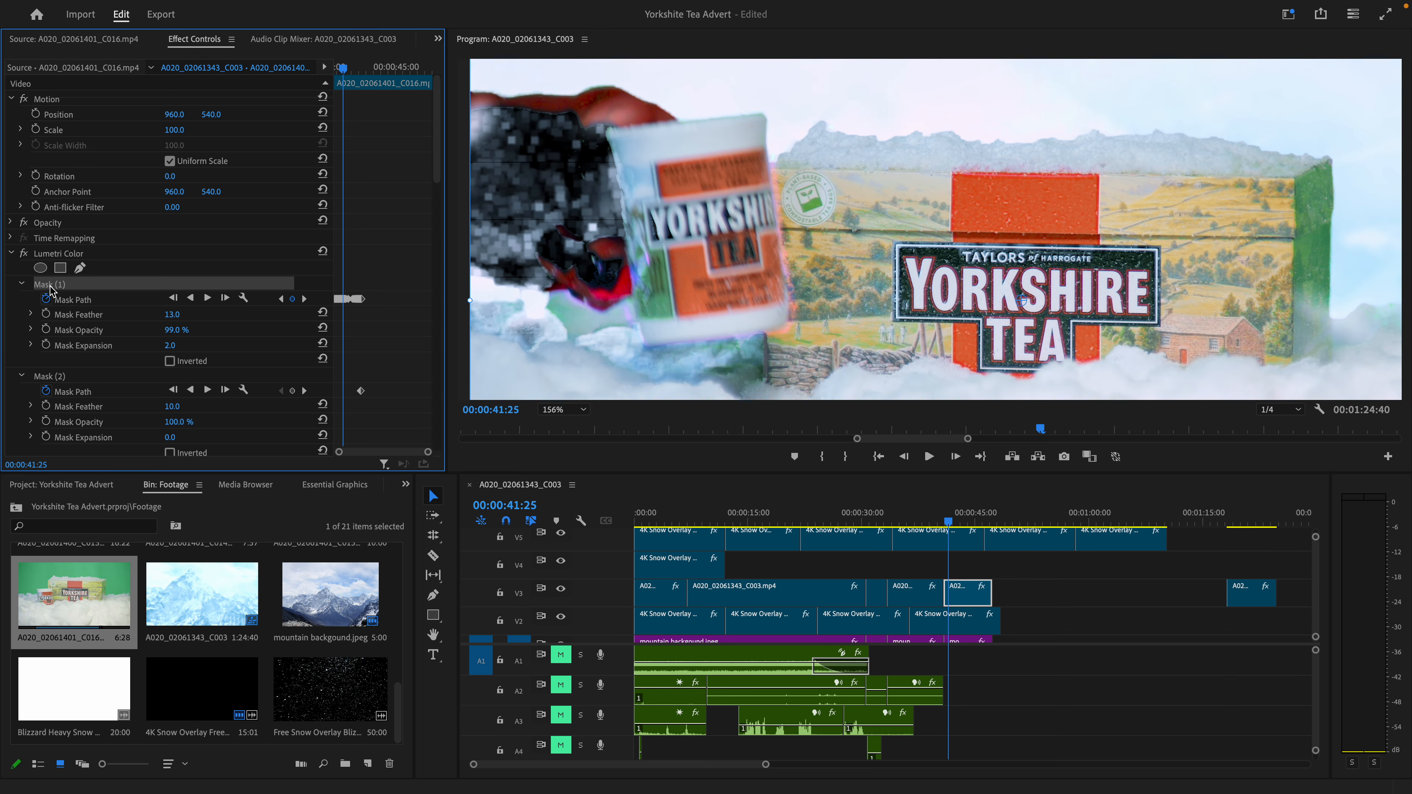
{"action": "scroll", "coordinate": [828, 195], "scroll_direction": "down", "scroll_amount": 2}
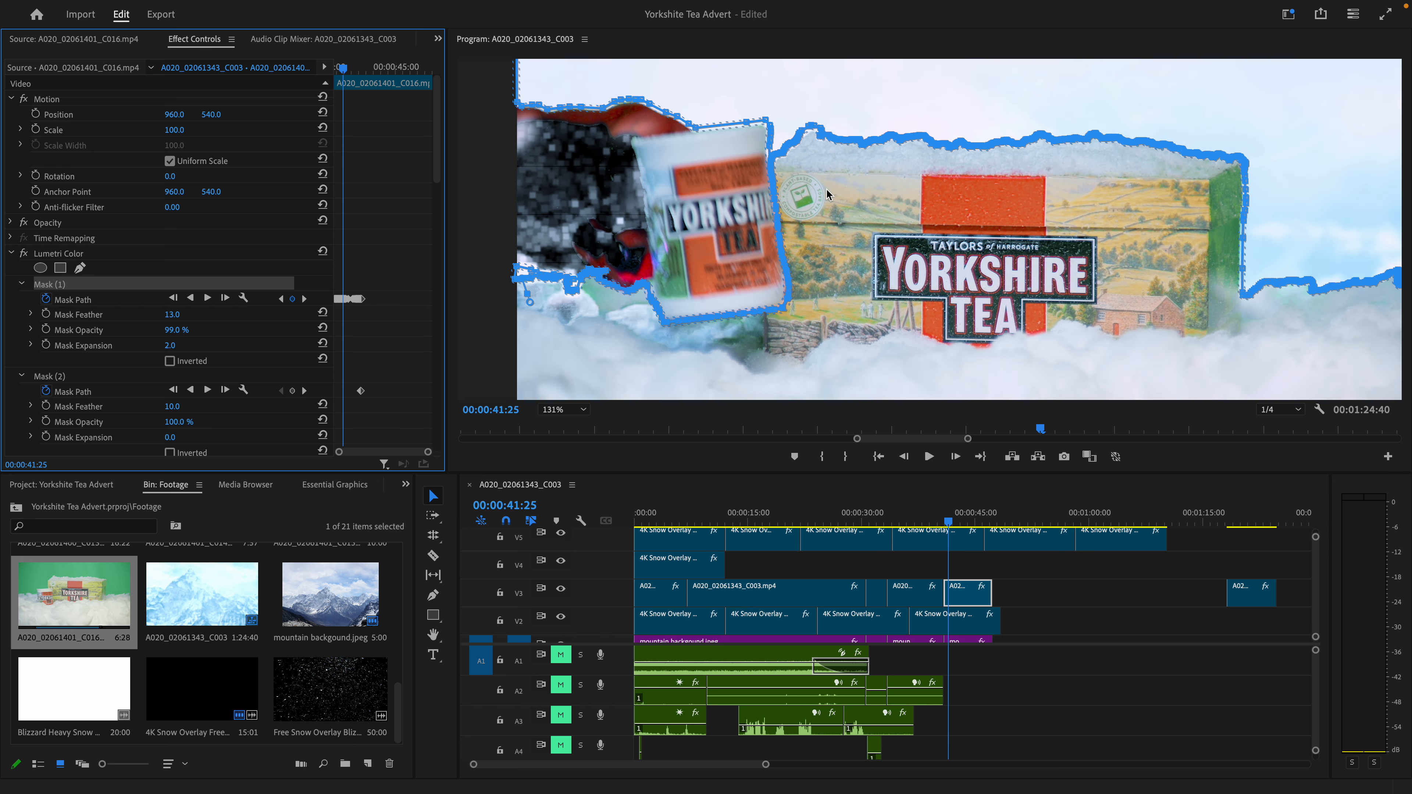
{"action": "scroll", "coordinate": [827, 194], "scroll_direction": "down", "scroll_amount": 5}
{"action": "left_click", "coordinate": [956, 456]}
{"action": "double_click", "coordinate": [956, 457]}
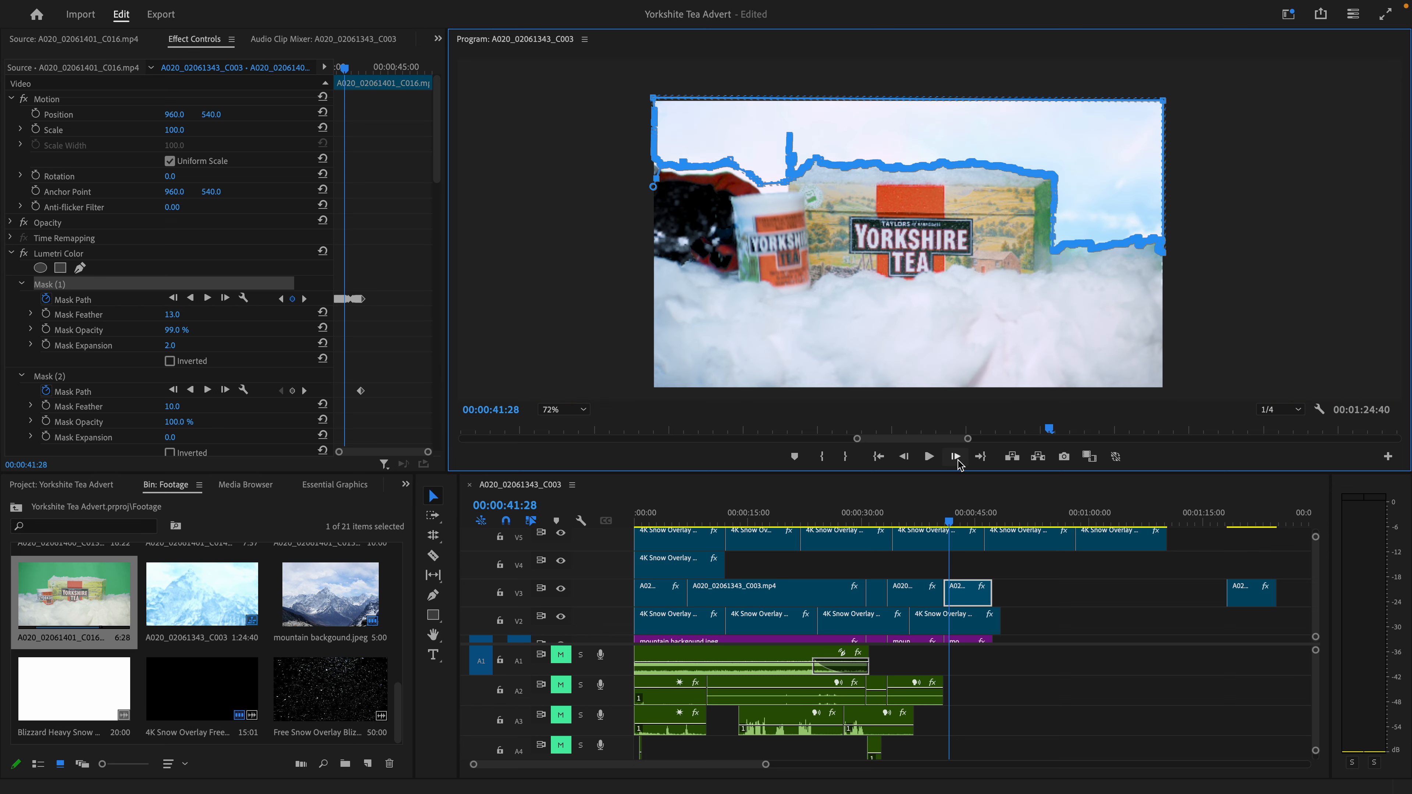
{"action": "left_click", "coordinate": [955, 457]}
- Step forward frame by frame from 00:00:41:29 to examine how Mask (1) follows the mug beside the tea box
{"action": "scroll", "coordinate": [915, 323], "scroll_direction": "up", "scroll_amount": 4}
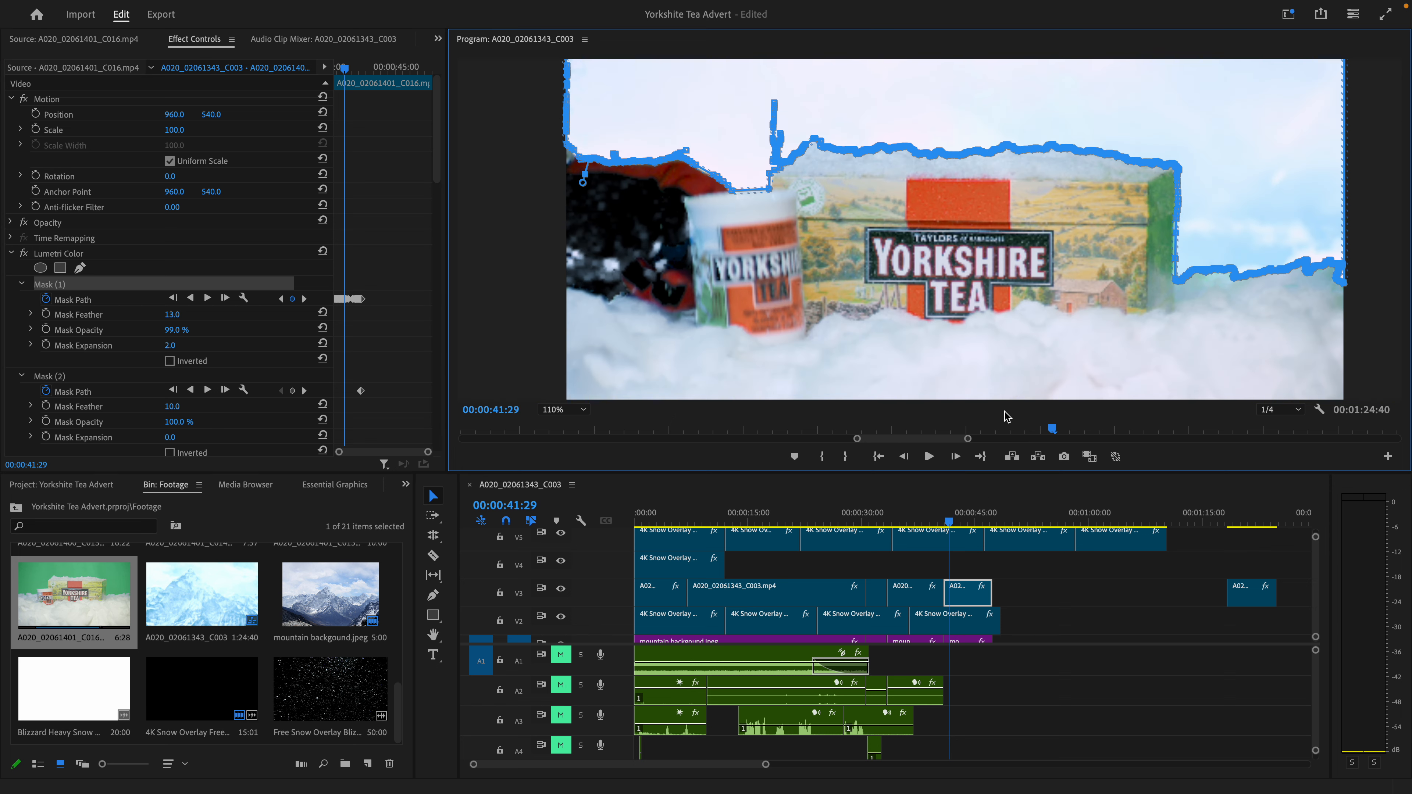
{"action": "left_click", "coordinate": [956, 457]}
{"action": "double_click", "coordinate": [956, 456]}
{"action": "double_click", "coordinate": [956, 457]}
{"action": "double_click", "coordinate": [956, 457]}
{"action": "double_click", "coordinate": [956, 456]}
{"action": "double_click", "coordinate": [956, 457]}
{"action": "double_click", "coordinate": [957, 454]}
{"action": "triple_click", "coordinate": [957, 453]}
{"action": "triple_click", "coordinate": [957, 454]}
{"action": "left_click", "coordinate": [957, 453]}
- Move the playhead back to the helmet close-up at 00:00:38:15 and set the program view zoom to Fit
{"action": "left_click_drag", "start_coordinate": [953, 519], "coordinate": [926, 507]}
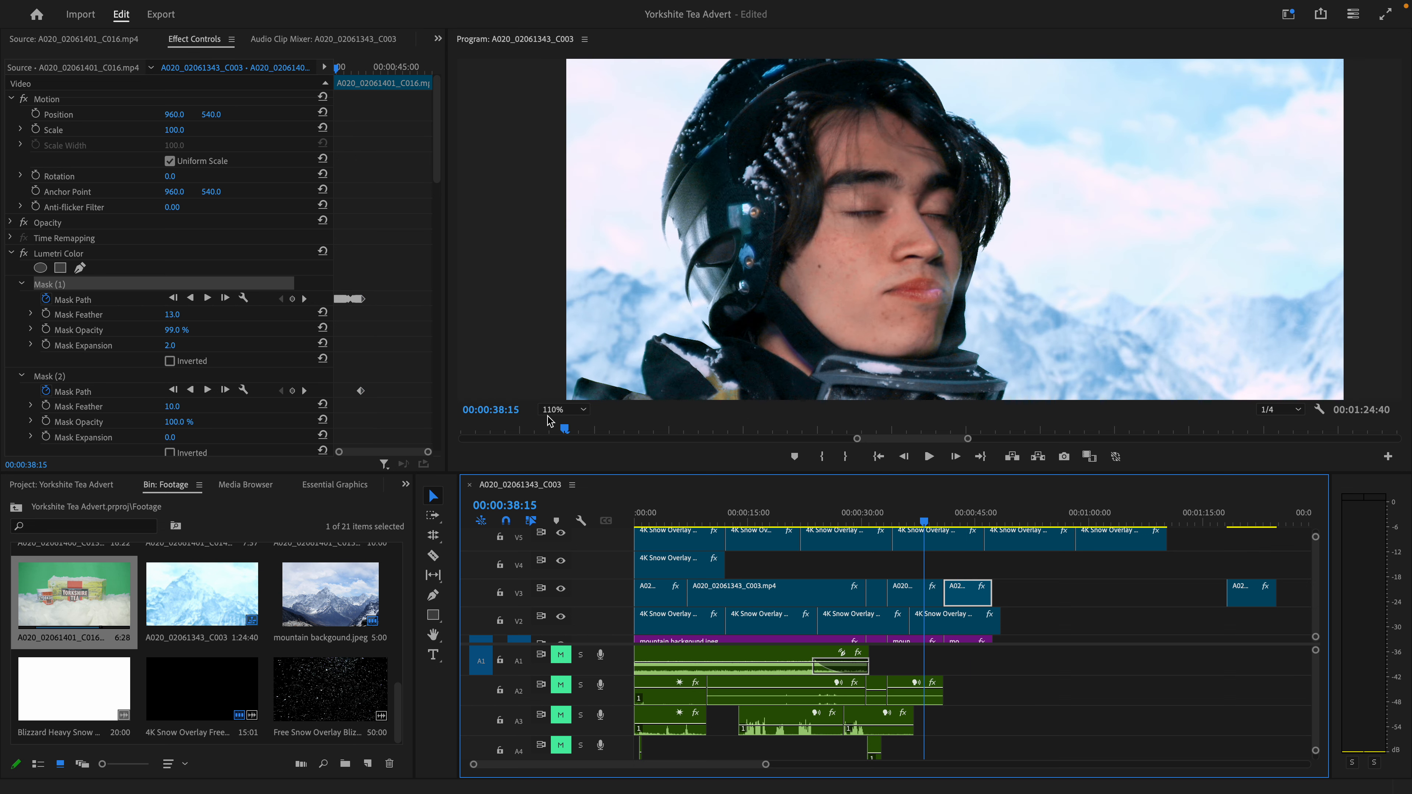
{"action": "left_click", "coordinate": [563, 409]}
{"action": "left_click", "coordinate": [570, 419]}
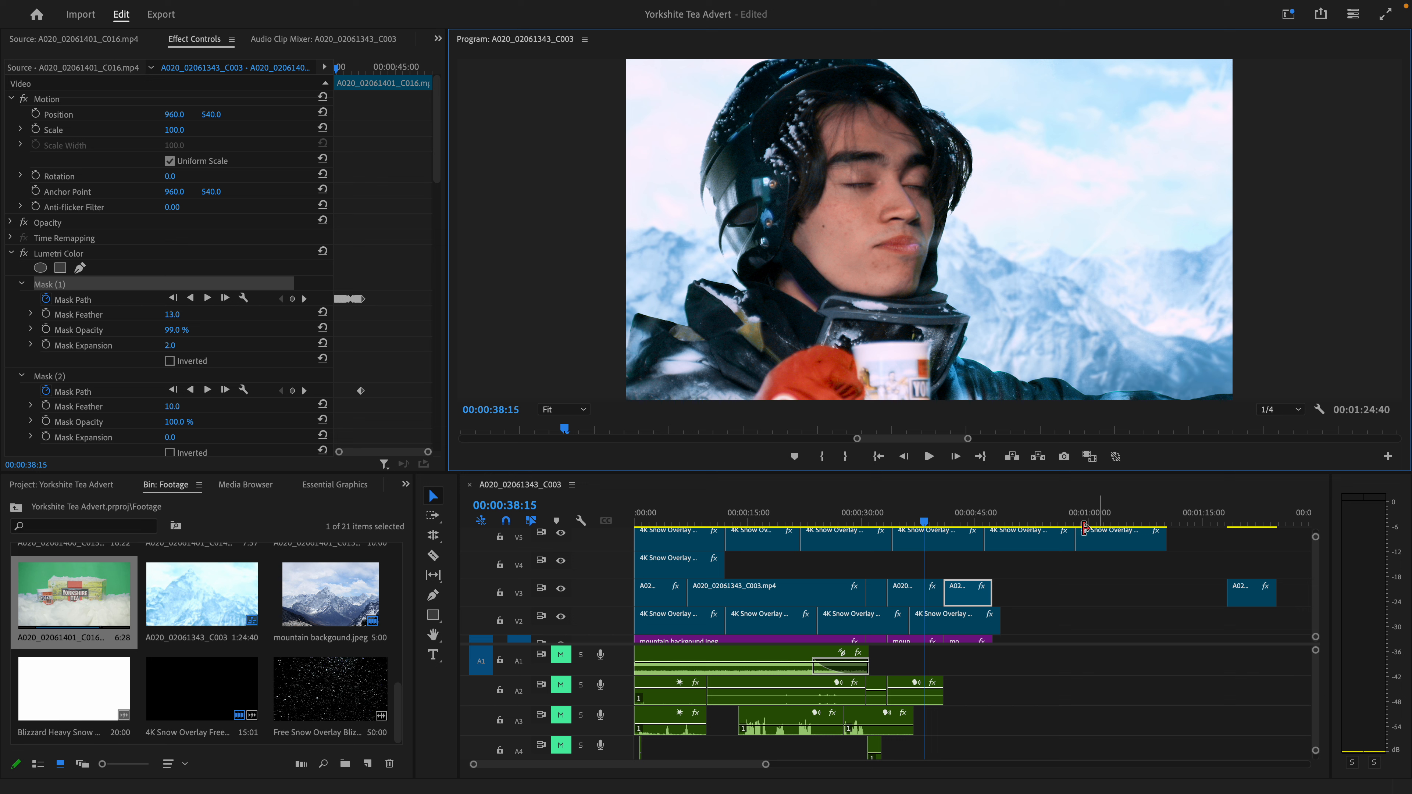
- Unmute audio tracks A1, A2 and A3 and move the playhead to 00:00:02:45
{"action": "scroll", "coordinate": [691, 696], "scroll_direction": "down", "scroll_amount": 5}
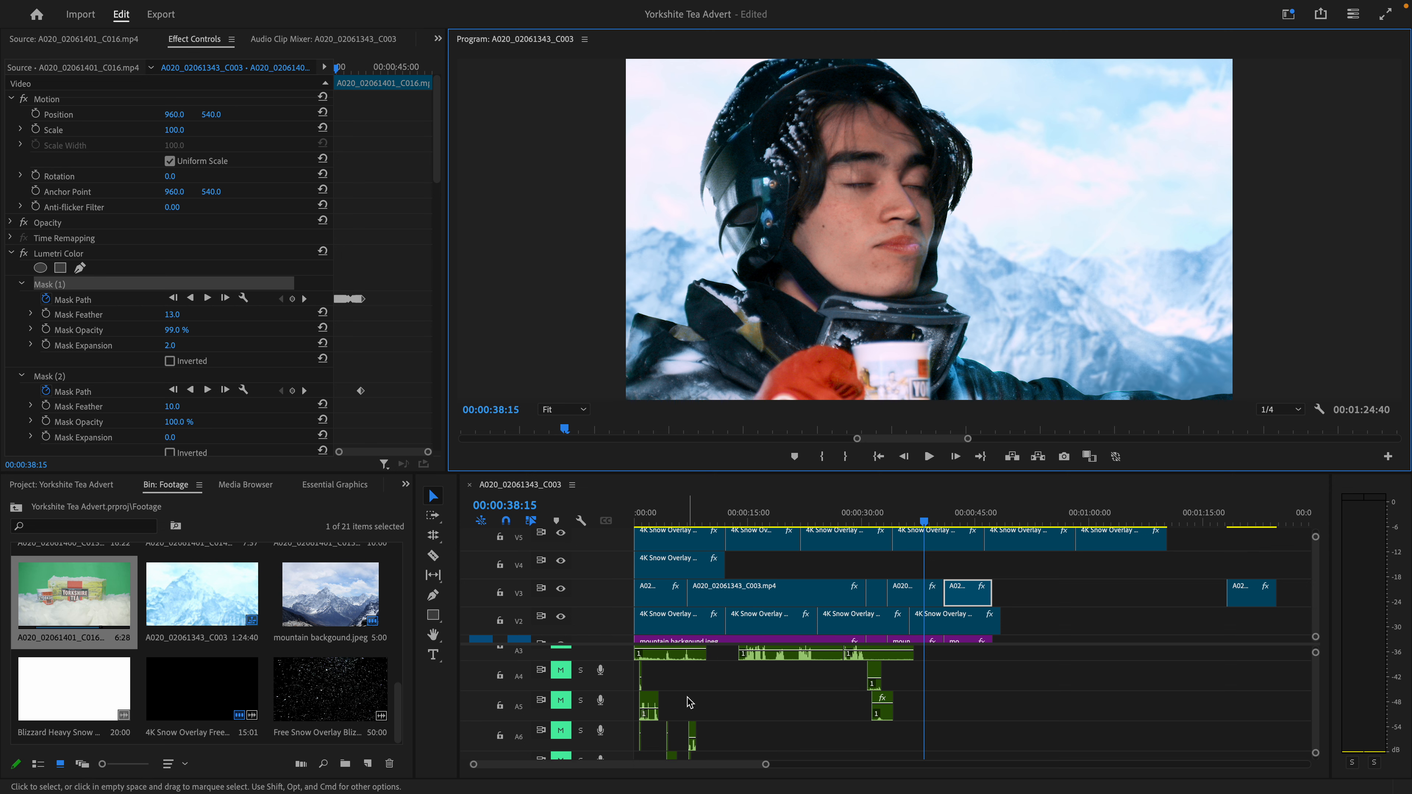
{"action": "scroll", "coordinate": [691, 695], "scroll_direction": "up", "scroll_amount": 5}
{"action": "left_click", "coordinate": [561, 656]}
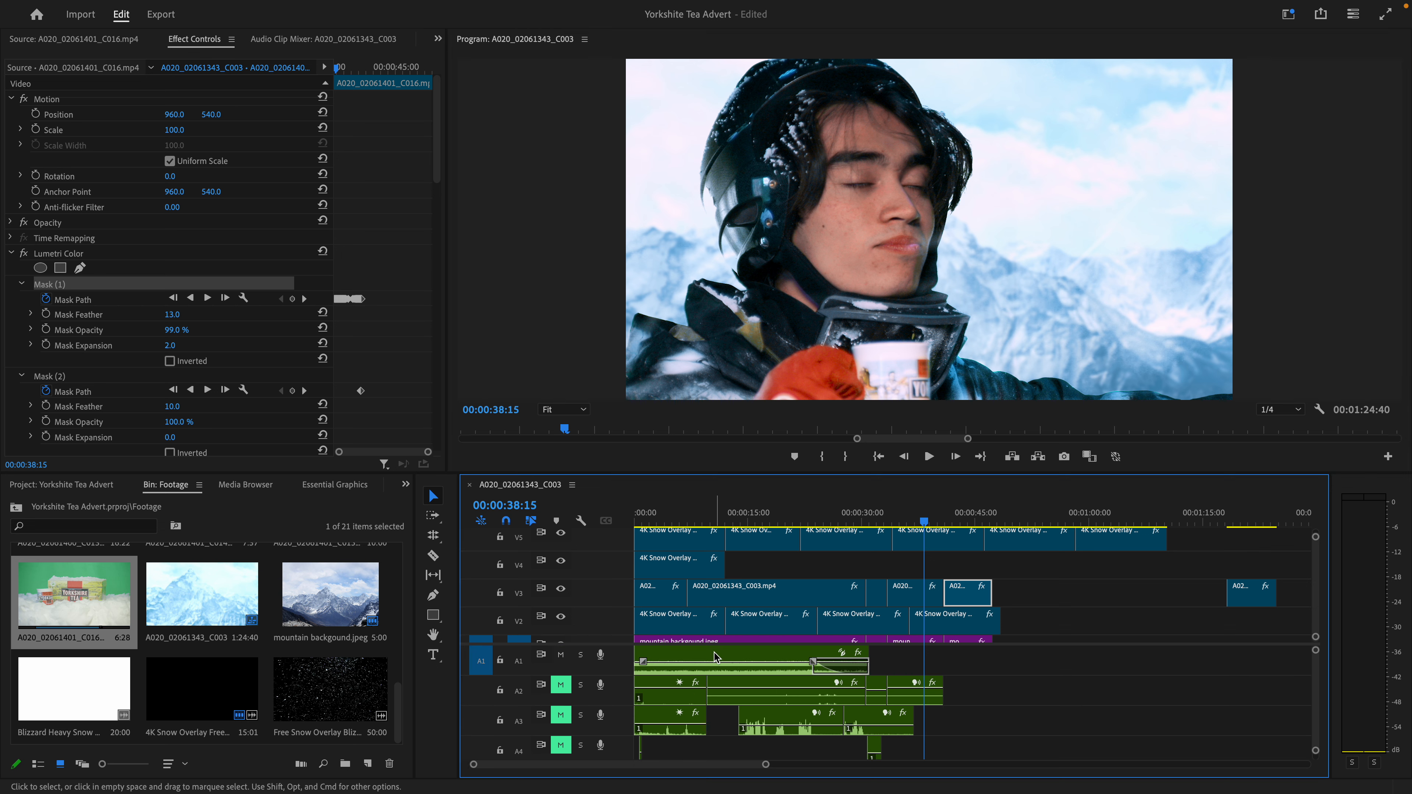
{"action": "left_click", "coordinate": [672, 511]}
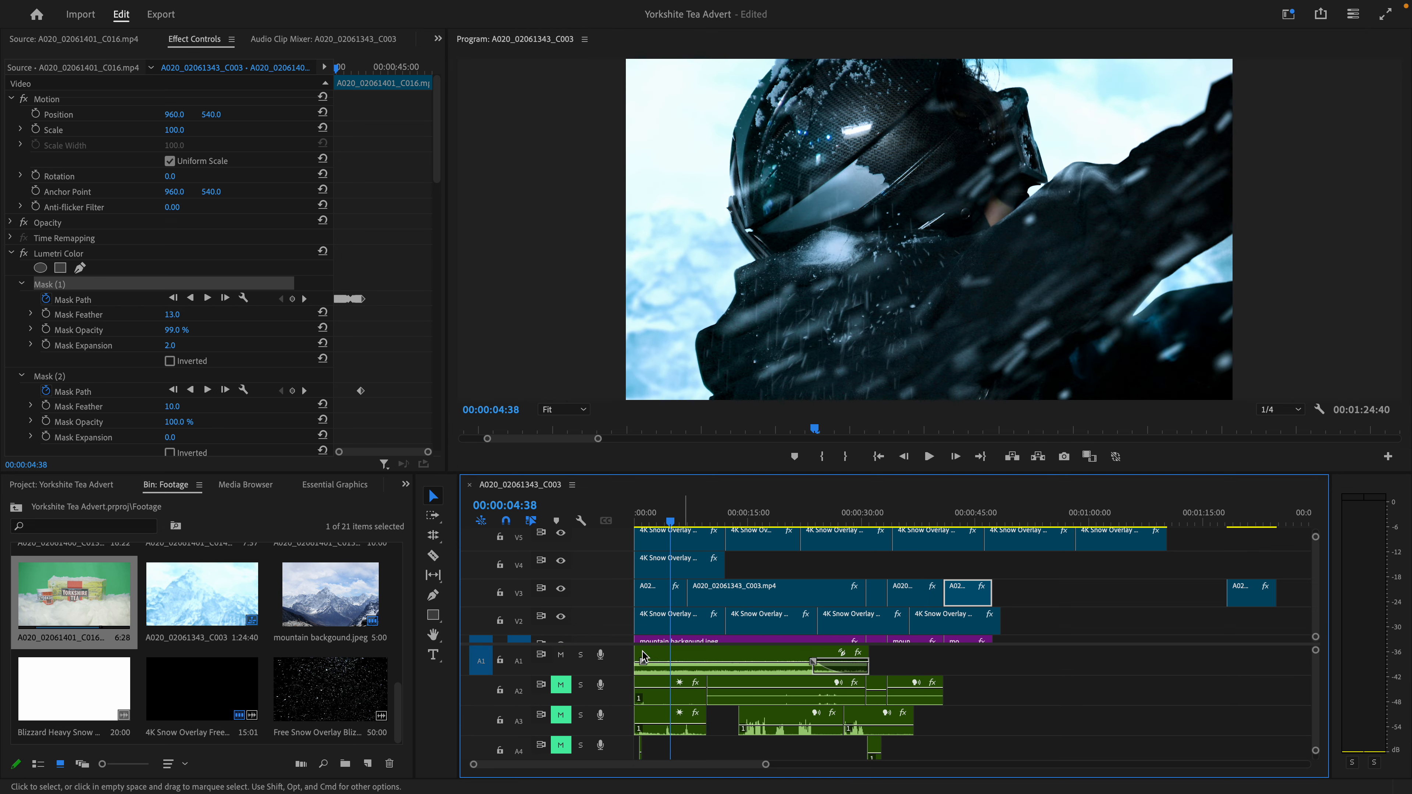
{"action": "left_click", "coordinate": [561, 685]}
{"action": "left_click", "coordinate": [560, 715]}
{"action": "mouse_move", "coordinate": [655, 516]}
{"action": "left_mouse_down"}
{"action": "mouse_move", "coordinate": [637, 518]}
{"action": "mouse_move", "coordinate": [656, 518]}
{"action": "left_mouse_up"}
- Unmute the remaining audio tracks, A4 through A8
{"action": "scroll", "coordinate": [649, 623], "scroll_direction": "down", "scroll_amount": 2}
{"action": "scroll", "coordinate": [644, 701], "scroll_direction": "down", "scroll_amount": 3}
{"action": "scroll", "coordinate": [643, 710], "scroll_direction": "down", "scroll_amount": 1}
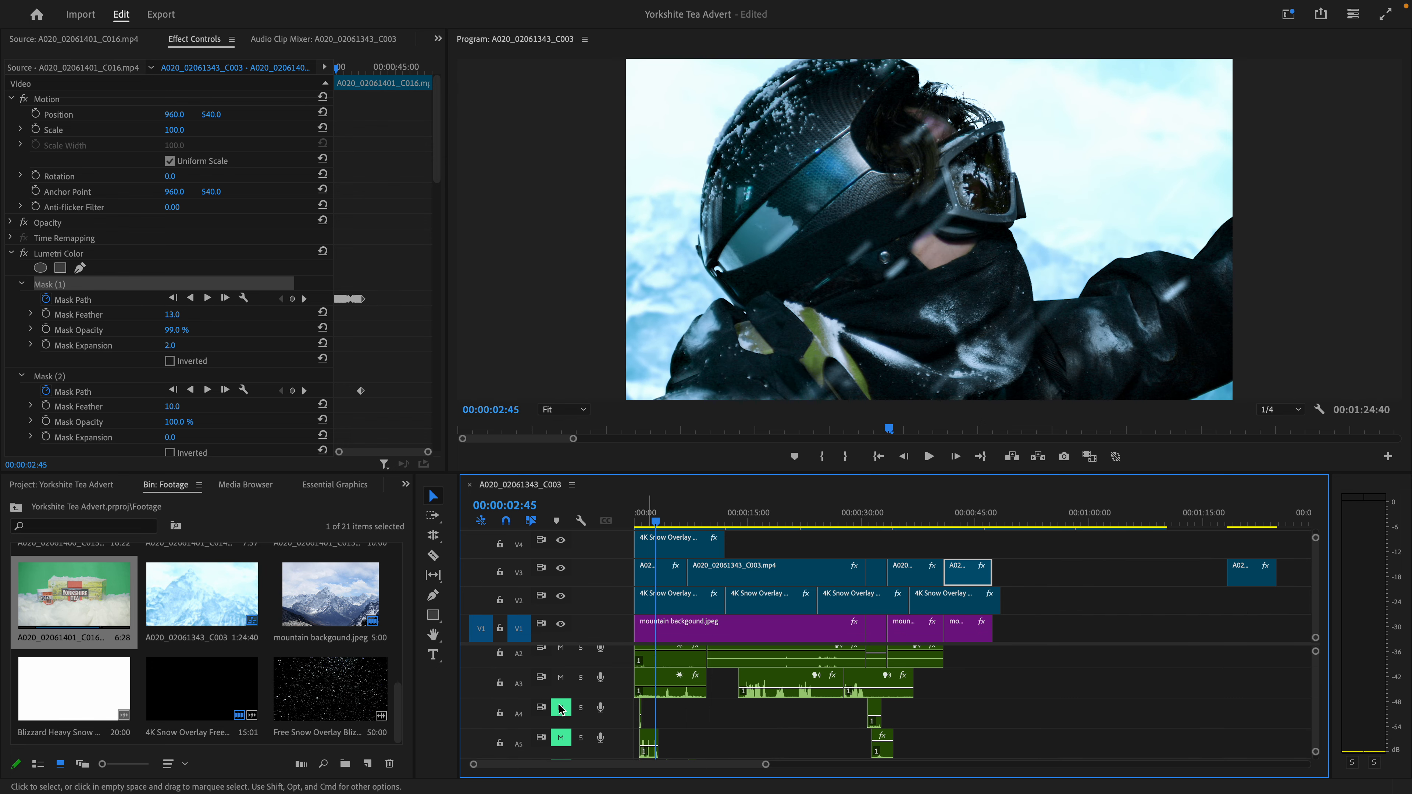
{"action": "left_click", "coordinate": [561, 714]}
{"action": "left_click", "coordinate": [563, 745]}
{"action": "scroll", "coordinate": [567, 747], "scroll_direction": "down", "scroll_amount": 4}
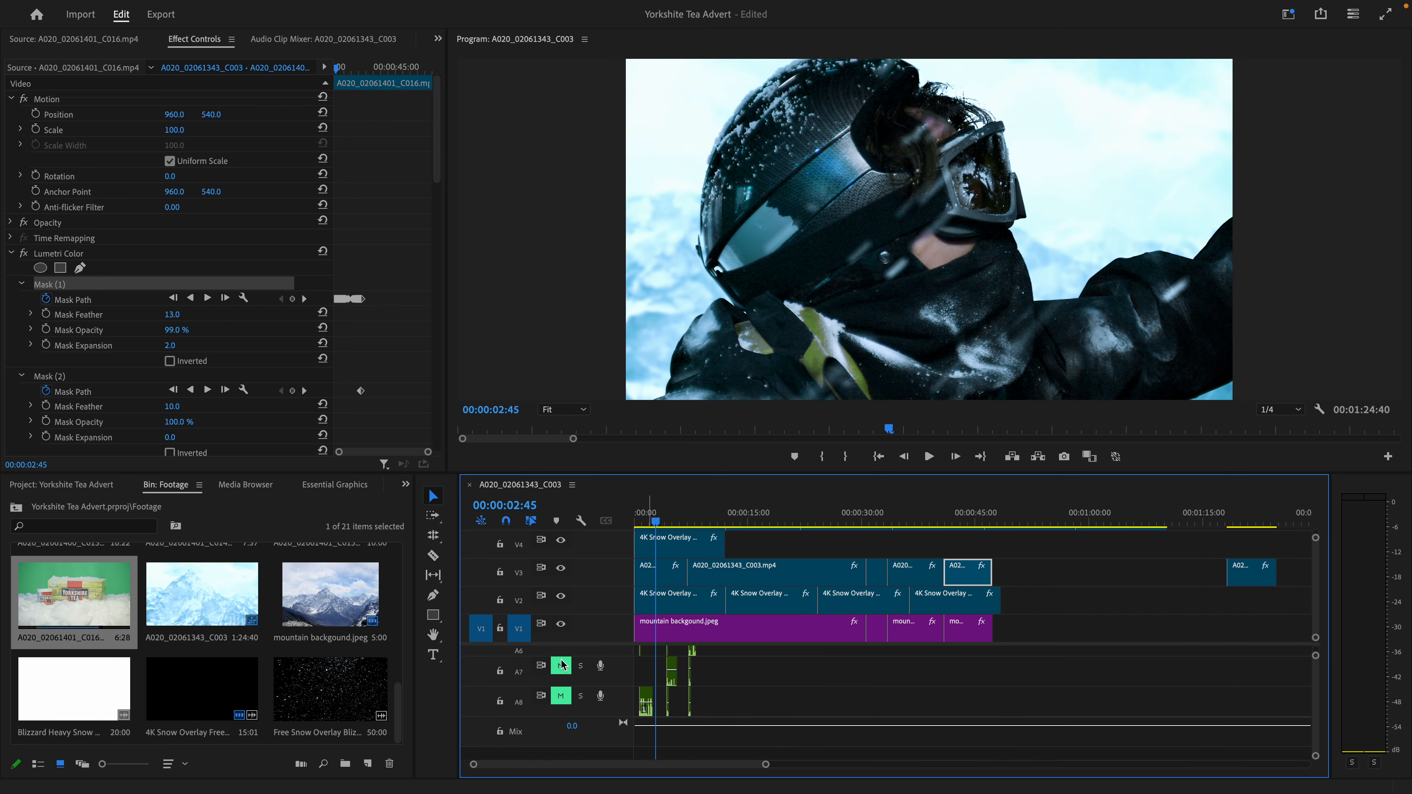
{"action": "left_click", "coordinate": [562, 662]}
{"action": "left_click", "coordinate": [561, 692]}
{"action": "left_click", "coordinate": [561, 722]}
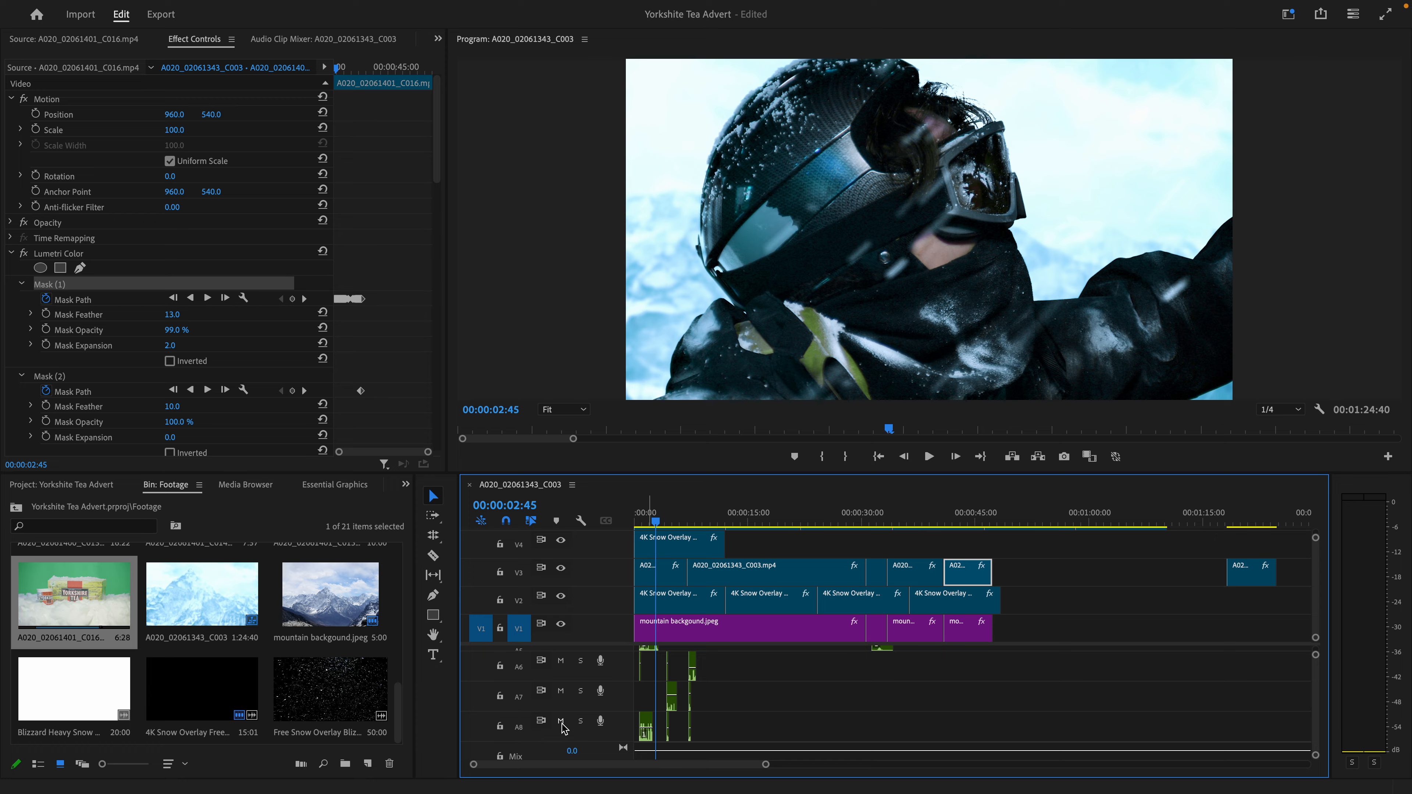
- Play the sequence with sound from the start to 00:00:08:41, and look over the snow overlay and adjustment layer tracks
{"action": "left_click_drag", "start_coordinate": [656, 517], "coordinate": [631, 521]}
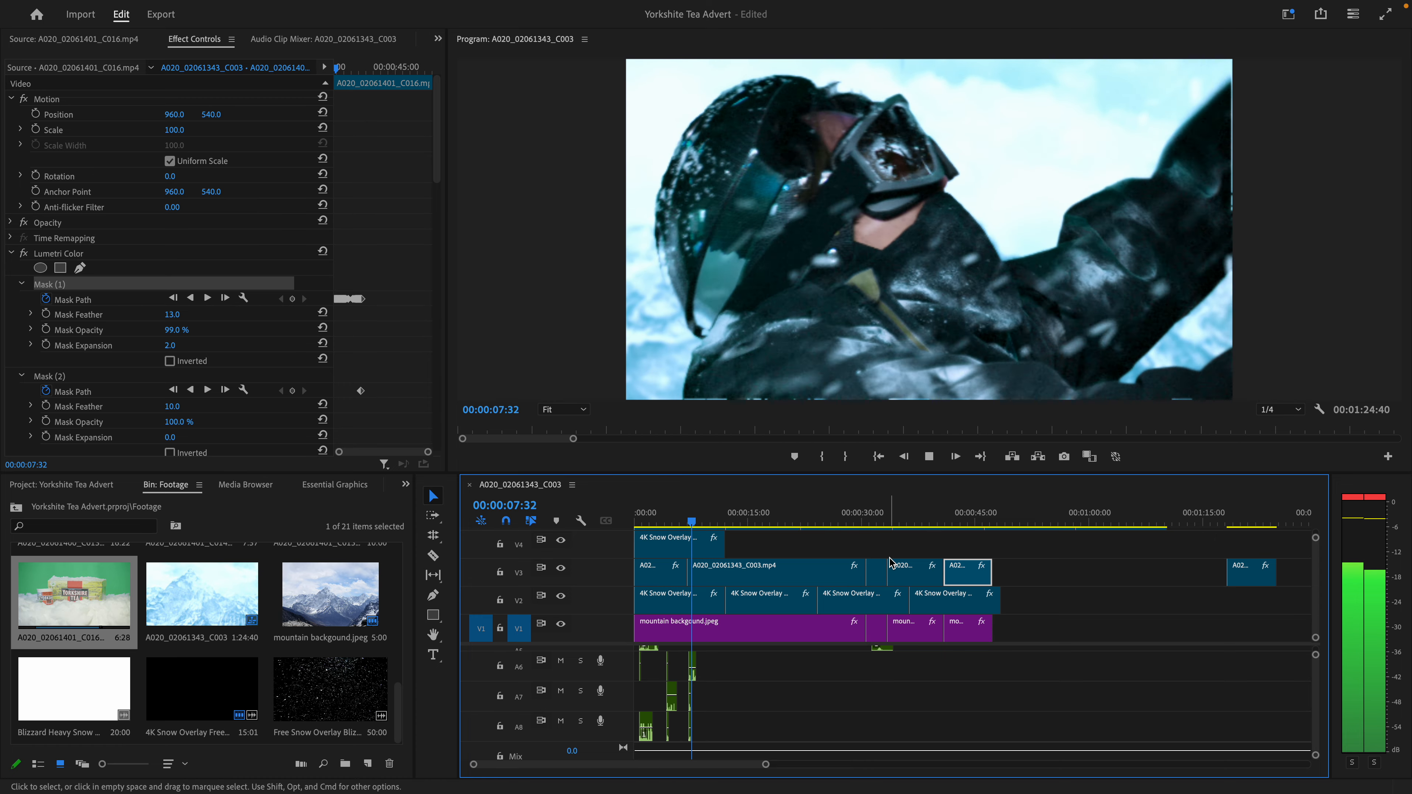
{"action": "key", "text": "space"}
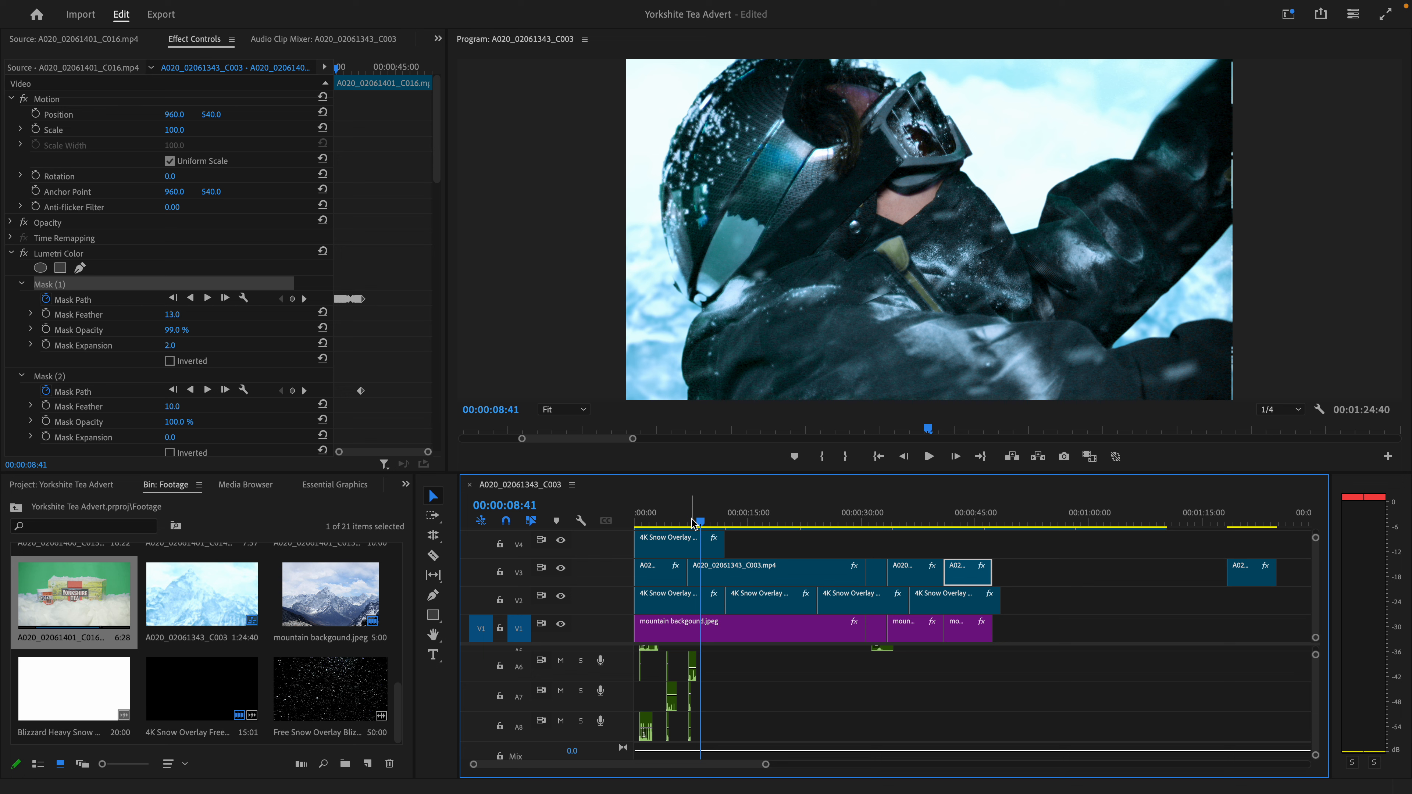
{"action": "scroll", "coordinate": [743, 611], "scroll_direction": "up", "scroll_amount": 3}
{"action": "scroll", "coordinate": [744, 611], "scroll_direction": "up", "scroll_amount": 2}
{"action": "scroll", "coordinate": [1049, 573], "scroll_direction": "down", "scroll_amount": 5}
{"action": "scroll", "coordinate": [1034, 579], "scroll_direction": "up", "scroll_amount": 5}
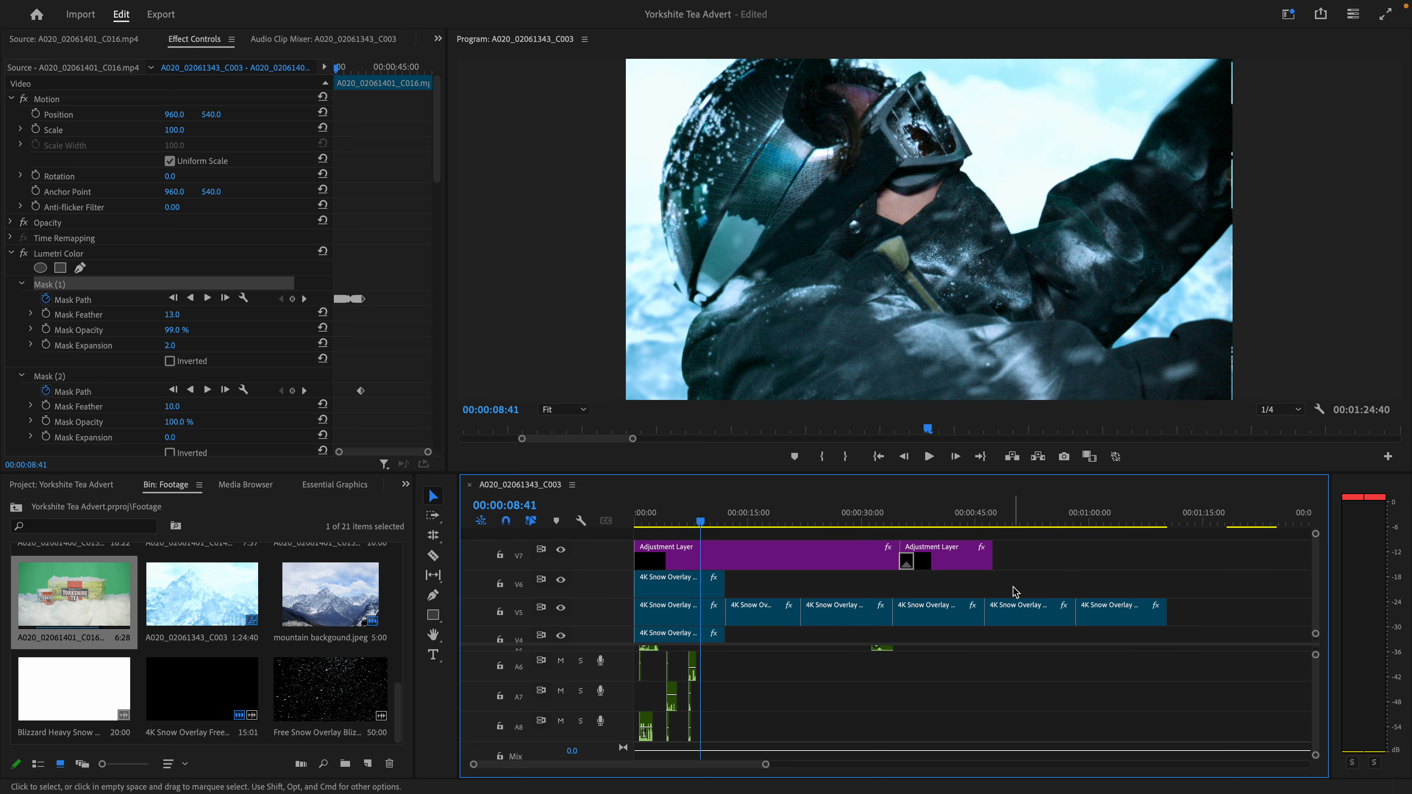
{"action": "scroll", "coordinate": [1015, 591], "scroll_direction": "down", "scroll_amount": 3}
{"action": "mouse_move", "coordinate": [1023, 5]}
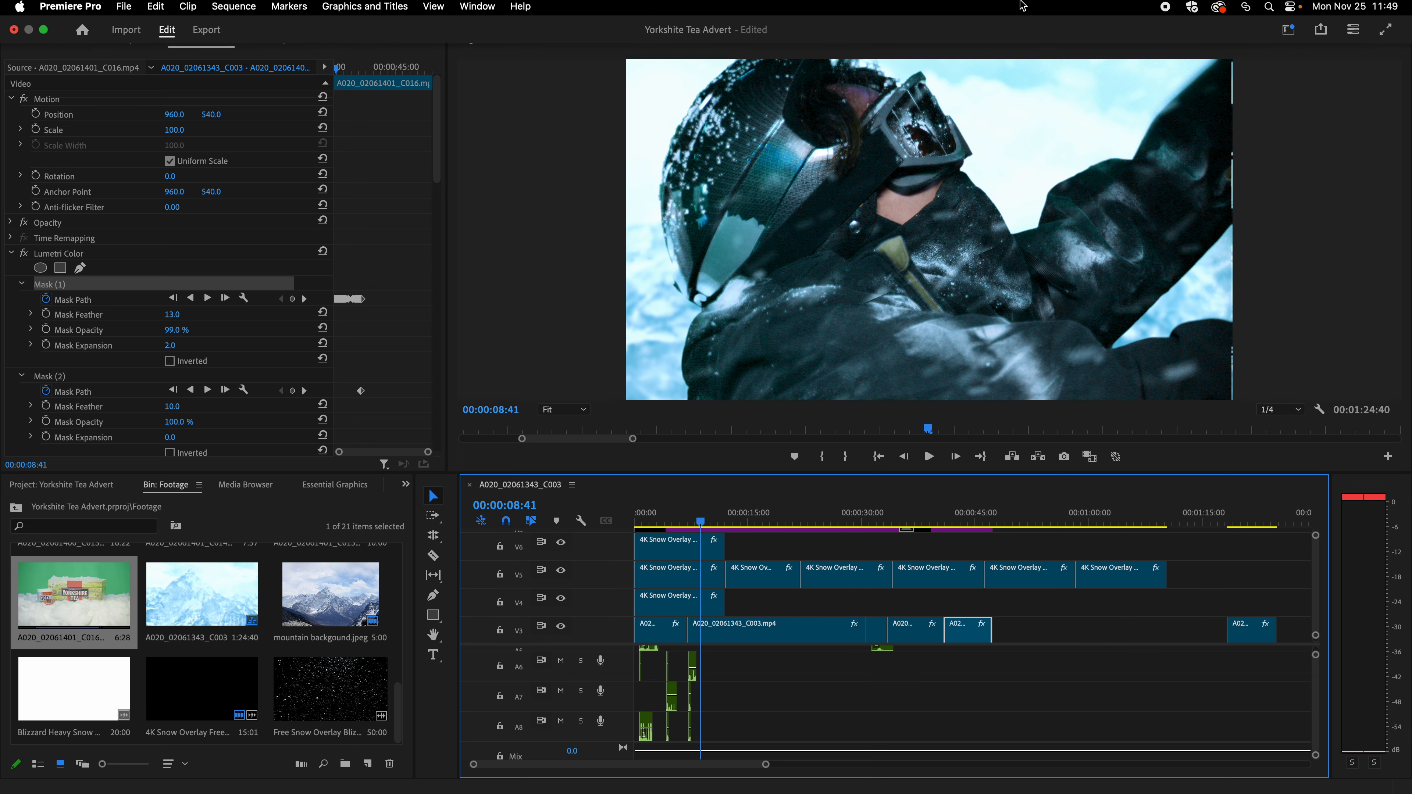